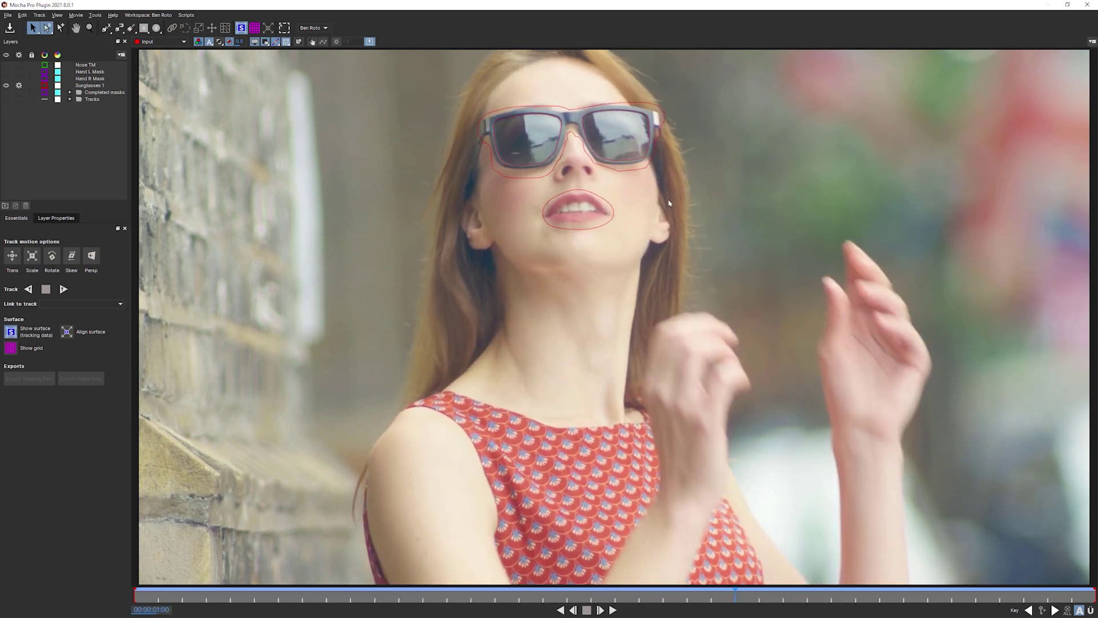
Rename the Sunglasses 1 layer as Sunglasses Track
left_click(110, 88)
double_click(101, 84)
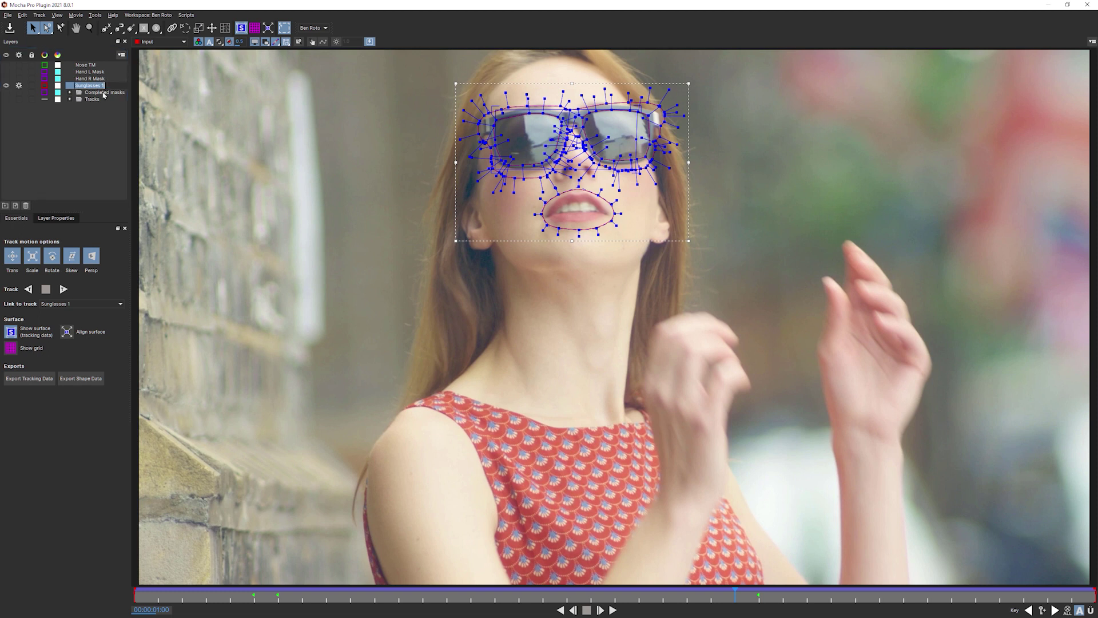
key("End")
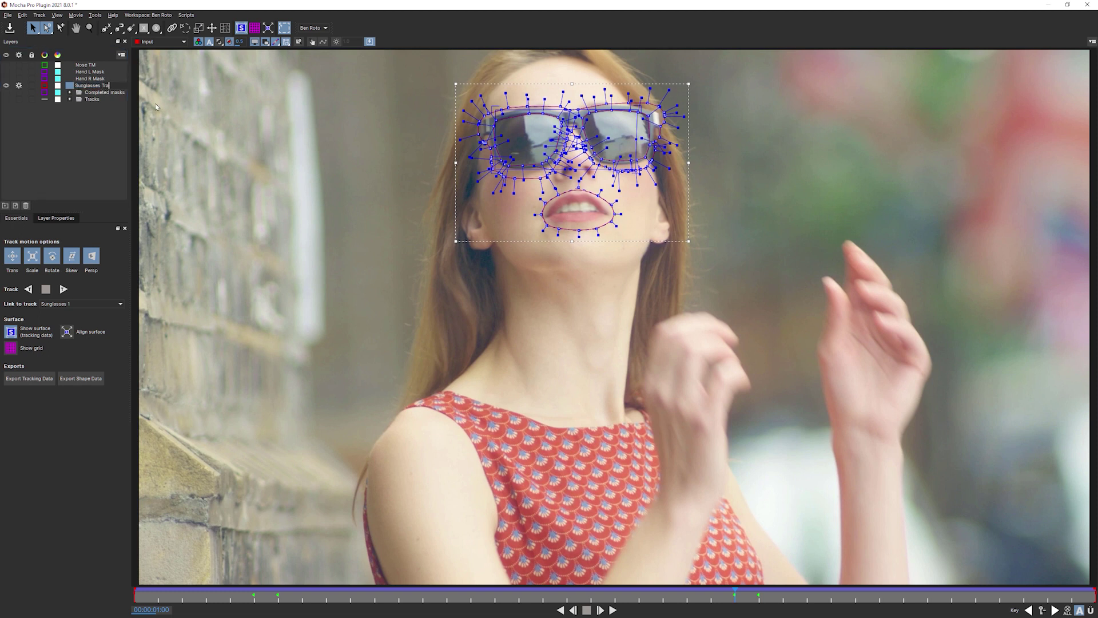
key("Return")
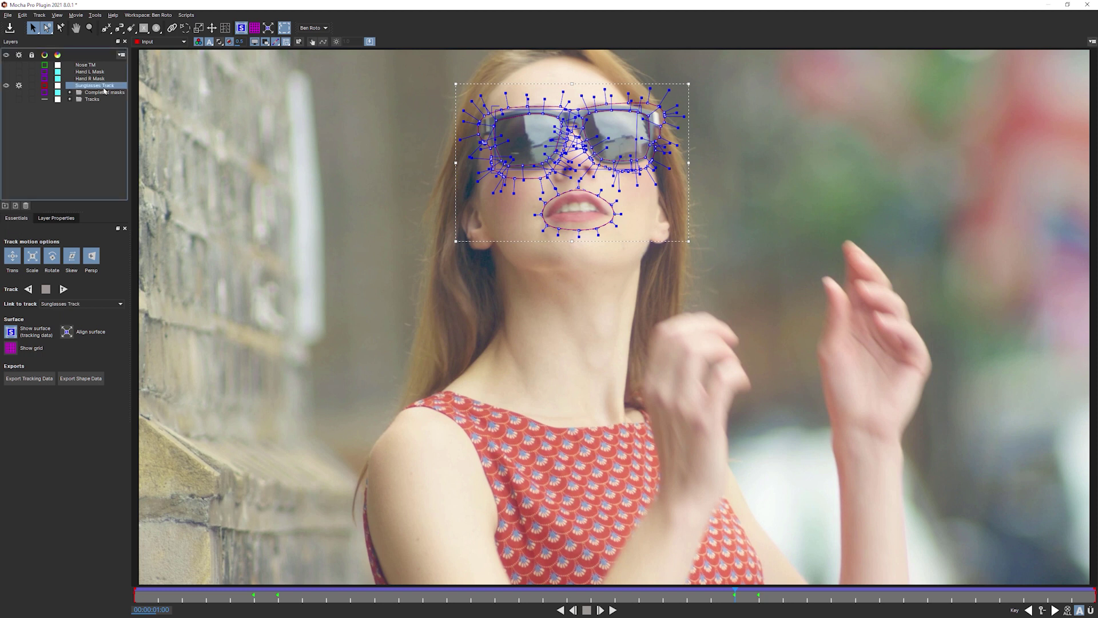
Move the Sunglasses Track layer into the Tracks group and both hand mask layers into the Completed masks group
mouse_move(105, 90)
left_mouse_down()
mouse_move(102, 104)
mouse_move(115, 92)
left_mouse_up()
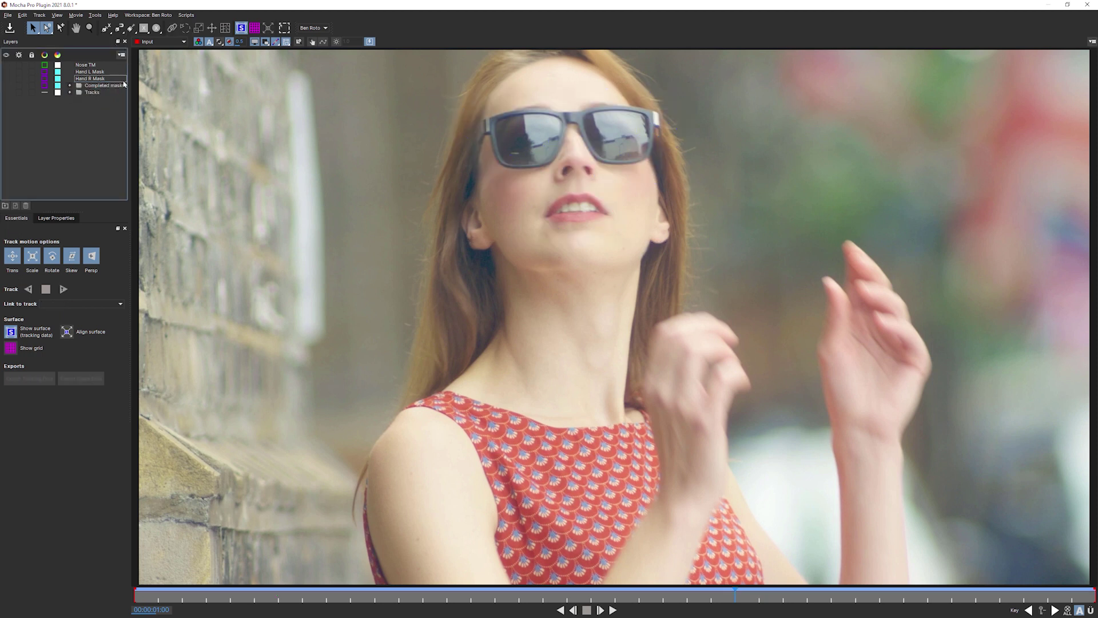
left_click(94, 78)
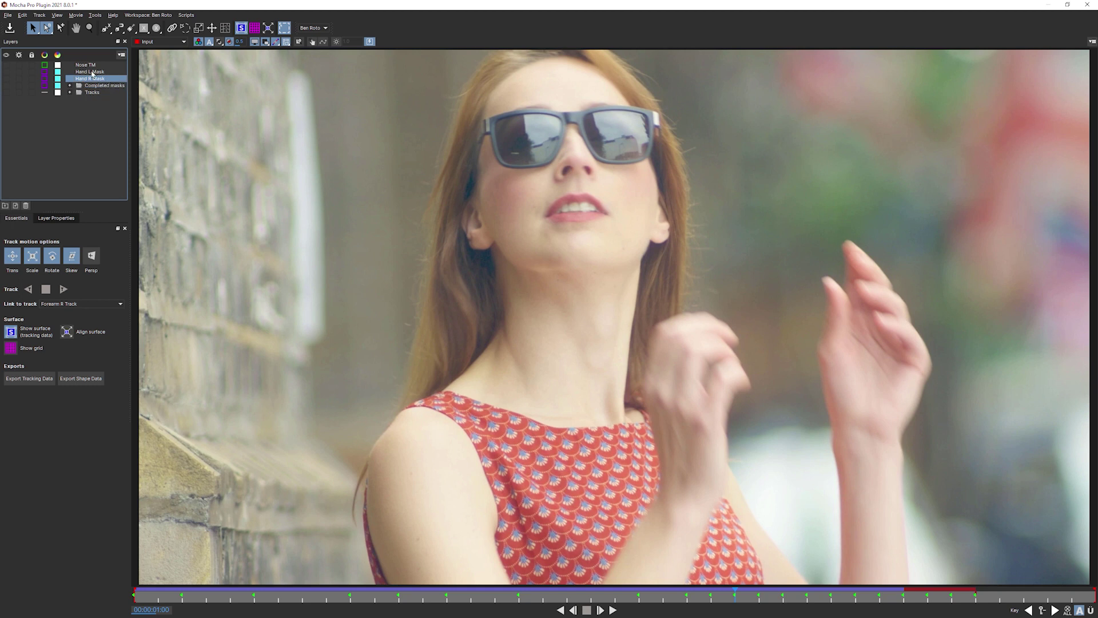
left_click_drag(96, 81, 102, 78)
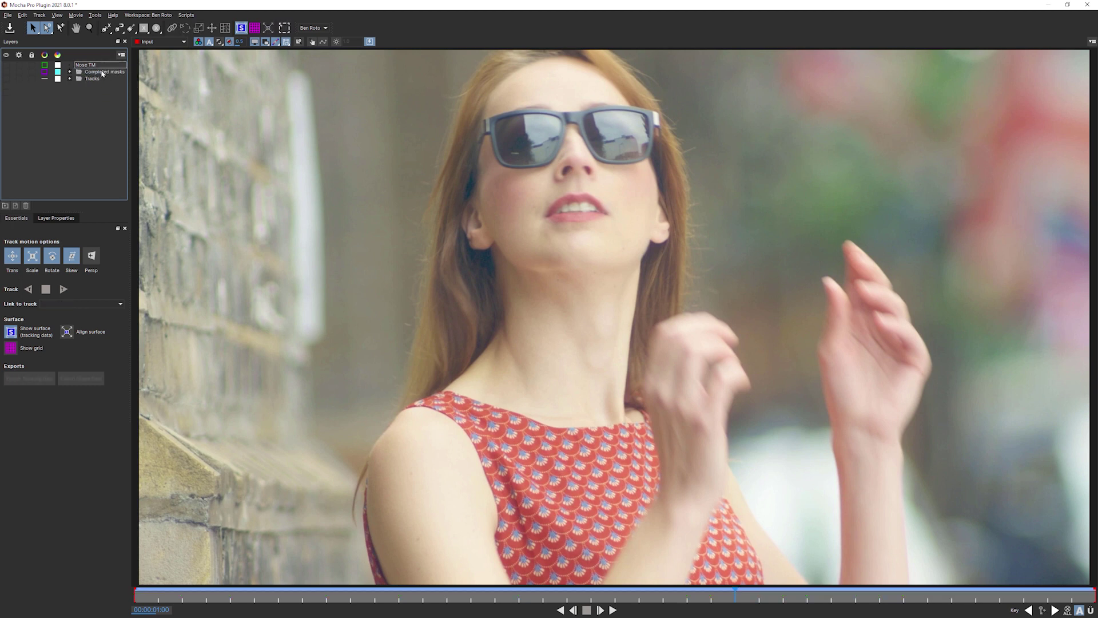
Put the Nose TM layer in a new layer group named Track mattes and place that group at the end of the layer list
left_click(83, 65)
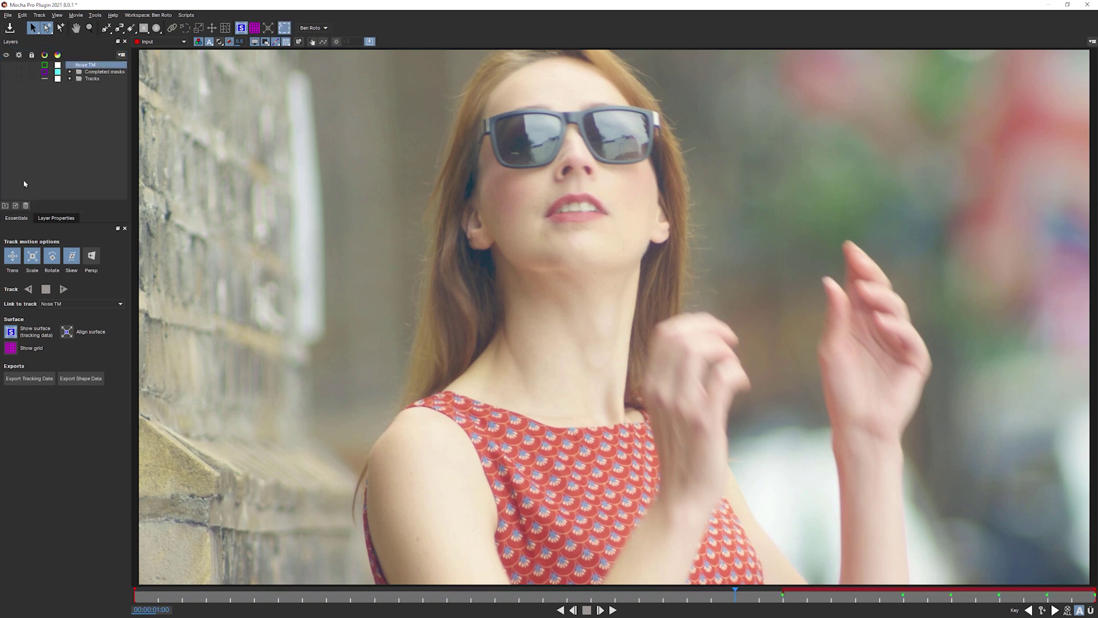
left_click(5, 205)
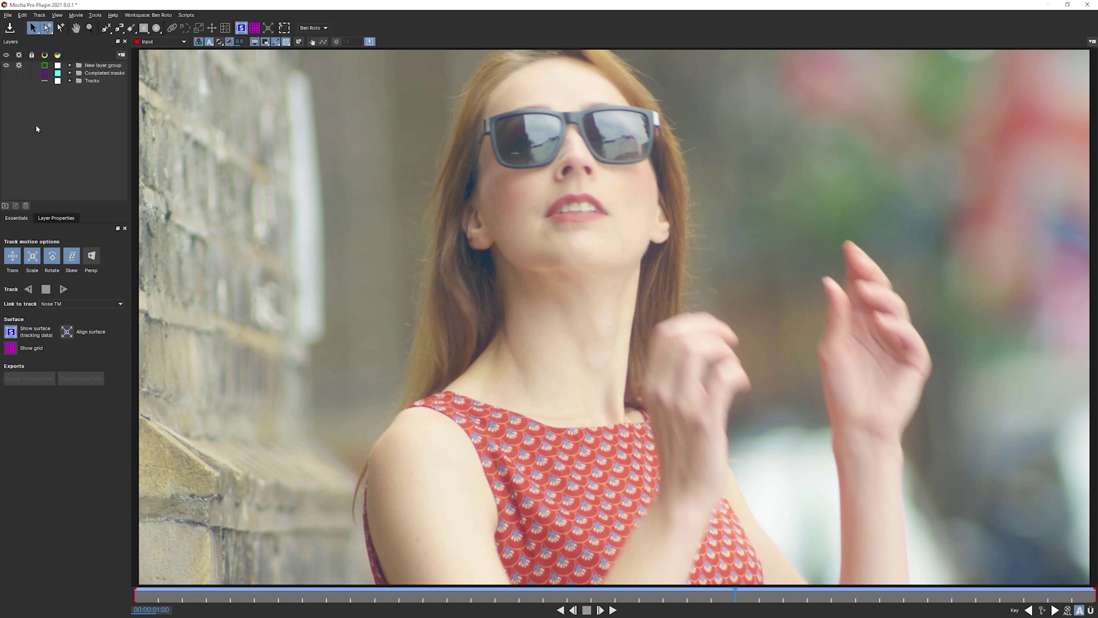
double_click(109, 67)
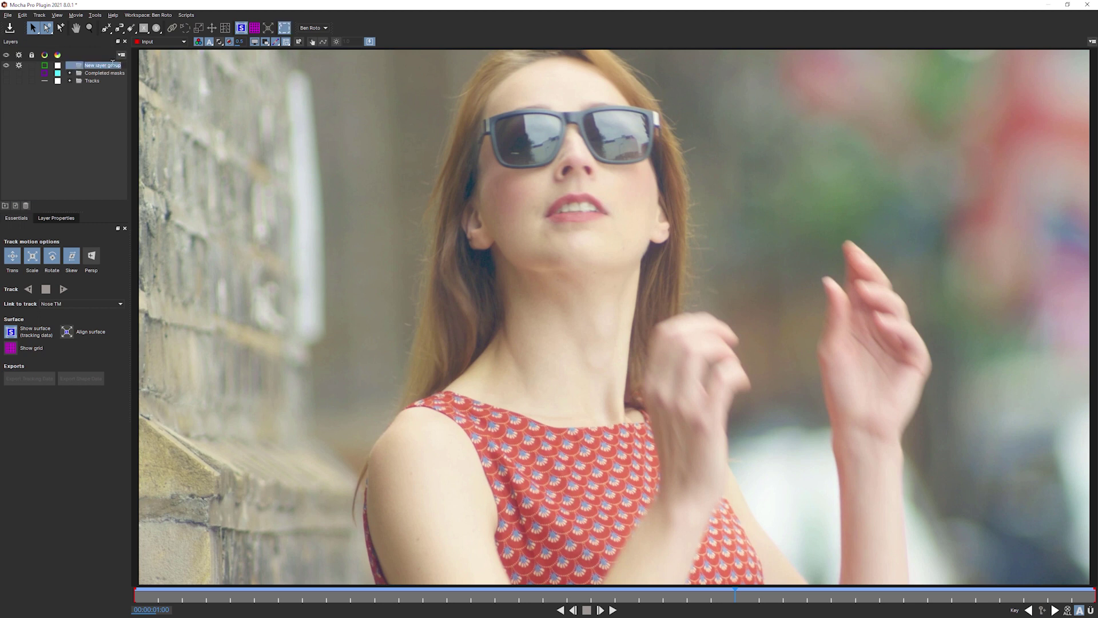
type("Track matte")
key("Return")
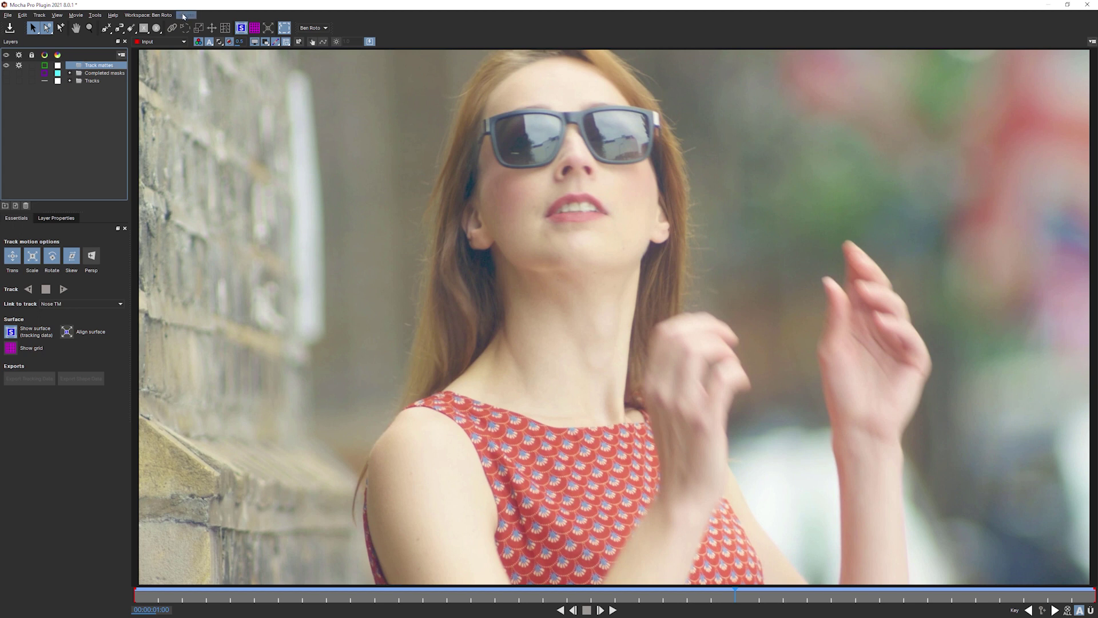
left_click_drag(99, 67, 112, 118)
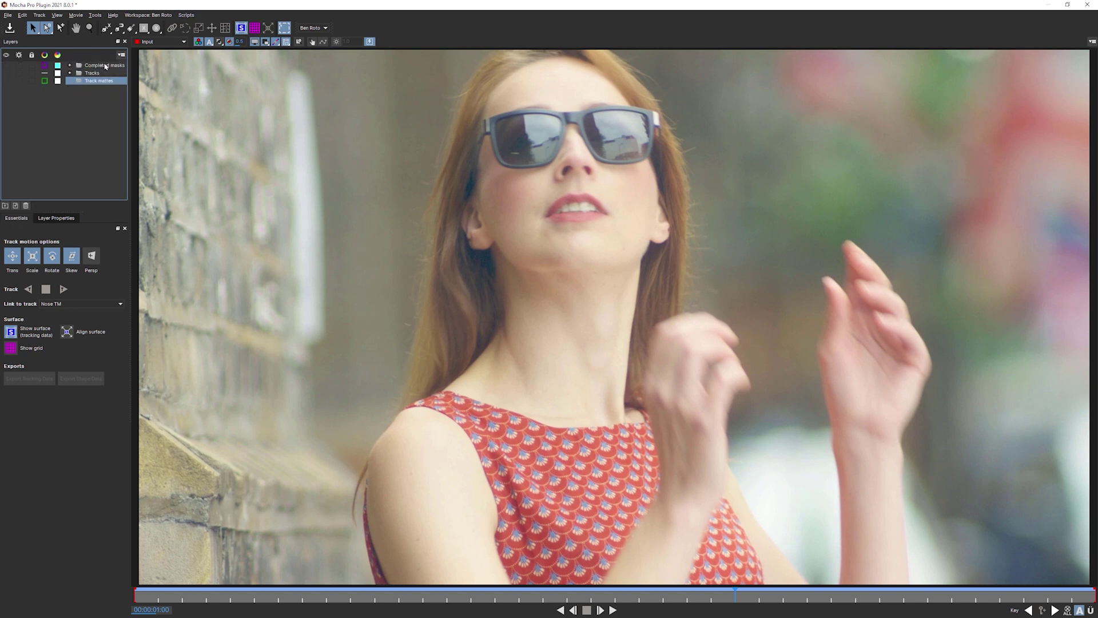
Expand the Completed masks group and make all its masks visible, including Hand R Mask and Hand L Mask
left_click(72, 67)
left_click(7, 66)
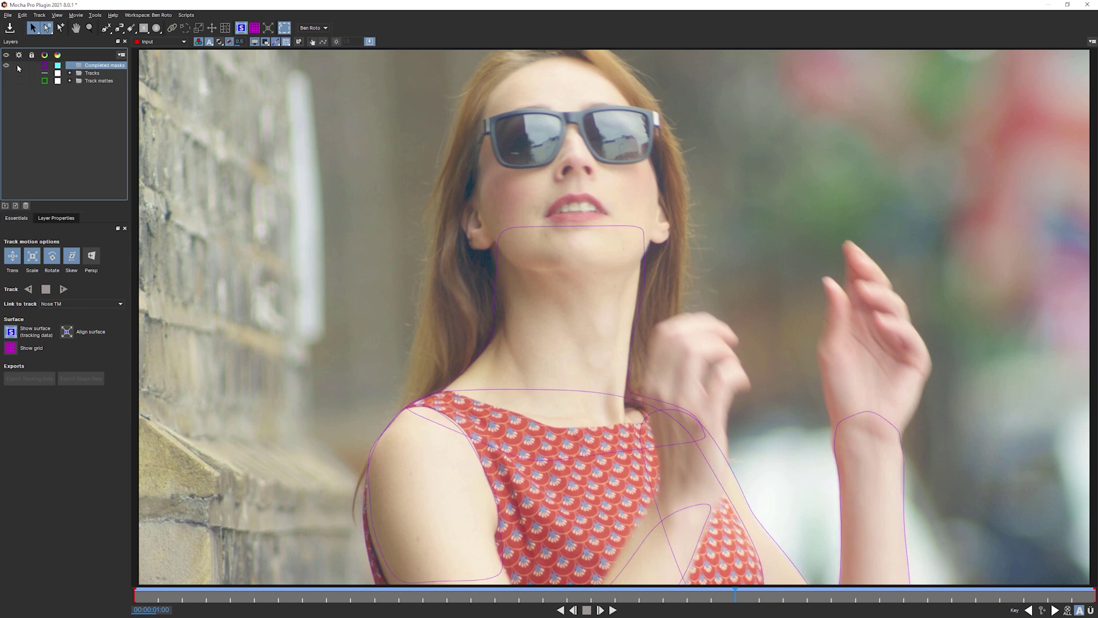
left_click(67, 66)
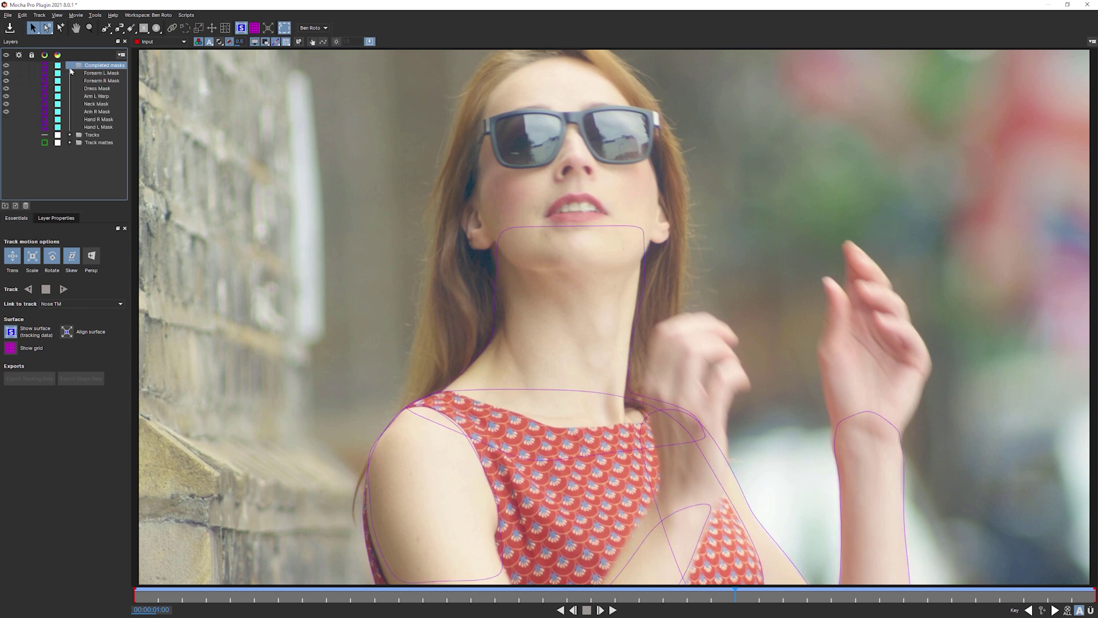
left_click_drag(996, 521, 767, 459)
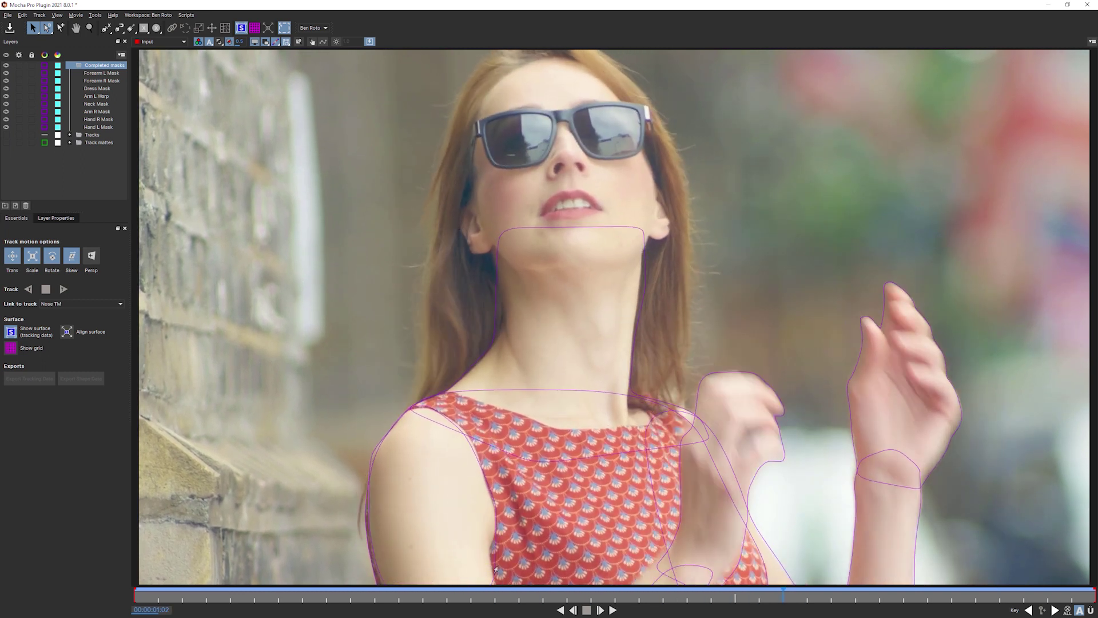
Scrub through the shot to review the completed masks, stop at 00:00:01:01 and collapse the Completed masks group
left_click_drag(519, 595, 503, 515)
left_click_drag(456, 594, 151, 595)
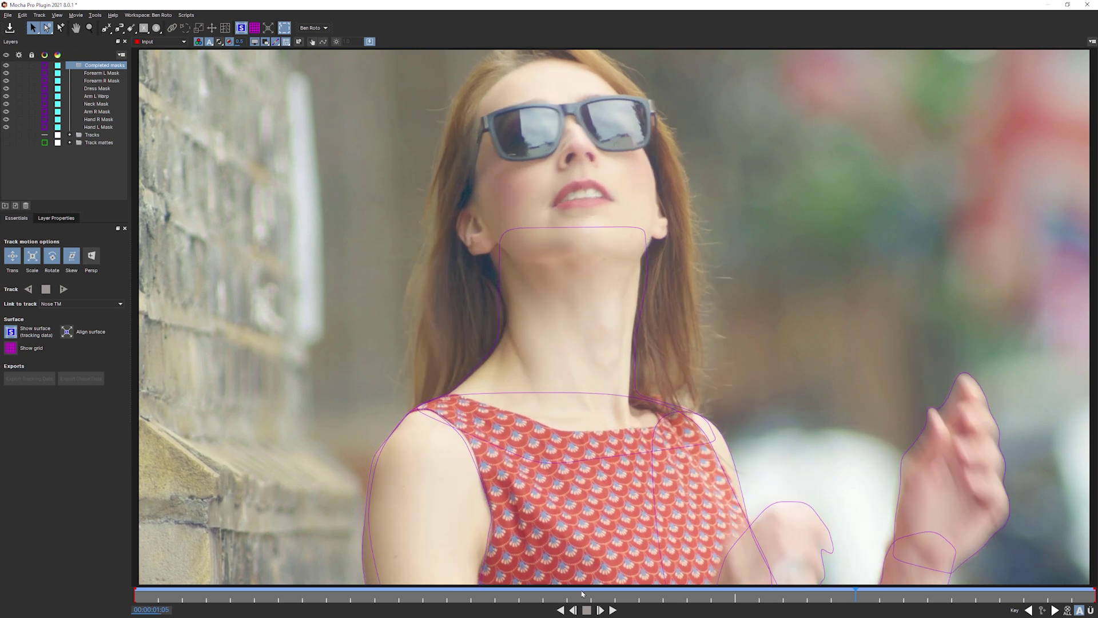
left_click(639, 593)
left_click(749, 584)
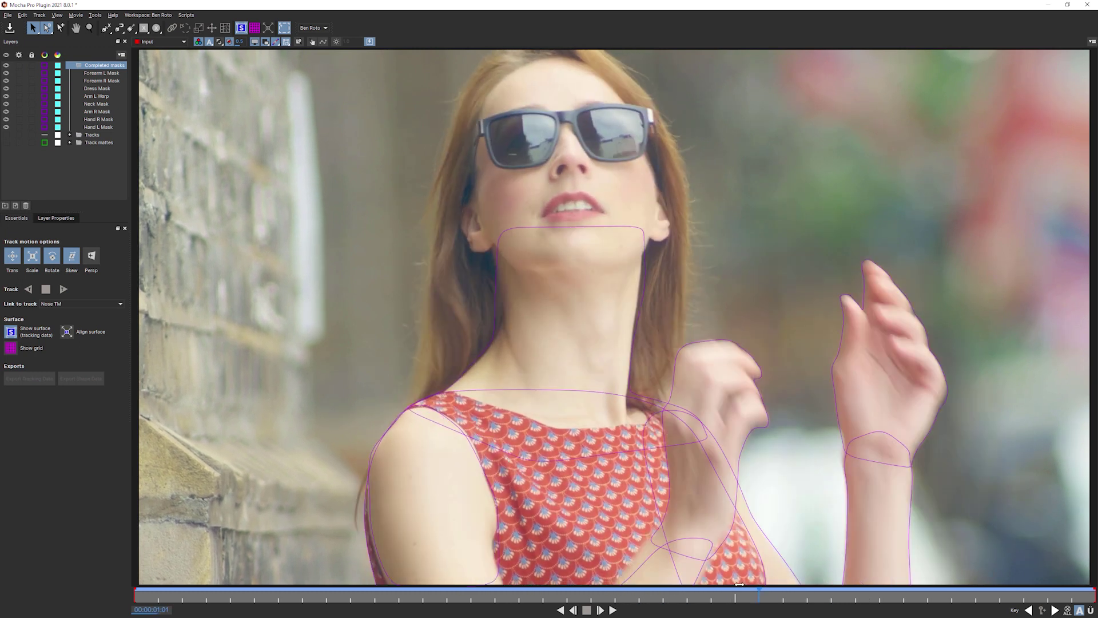
left_click(737, 584)
left_click(749, 584)
left_click(70, 65)
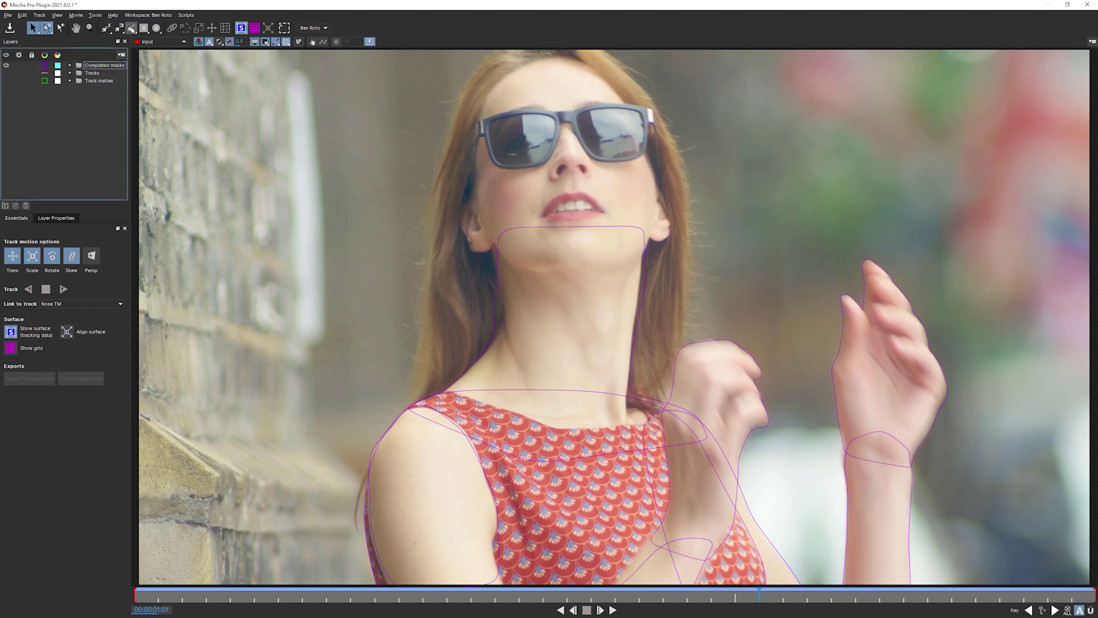
Draw a closed X-spline around the face, running from the hairline past both ears and under the chin
left_click(105, 28)
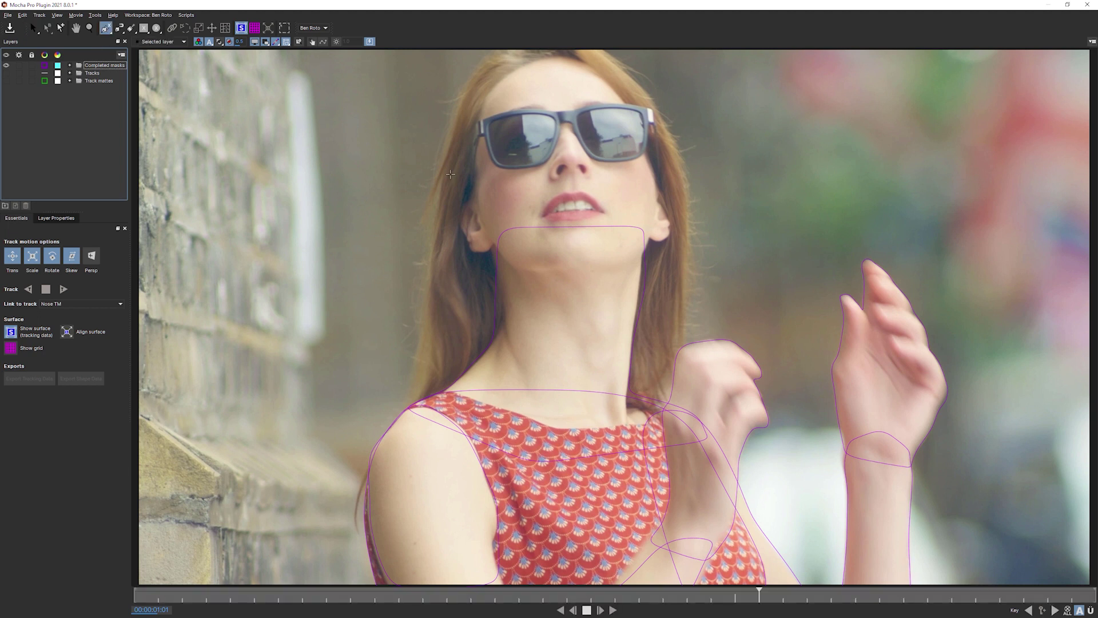
left_click(502, 278)
left_click(450, 200)
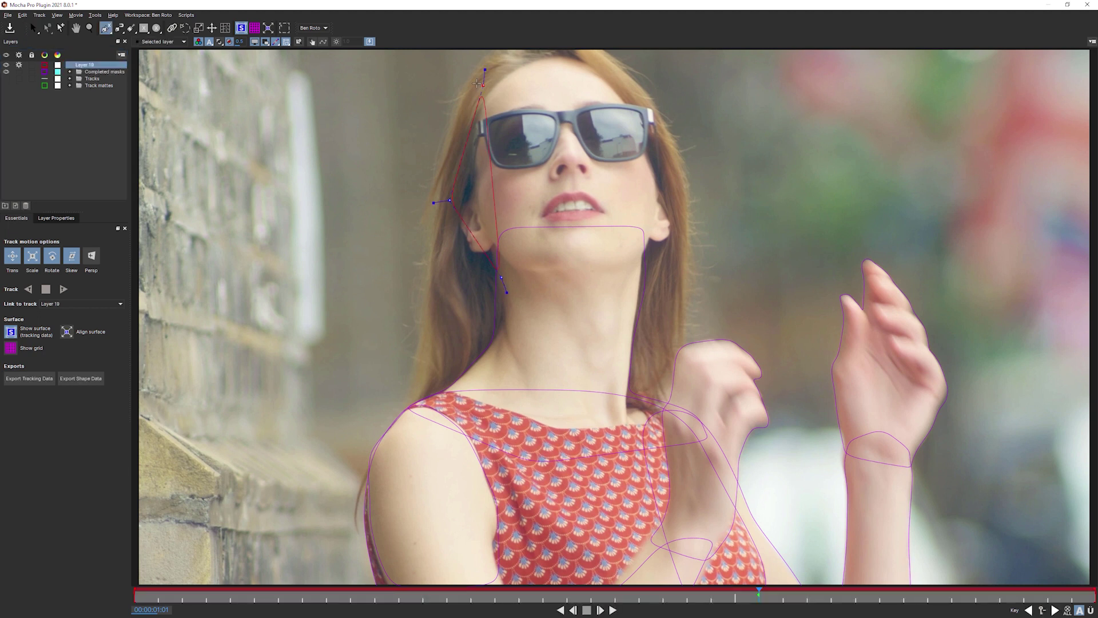
left_click(474, 73)
left_click_drag(475, 74, 478, 66)
left_click(558, 53)
left_click(628, 78)
left_click(684, 200)
left_click(640, 282)
left_click_drag(686, 201, 668, 197)
left_click(574, 292)
right_click(620, 309)
Hide the tracking surface and fine-tune the face outline at the forehead and the cheek beside the hair
left_click_drag(628, 78, 630, 76)
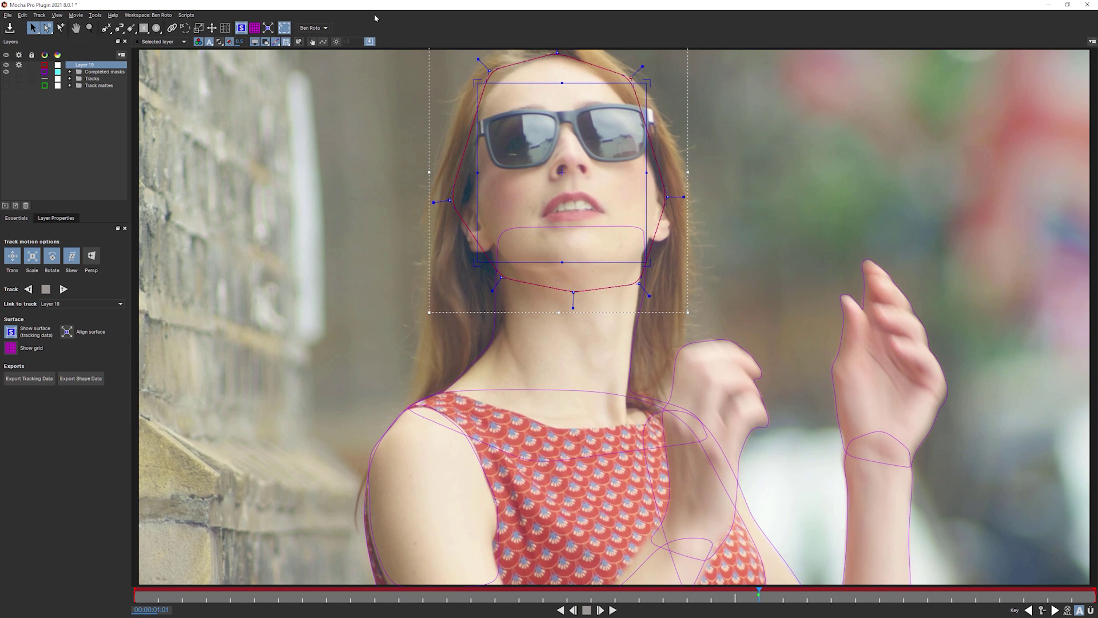
left_click(242, 27)
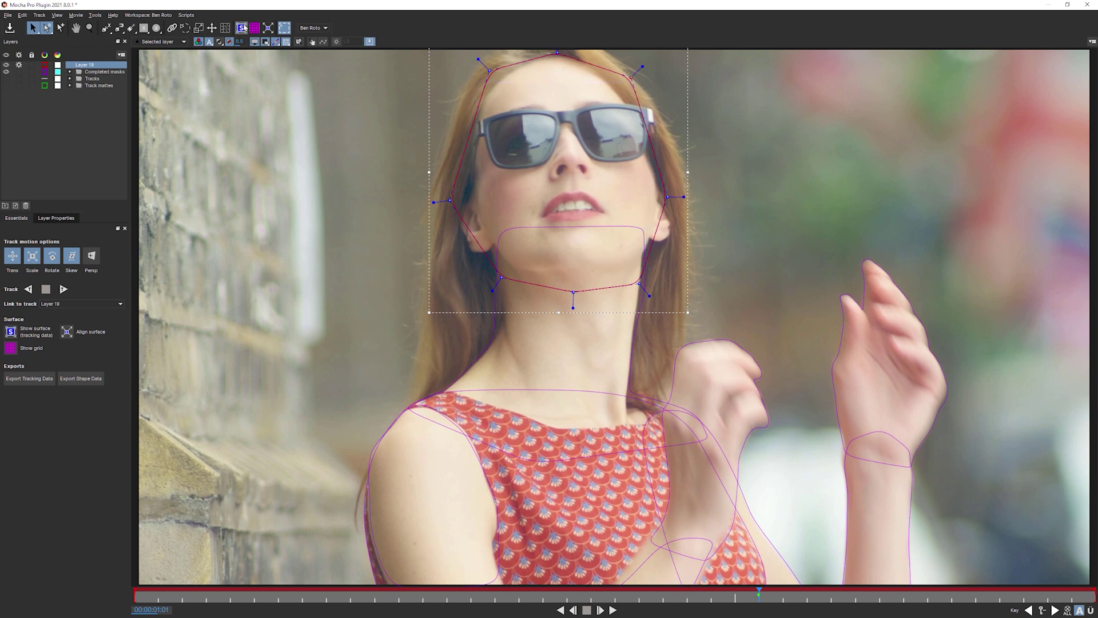
left_click_drag(450, 200, 456, 200)
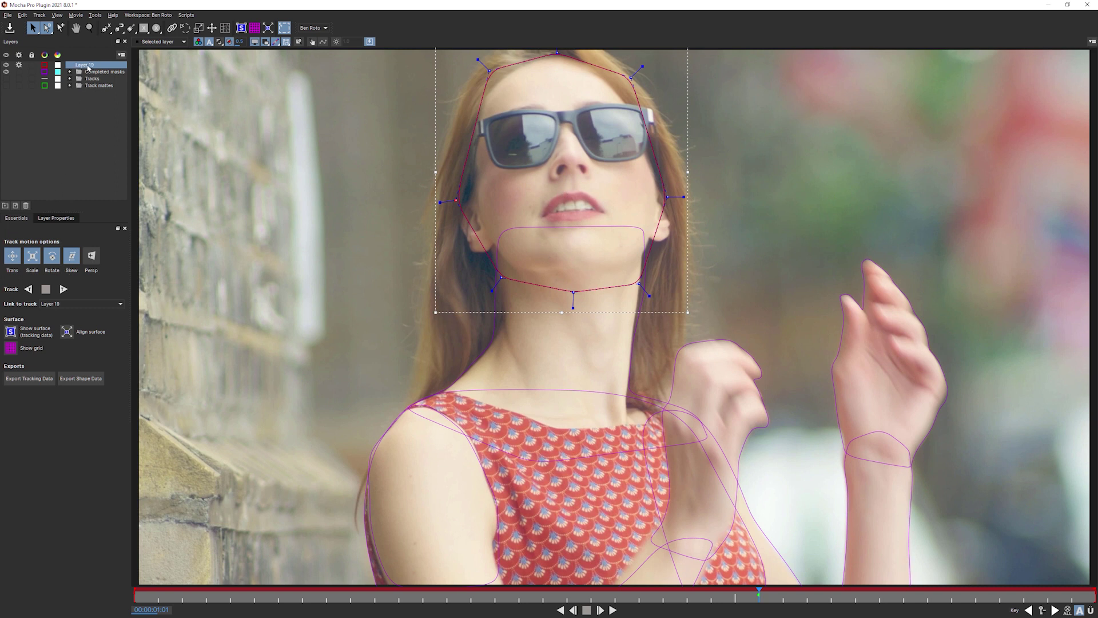
Link the new face layer to Sunglasses Track and rename it Face Mask
left_click(86, 304)
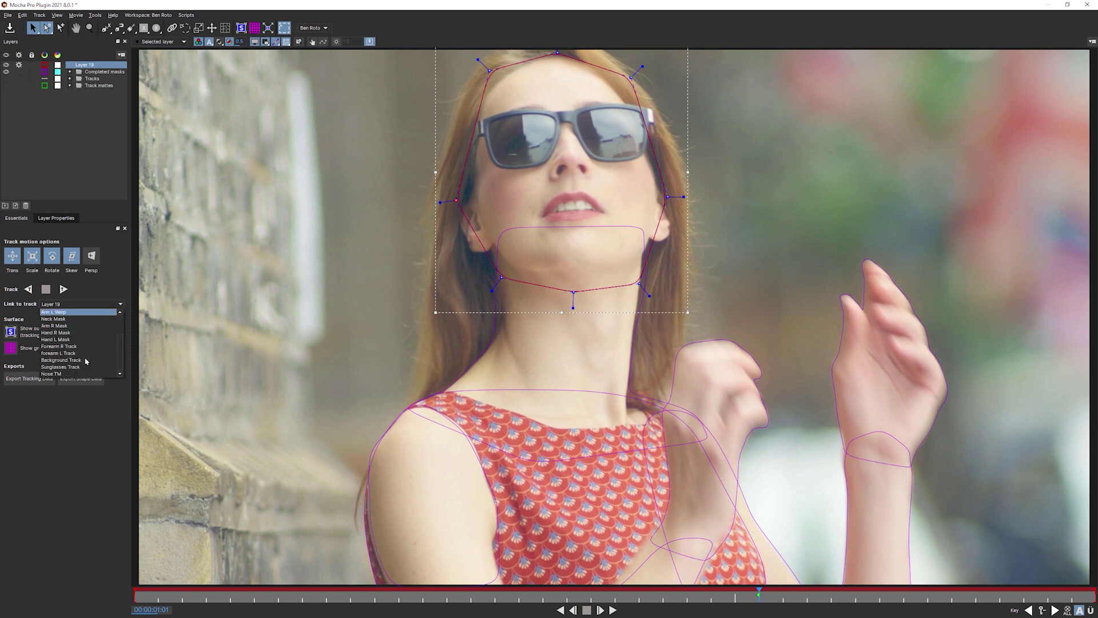
left_click(86, 367)
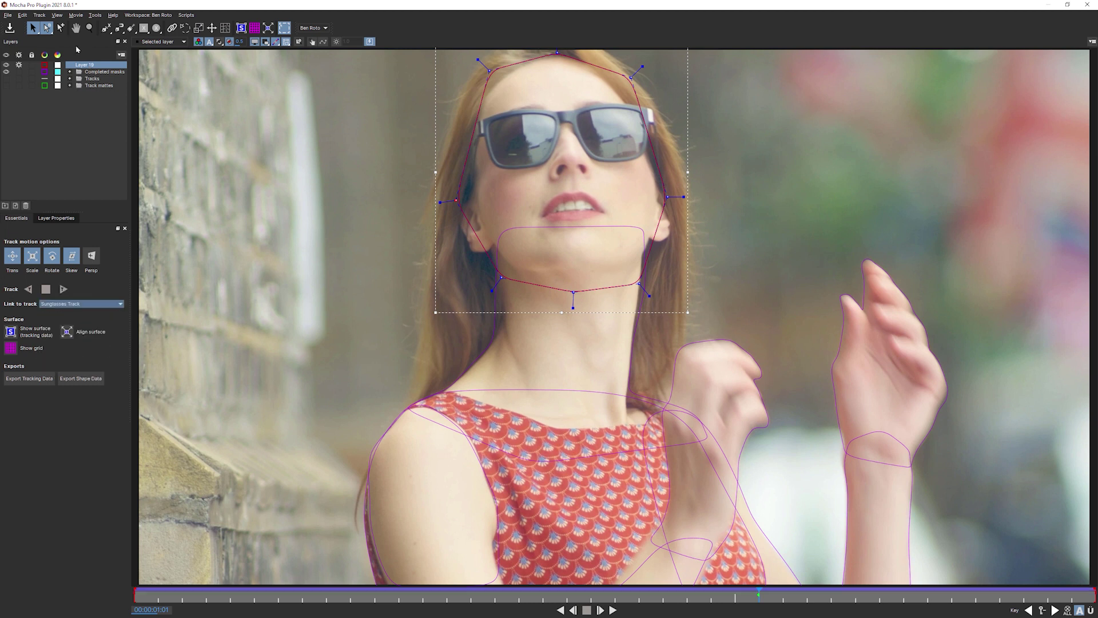
double_click(86, 64)
type("Face Mask")
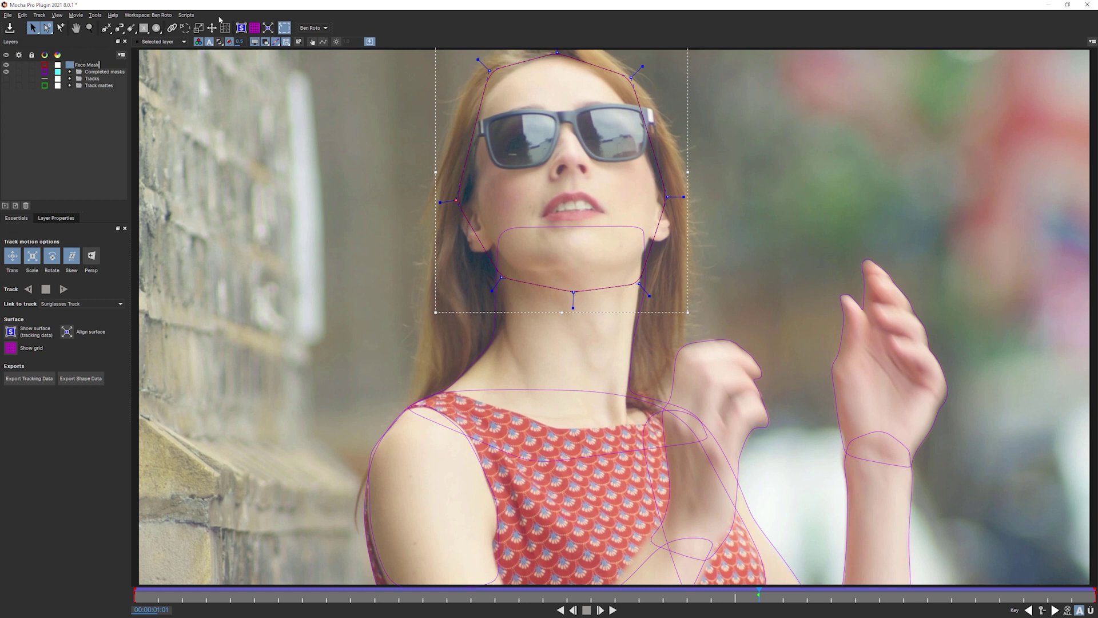
key("Return")
Turn on the stabilized view and scrub back to the frames where the hands hold the sunglasses to check the Face Mask
mouse_move(759, 591)
left_mouse_down()
mouse_move(337, 578)
mouse_move(761, 585)
mouse_move(515, 582)
mouse_move(391, 587)
mouse_move(755, 590)
mouse_move(309, 595)
mouse_move(758, 599)
left_mouse_up()
left_click(313, 42)
left_click_drag(758, 594, 313, 581)
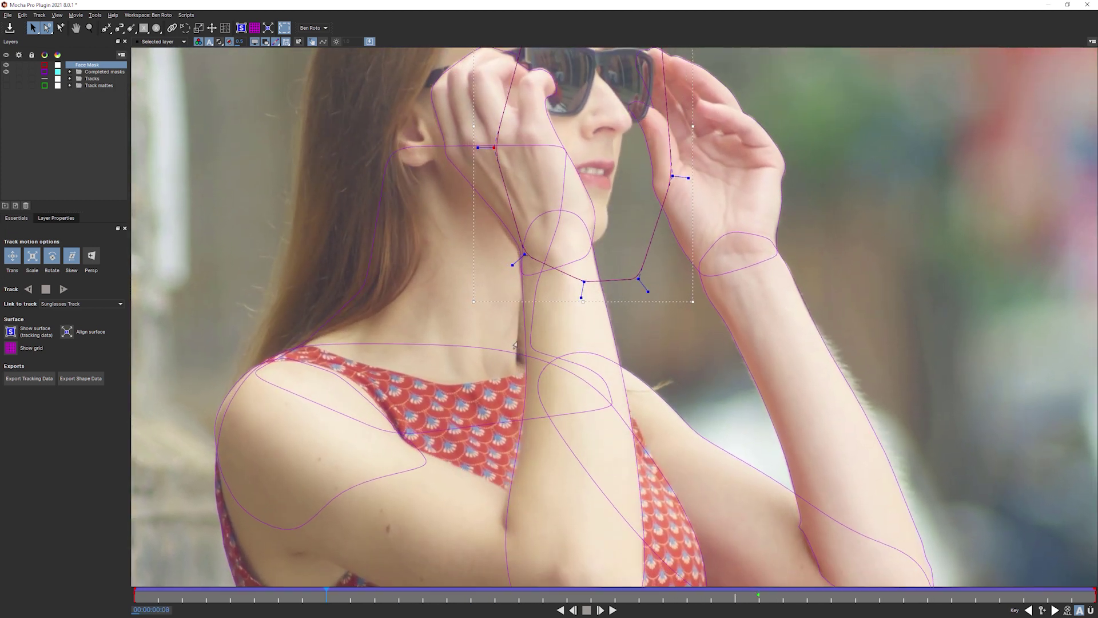
key("x")
left_click_drag(534, 341, 604, 515)
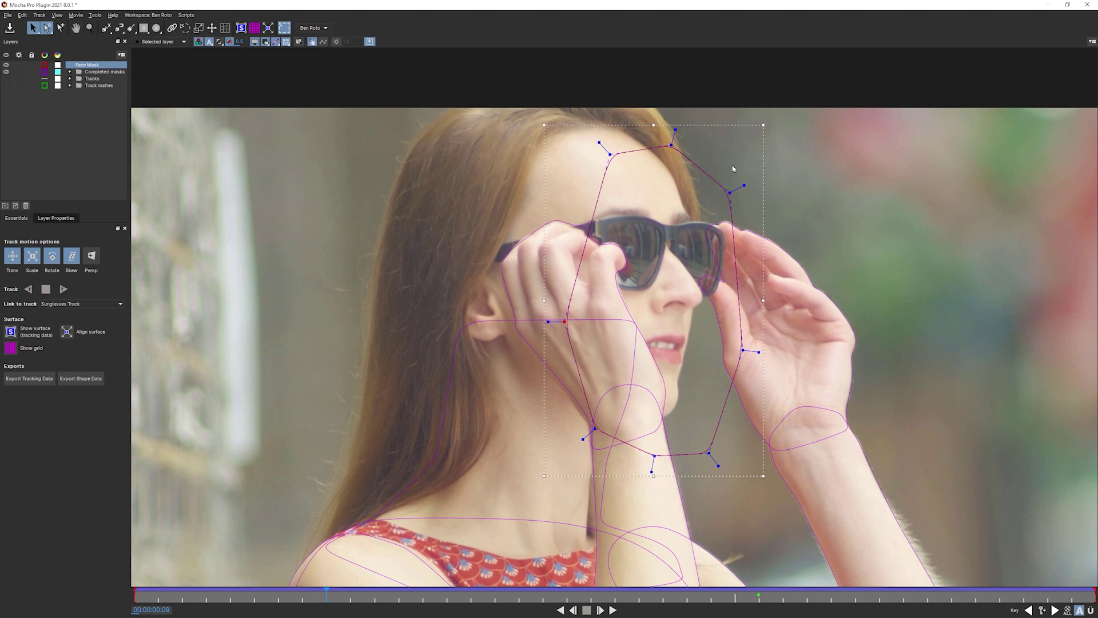
Return to 00:00:01:01 and round off all the Face Mask spline points into a smooth oval
left_click(755, 597)
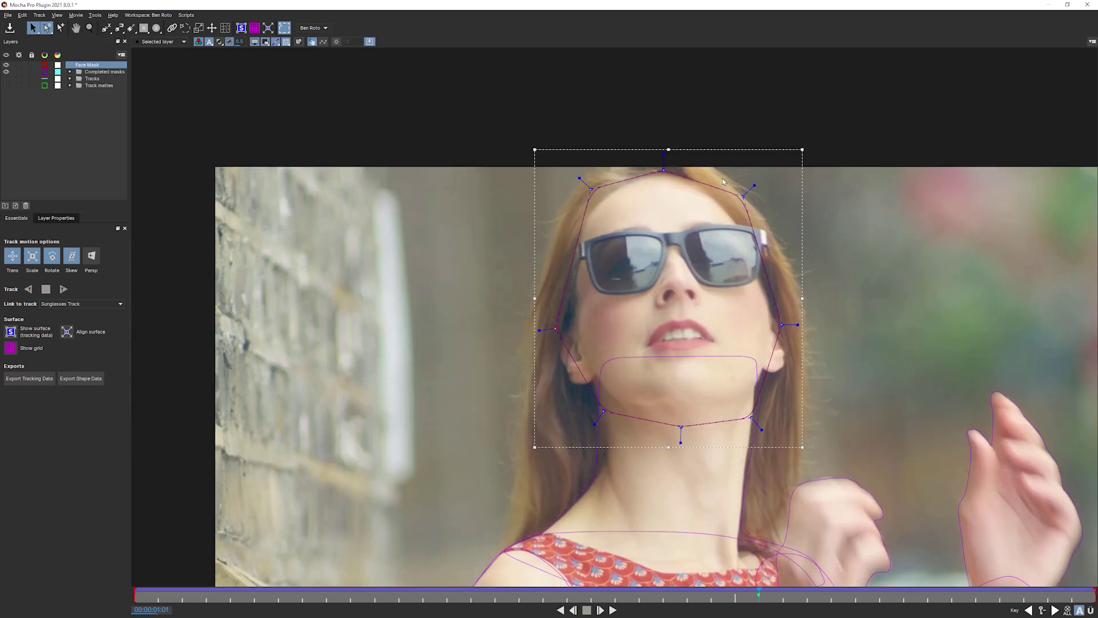
key("ctrl+a")
mouse_move(754, 185)
left_mouse_down()
mouse_move(774, 175)
mouse_move(742, 194)
left_mouse_up()
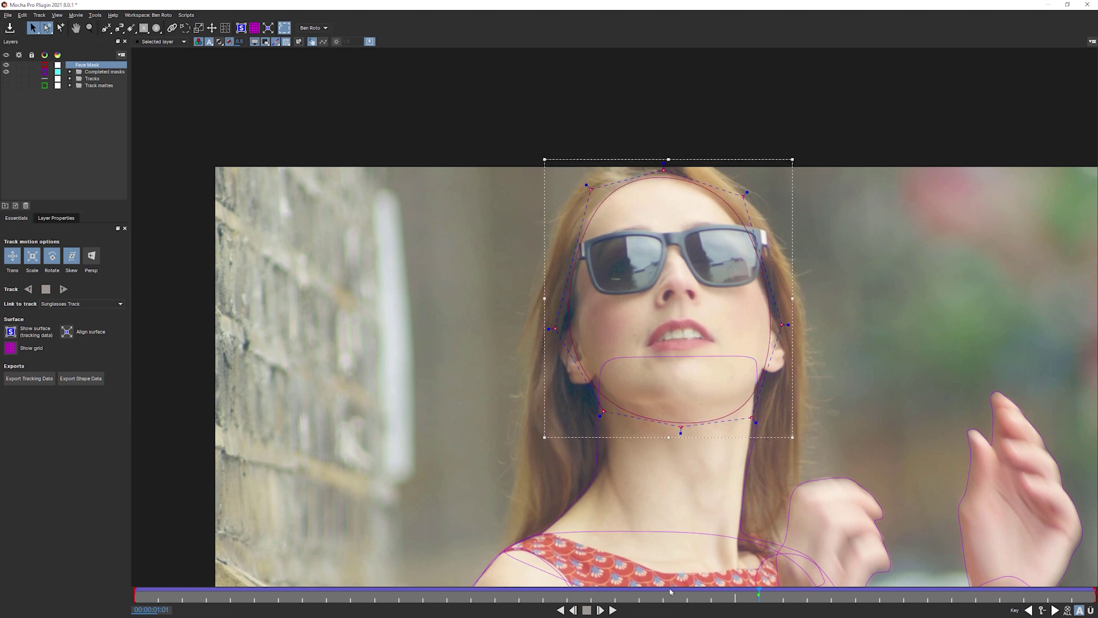
At 00:00:00:09, narrow and shorten the Face Mask and shift its edge points to follow the face profile down to the chin
left_click_drag(624, 596, 355, 589)
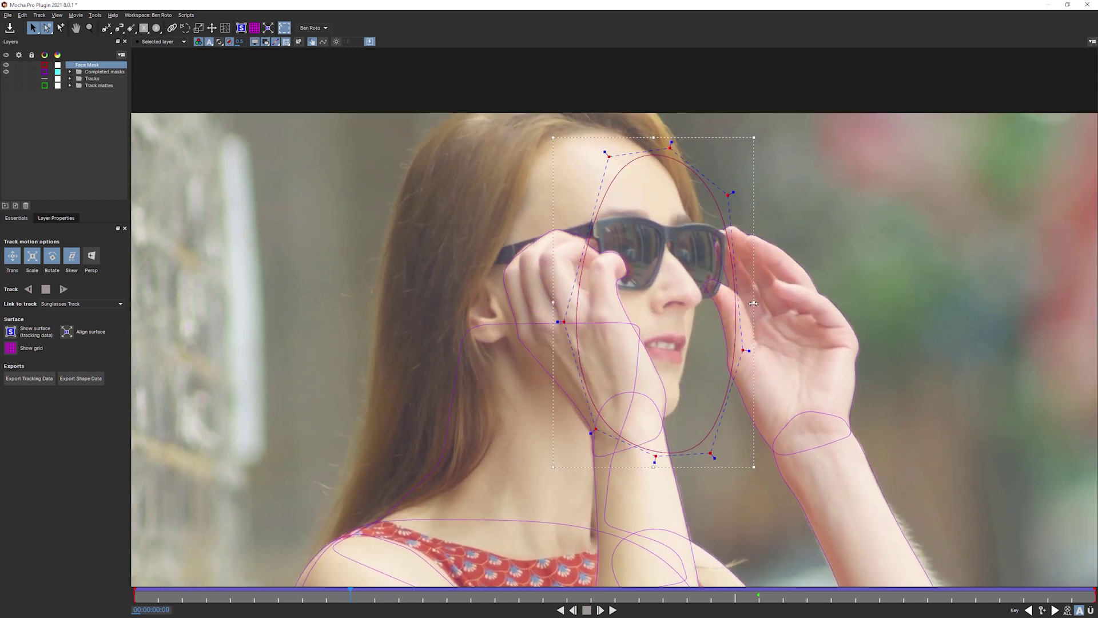
left_click_drag(754, 302, 710, 301)
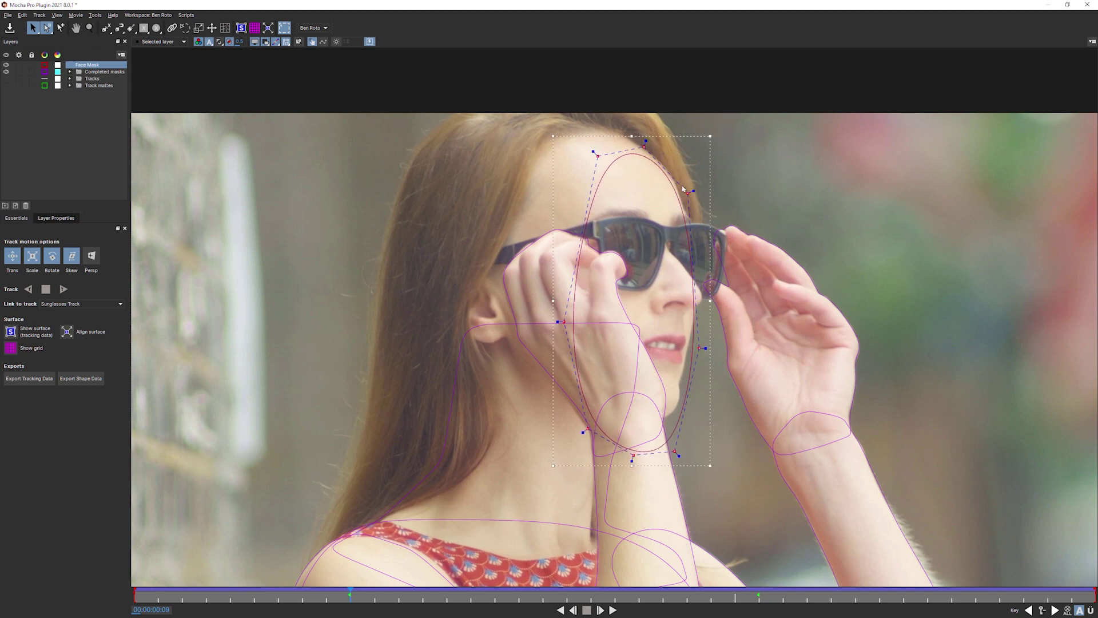
left_click_drag(632, 135, 640, 135)
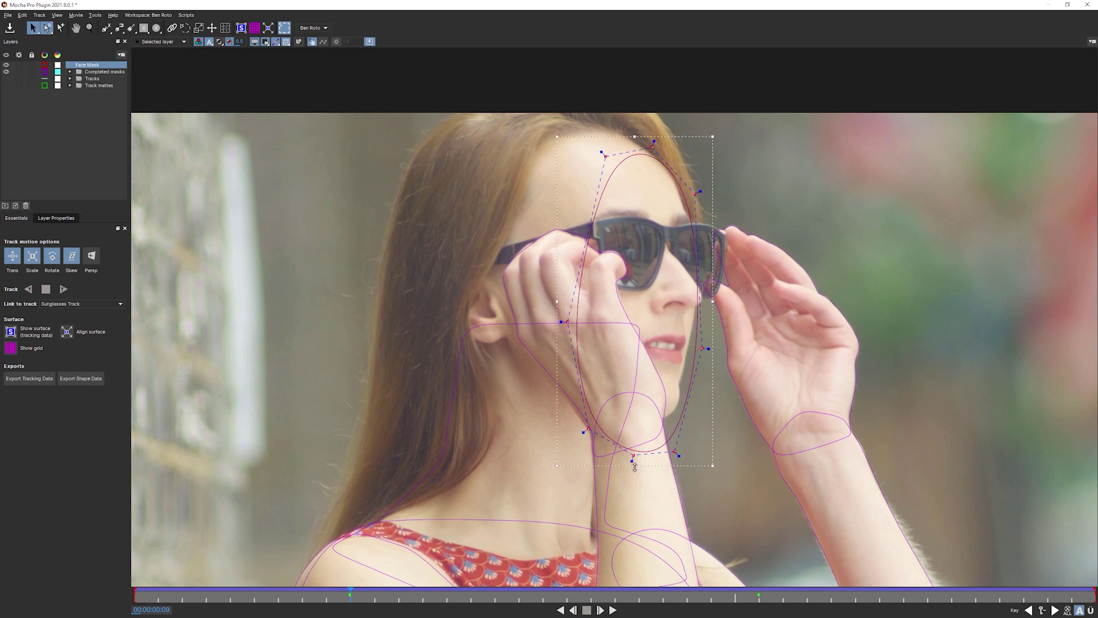
left_click_drag(634, 466, 620, 461)
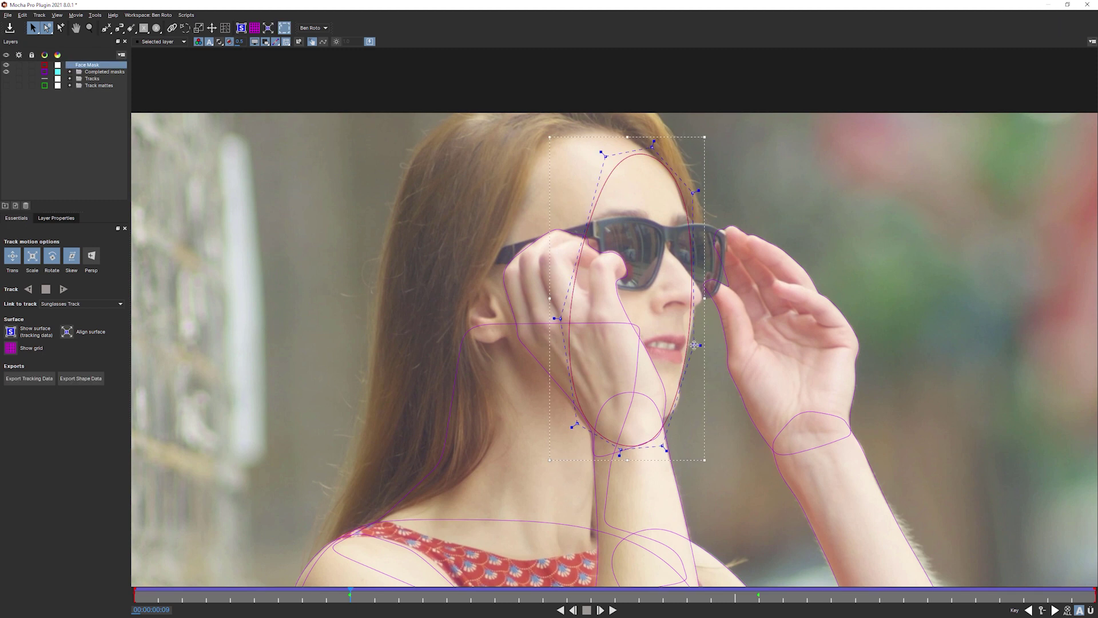
left_click_drag(697, 344, 703, 330)
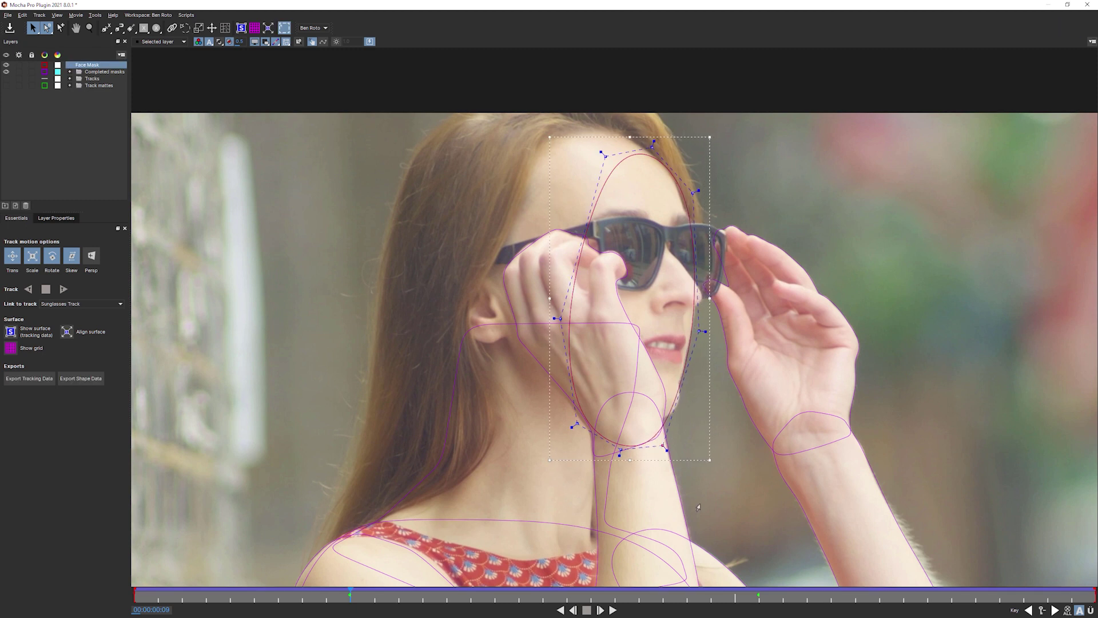
left_click_drag(629, 459, 633, 444)
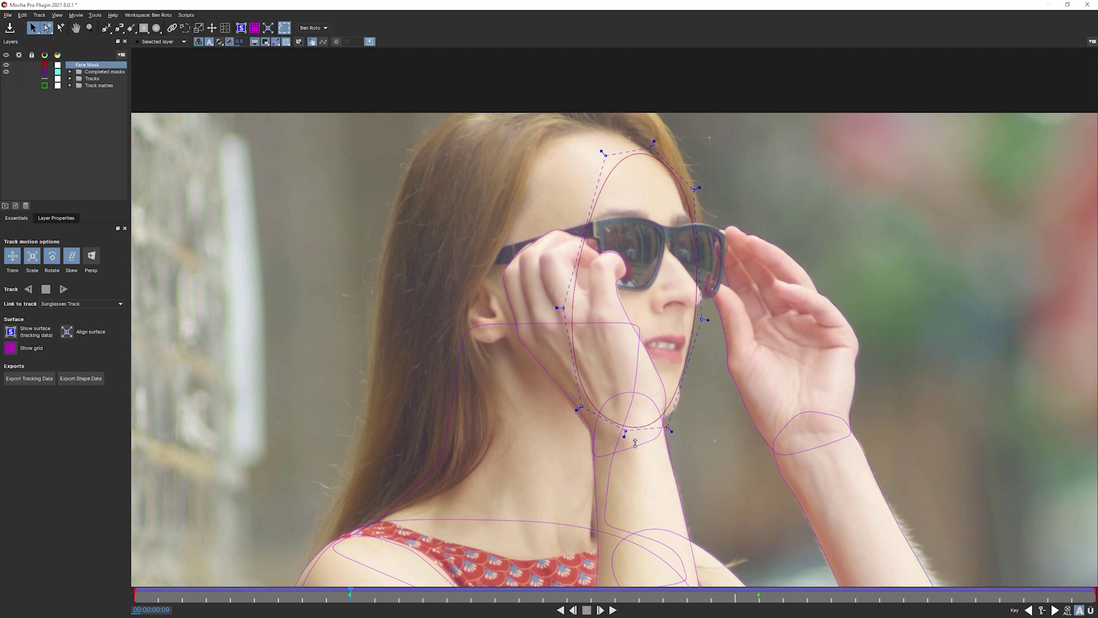
Add two spline points to the Face Mask between the mouth and the chin
left_click(69, 137)
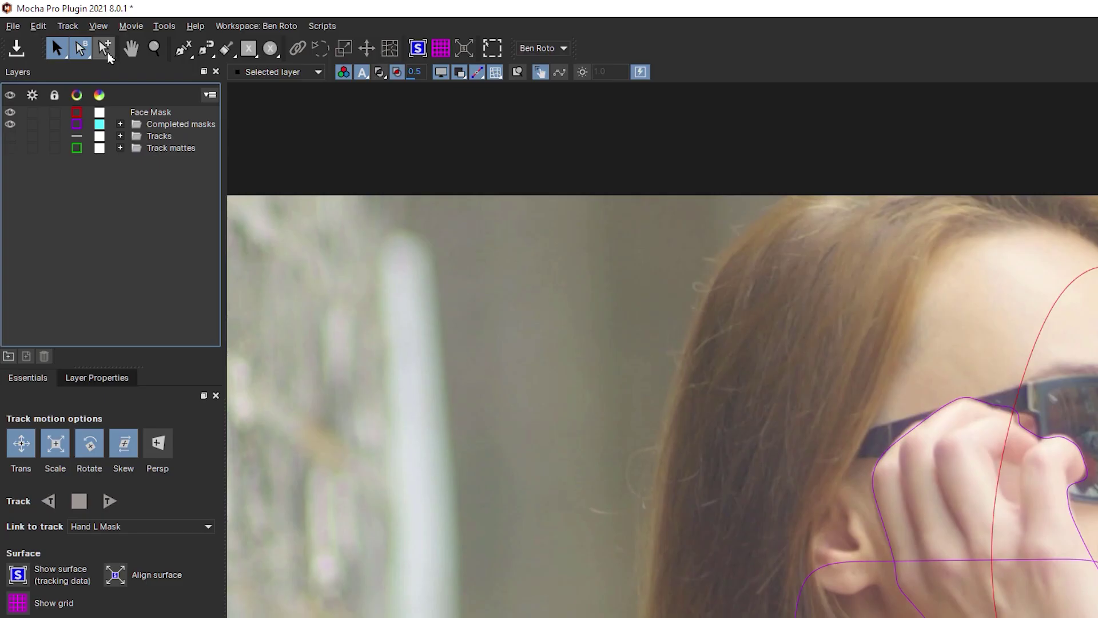
left_click(61, 30)
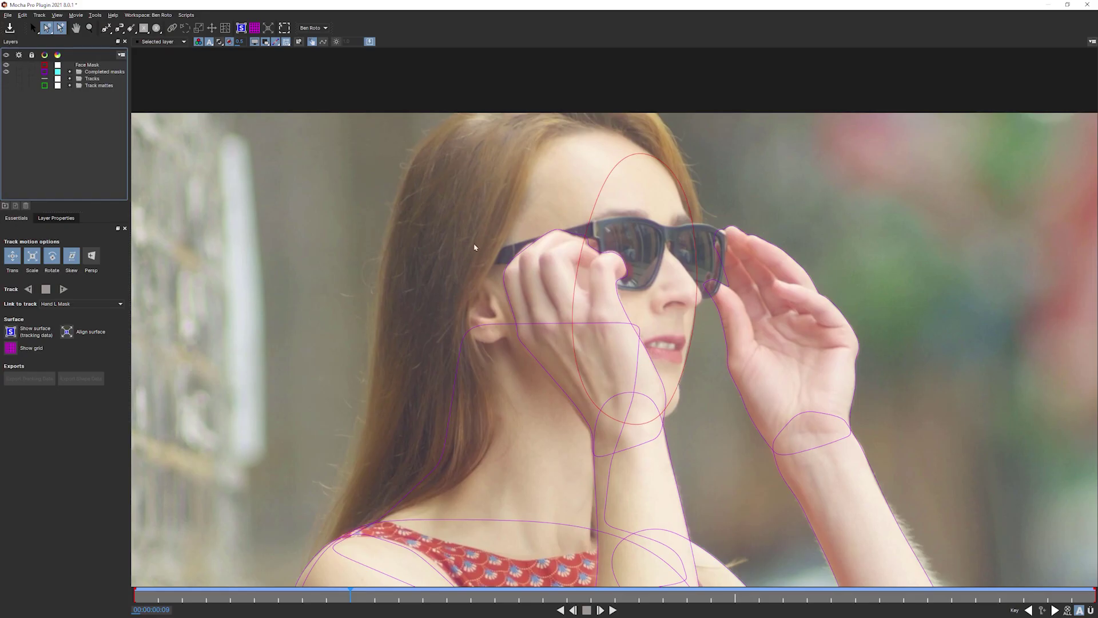
left_click(91, 65)
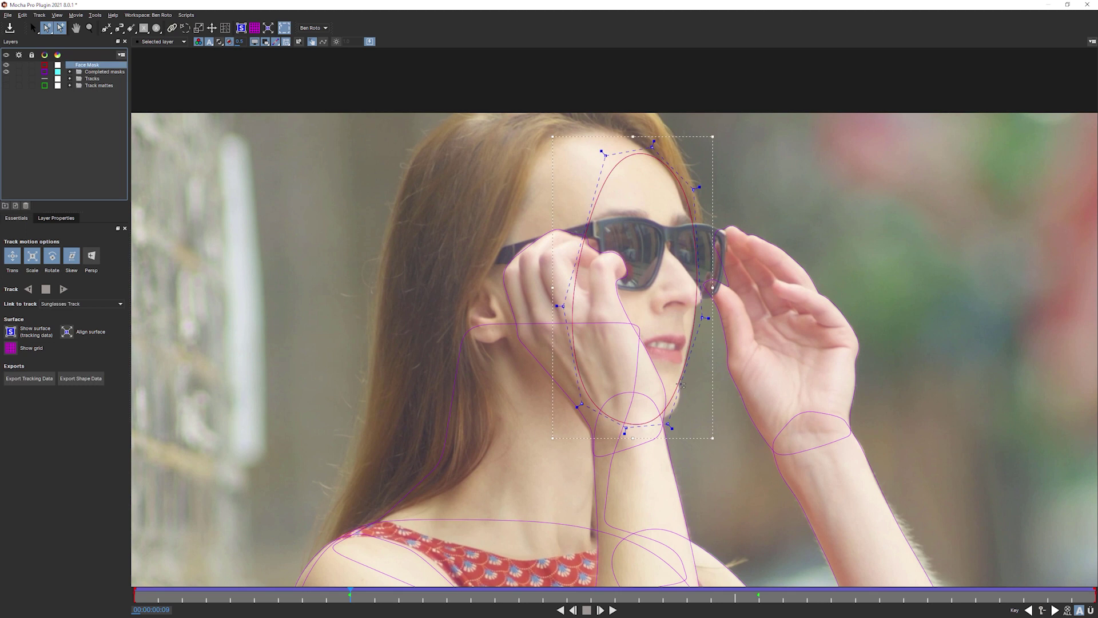
left_click(679, 384)
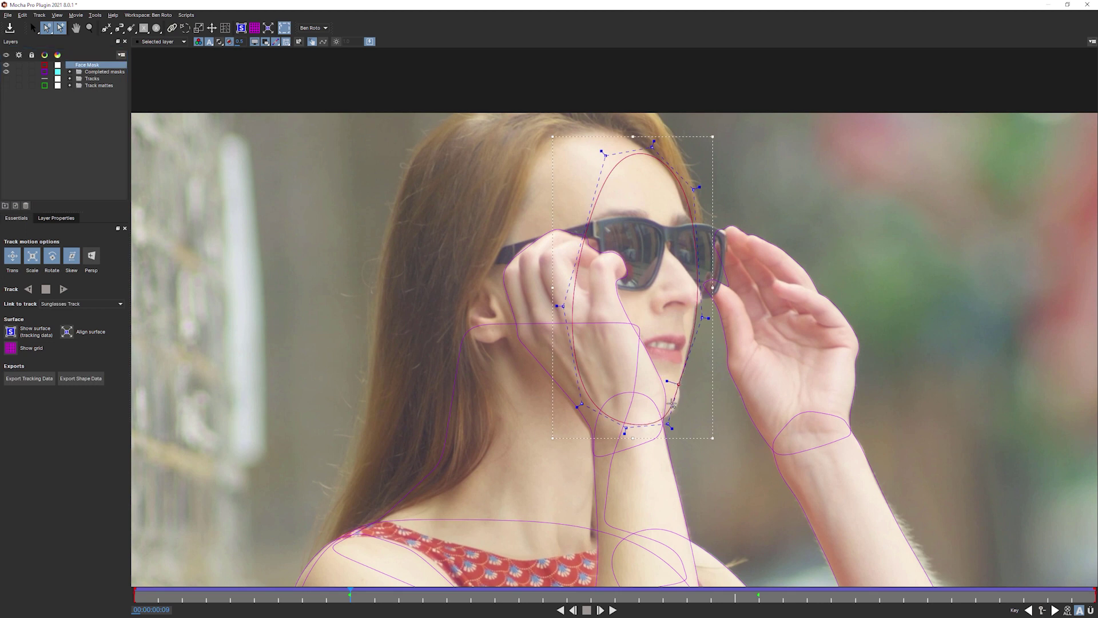
left_click_drag(674, 403, 683, 401)
Stretch the Face Mask back over the hair and ear, raise it above the forehead, and tuck in the point beside the nose
left_click(37, 31)
left_click_drag(561, 306, 435, 294)
left_click_drag(574, 136, 573, 107)
left_click_drag(708, 318, 703, 317)
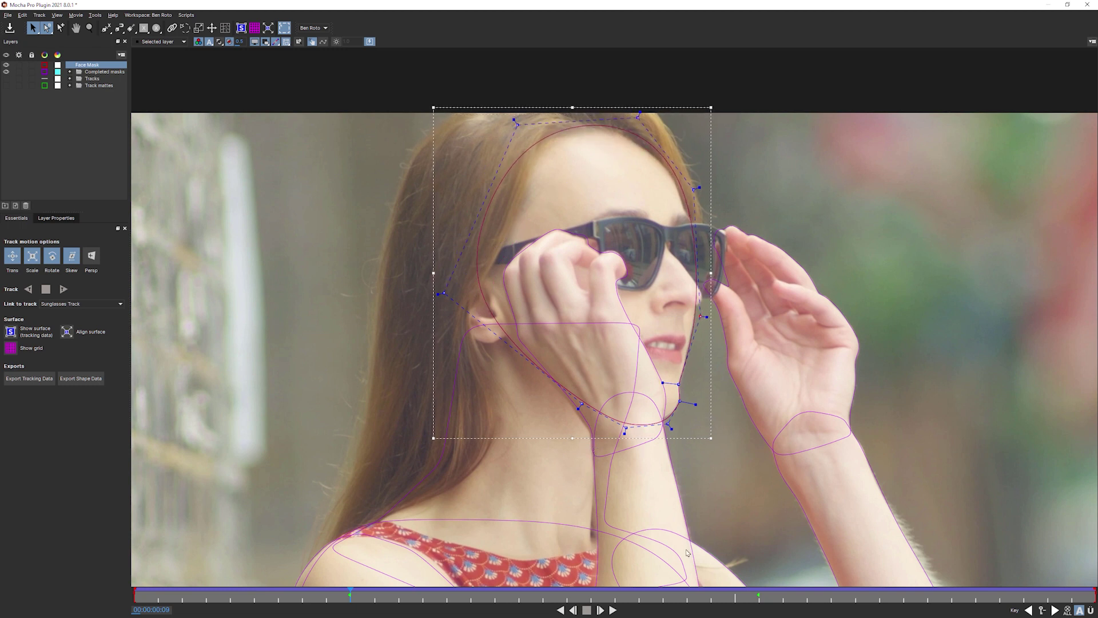
At 00:00:00:14, raise the Face Mask's lower edge and move the jaw, nose, mouth and chin points onto the face contour
left_click_drag(349, 595, 470, 584)
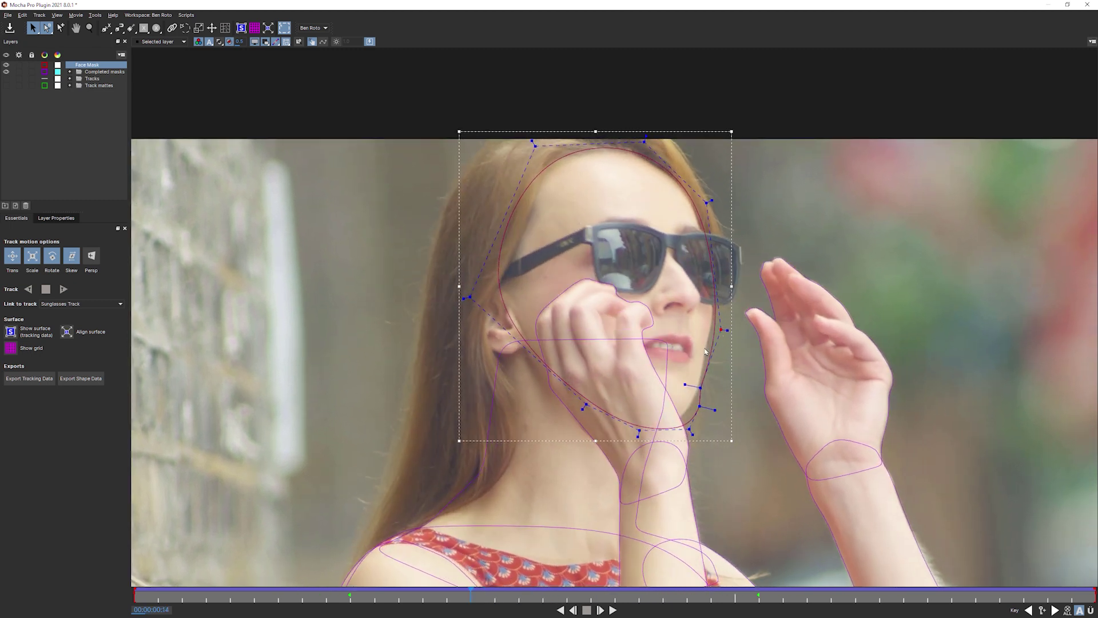
mouse_move(469, 593)
left_mouse_down()
mouse_move(484, 592)
mouse_move(470, 590)
left_mouse_up()
left_click_drag(596, 442, 596, 436)
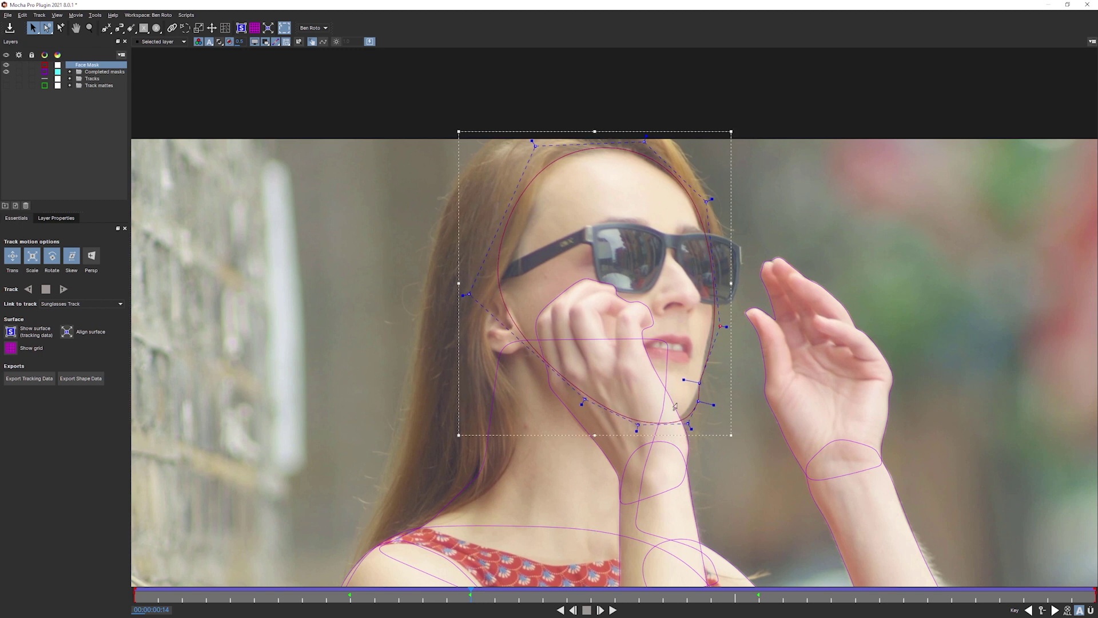
left_click(673, 422)
left_click_drag(674, 423, 668, 423)
key("ctrl+a")
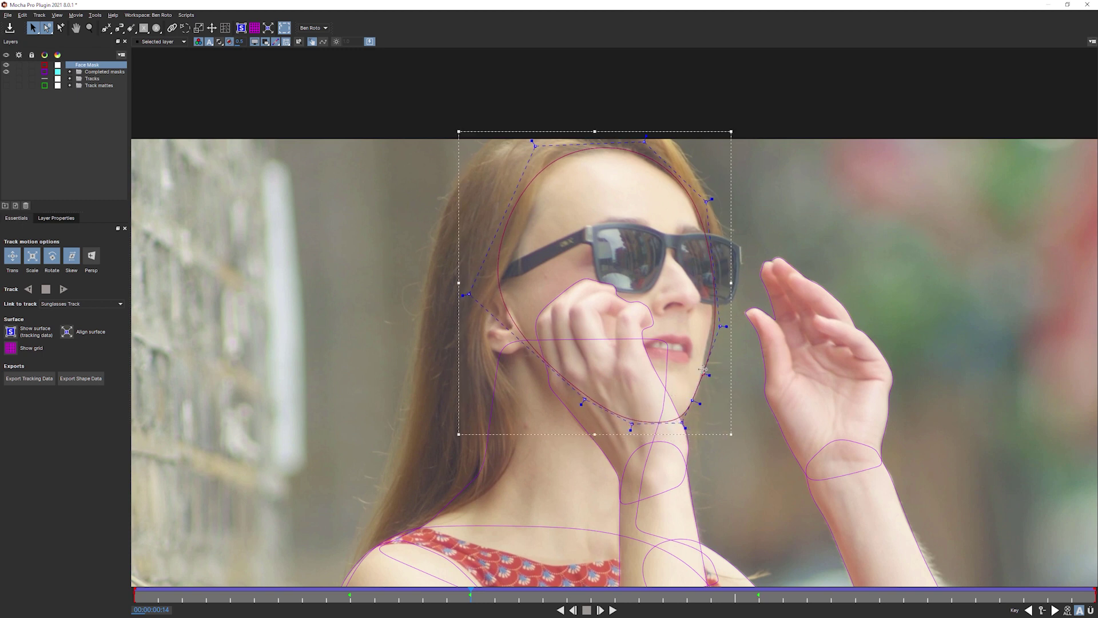
left_click_drag(716, 327, 716, 316)
left_click_drag(703, 373, 704, 354)
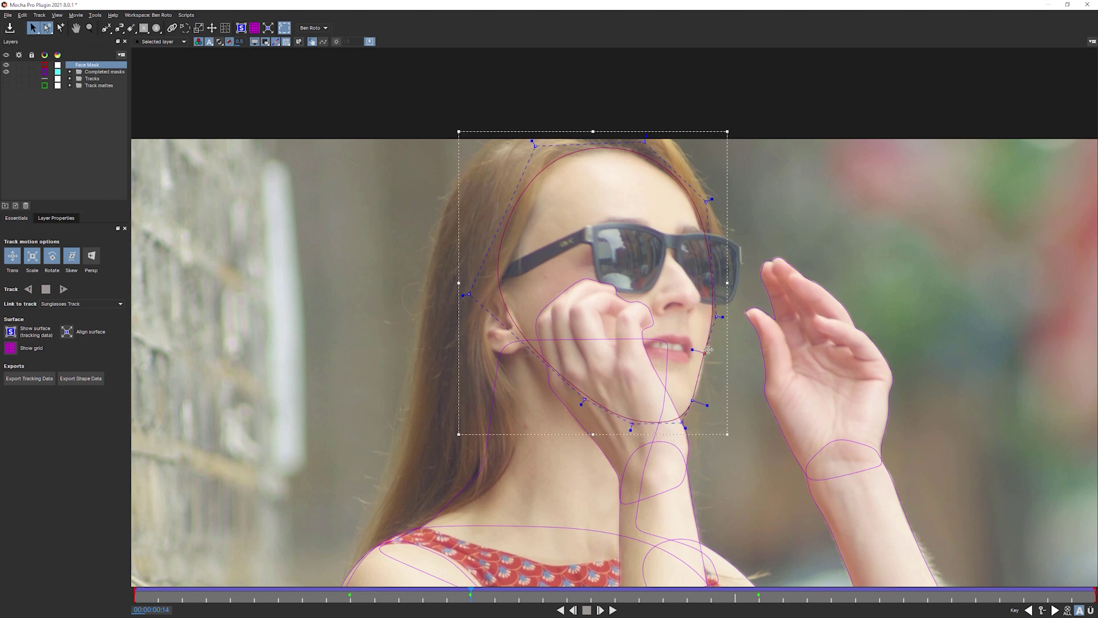
left_click_drag(693, 400, 702, 387)
Return to 00:00:00:09 and reposition the mouth, chin and jaw points to match their places on the face
left_click_drag(469, 595, 356, 596)
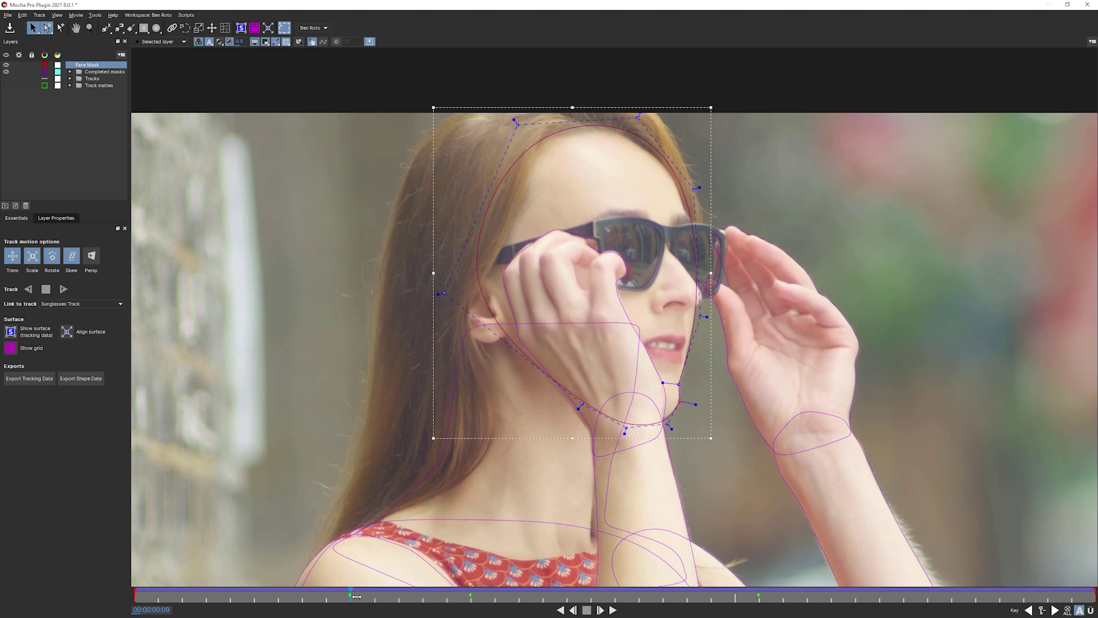
left_click_drag(679, 383, 687, 348)
left_click_drag(701, 317, 699, 316)
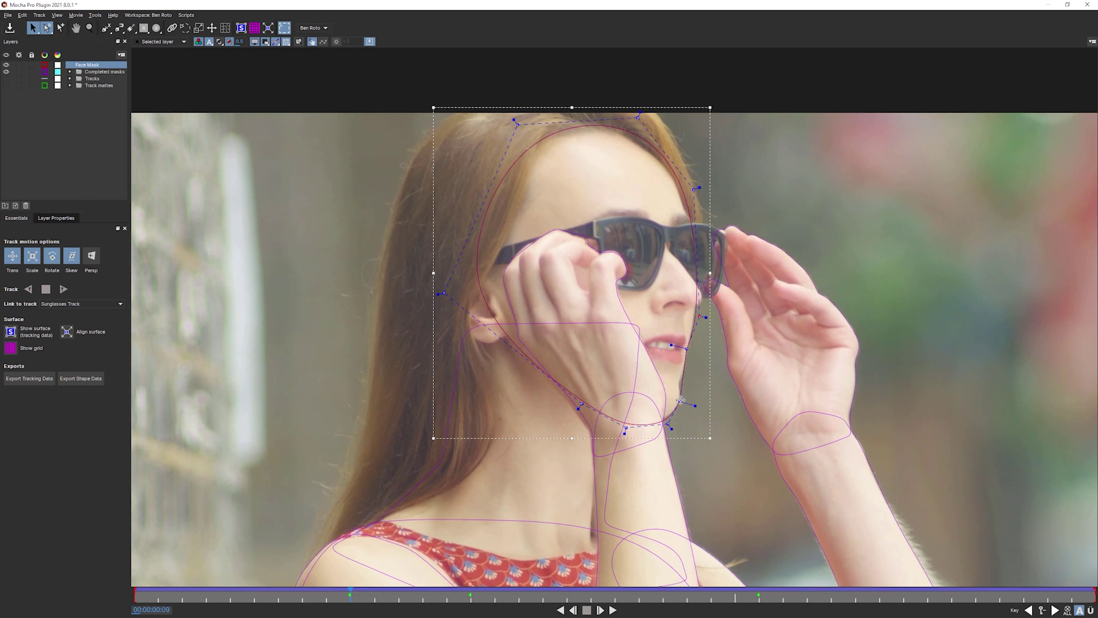
left_click_drag(680, 400, 680, 384)
left_click_drag(668, 426, 679, 383)
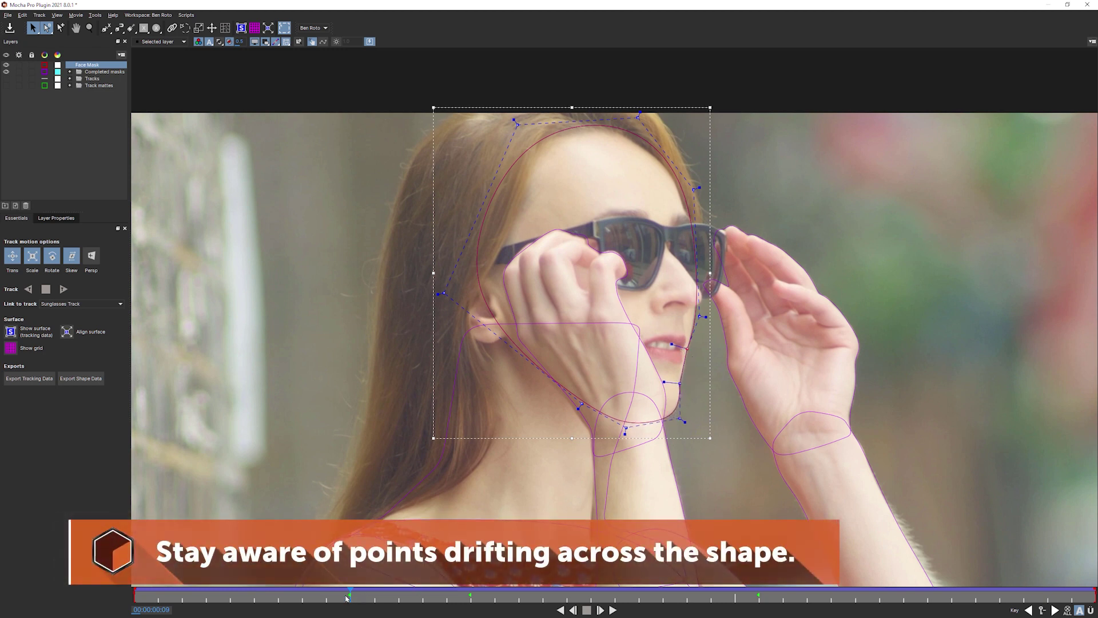
Nudge the chin point up at 00:00:00:12 and raise the top of the Face Mask at 00:00:00:00
left_click_drag(348, 594, 421, 595)
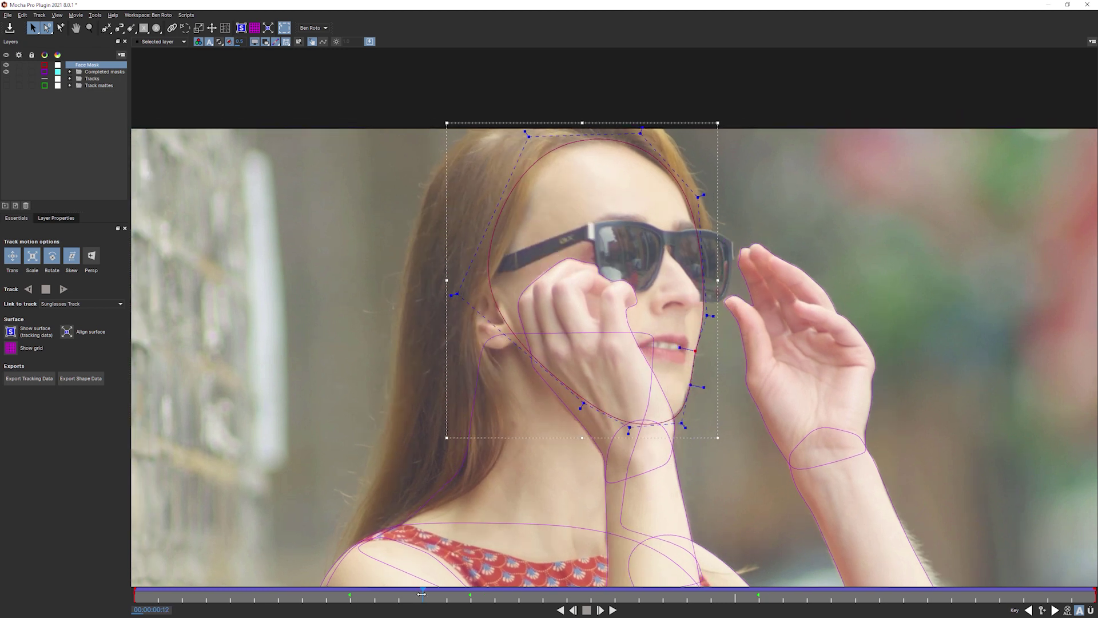
left_click(690, 386)
left_click_drag(690, 387, 688, 380)
left_click_drag(424, 591, 63, 582)
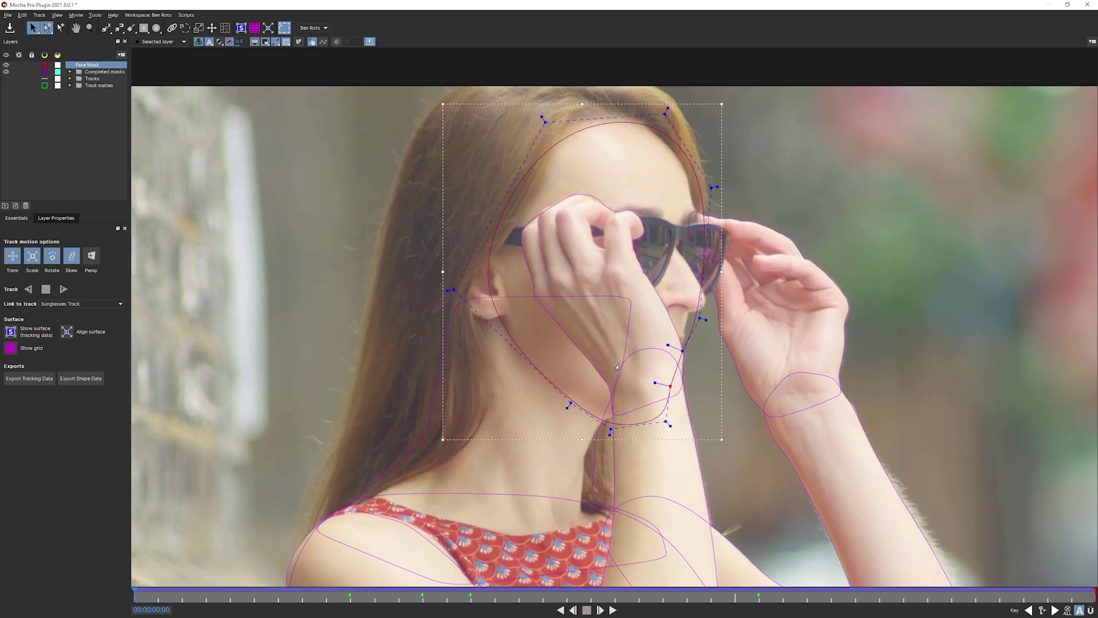
left_click_drag(574, 103, 573, 84)
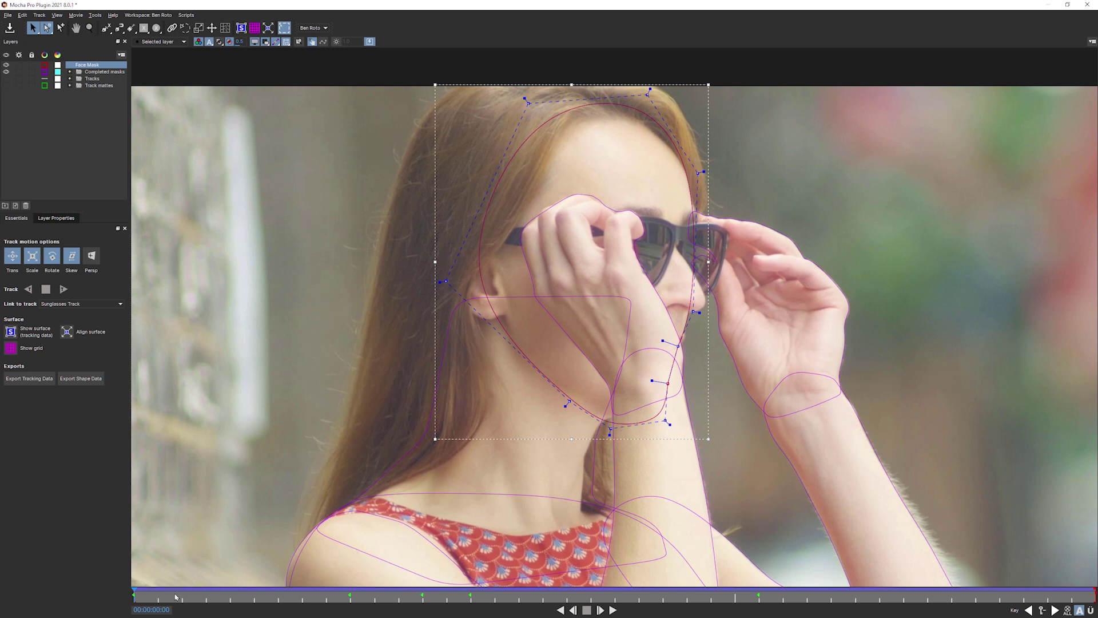
At 00:00:00:05, refit the Face Mask's nose, mouth, chin and jaw points to the profile
left_click_drag(175, 597, 245, 590)
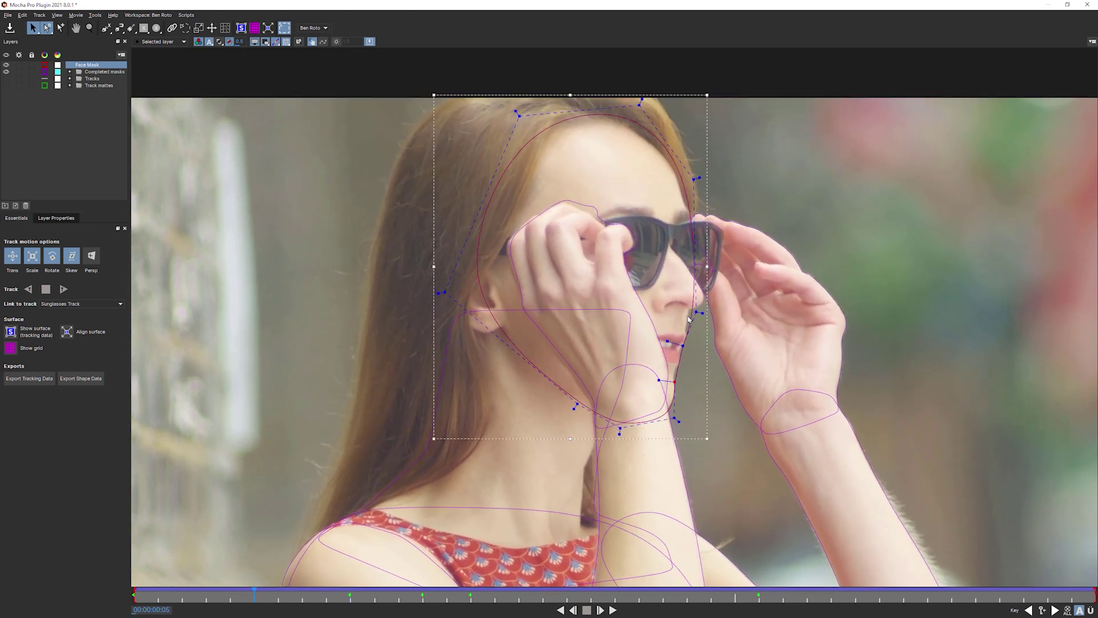
left_click_drag(708, 310, 691, 310)
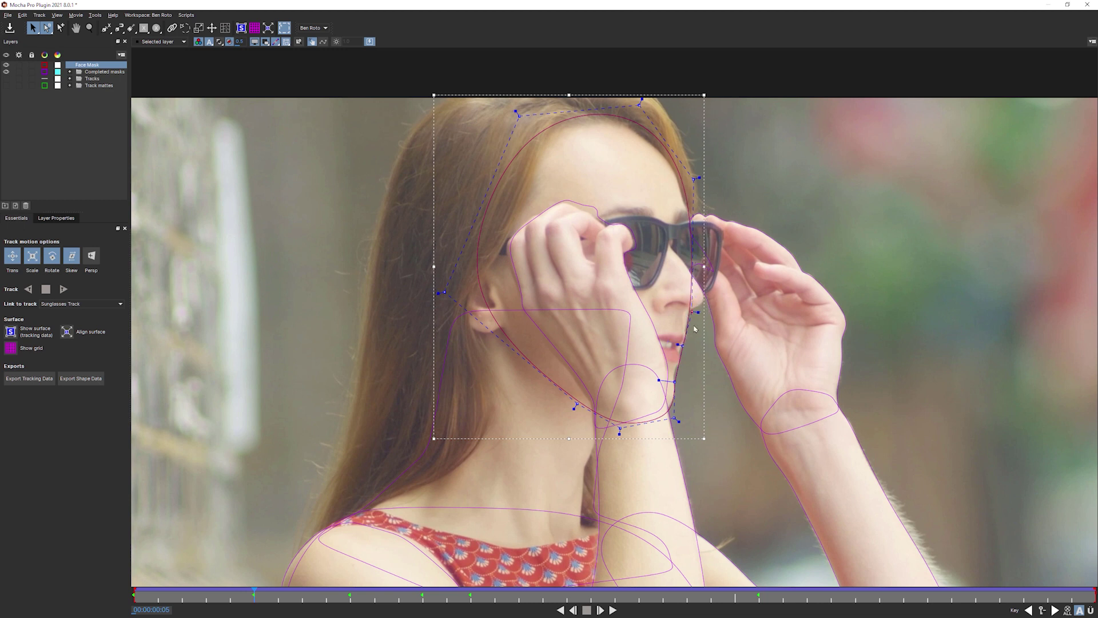
left_click_drag(675, 382, 674, 375)
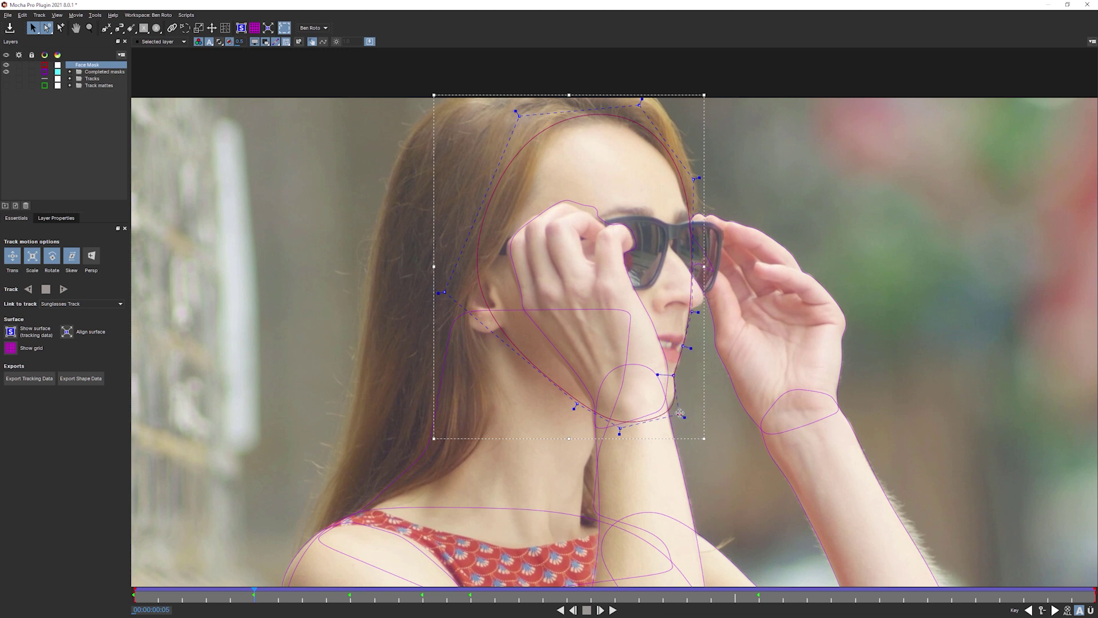
left_click_drag(678, 421, 682, 411)
At 00:00:01:12, narrow the Face Mask and fit its mouth, chin, jaw and forehead edges to the upturned face
left_click_drag(254, 595, 1026, 550)
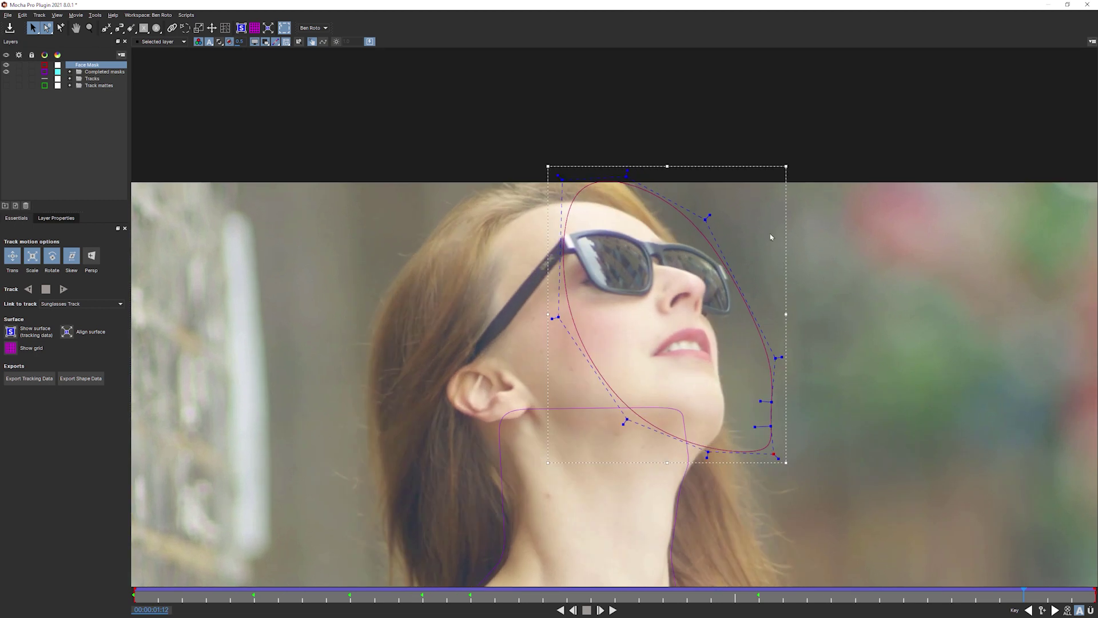
left_click_drag(787, 313, 721, 331)
left_click_drag(715, 397, 725, 397)
left_click_drag(719, 427, 724, 453)
left_click_drag(670, 432, 659, 452)
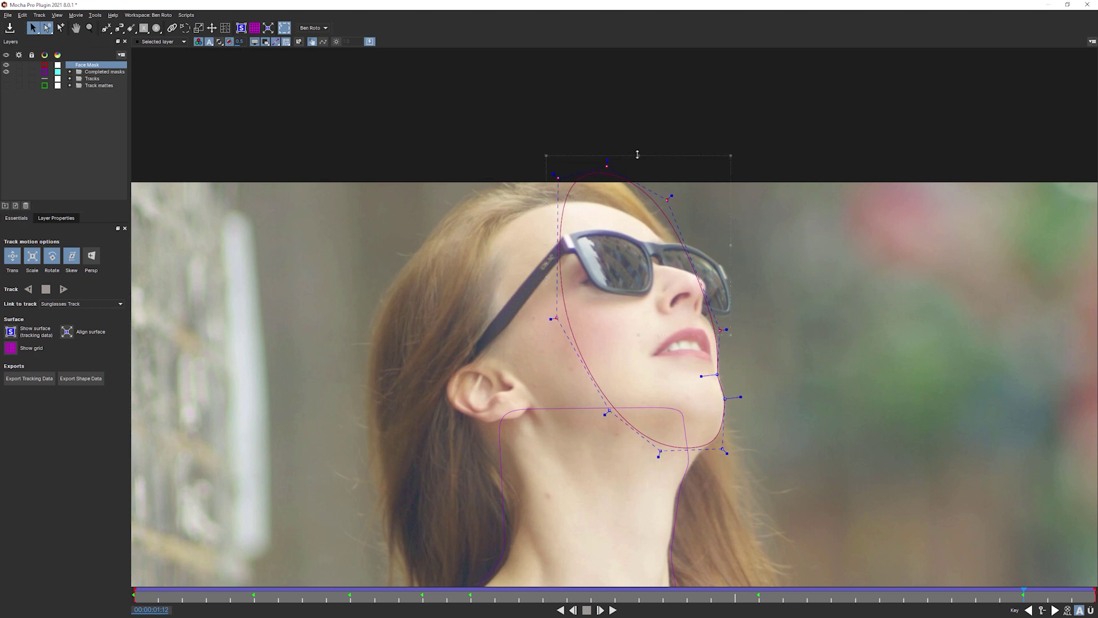
left_click_drag(646, 156, 626, 157)
left_click(699, 326)
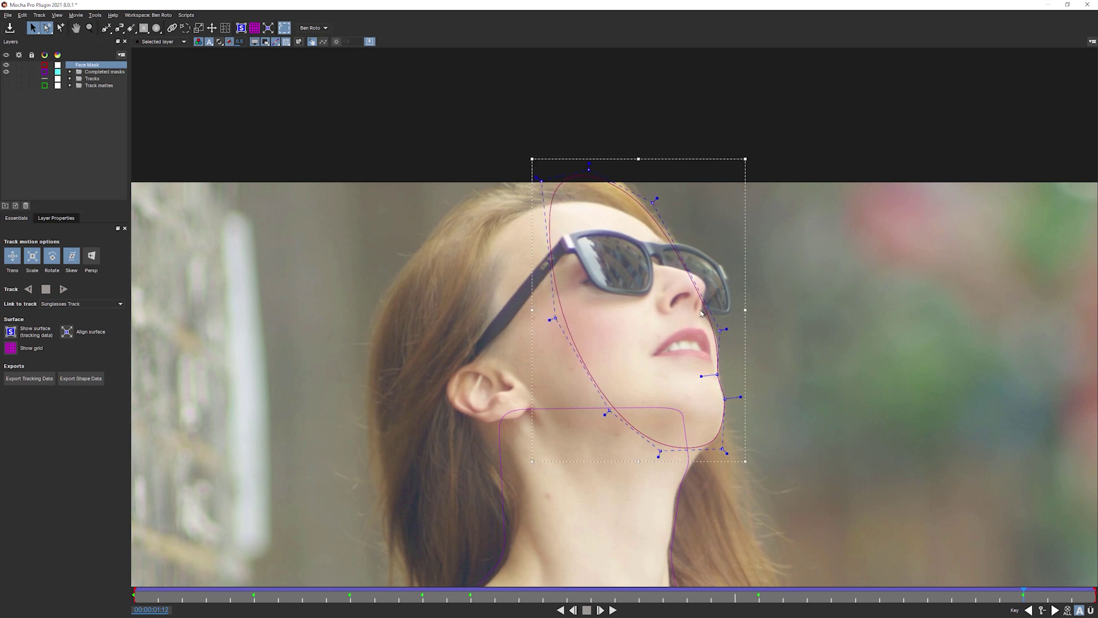
left_click_drag(652, 200, 644, 203)
left_click(722, 329)
At 00:00:01:15, lower the top of the Face Mask to the hairline and tighten the mouth and jaw points
left_click_drag(988, 591, 1096, 587)
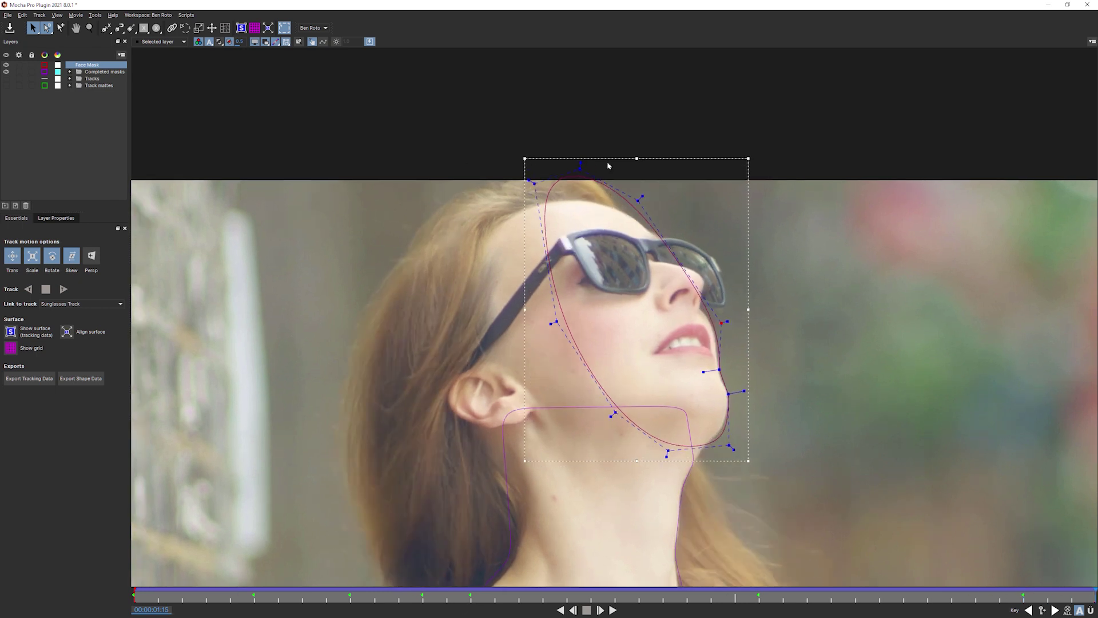
left_click_drag(635, 160, 635, 179)
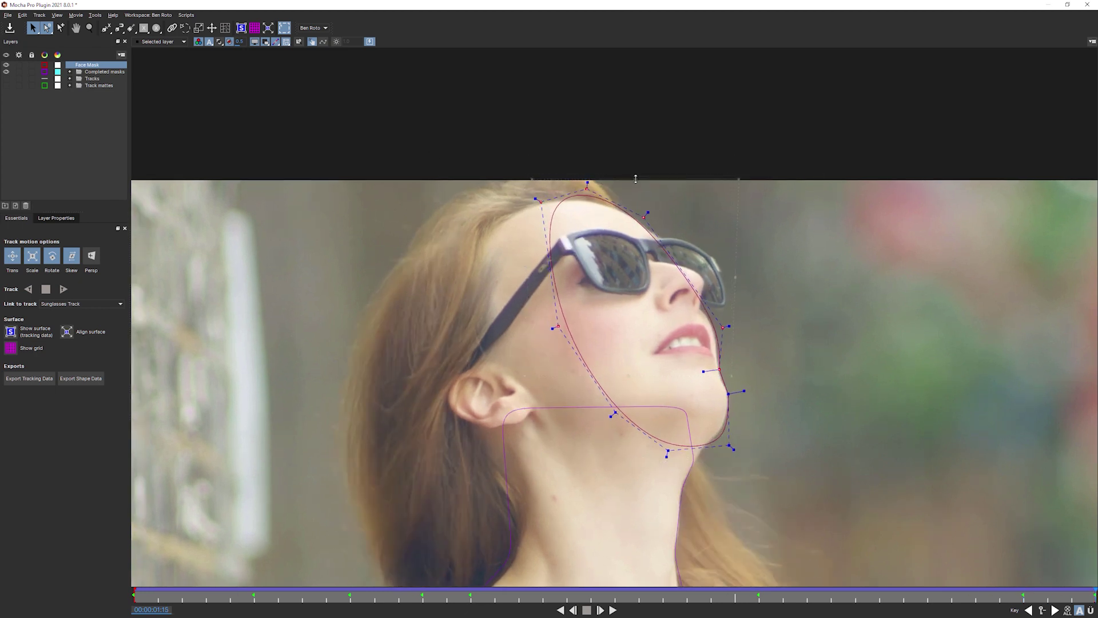
left_click_drag(716, 366, 715, 361)
left_click_drag(729, 445, 726, 440)
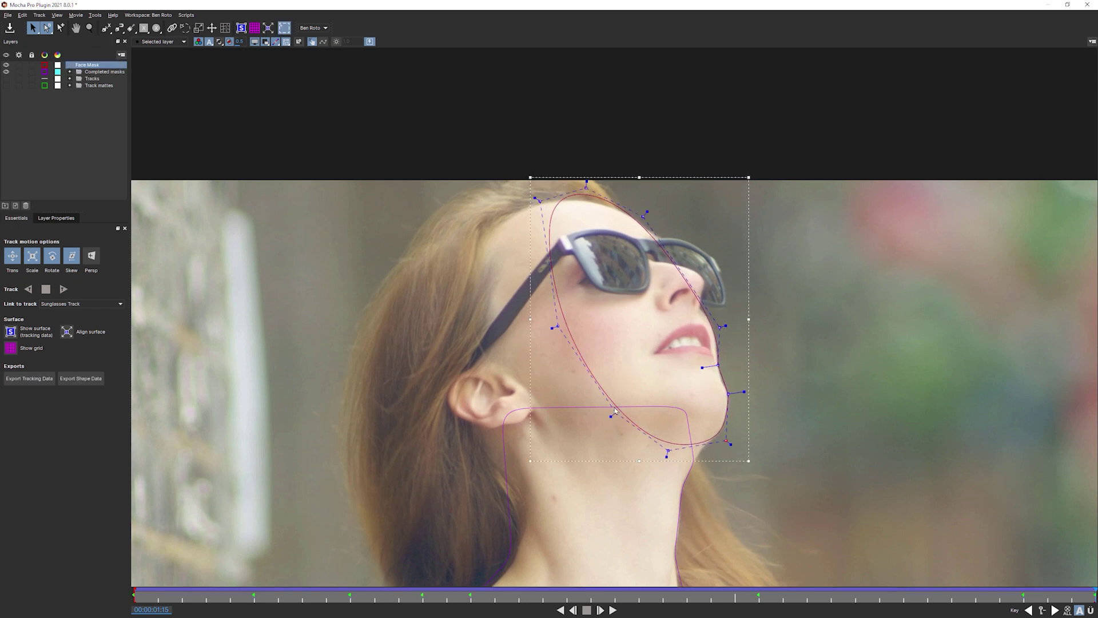
Pull the three rear Face Mask points out below the ear, behind the head and above the hairline
left_click_drag(611, 416, 452, 449)
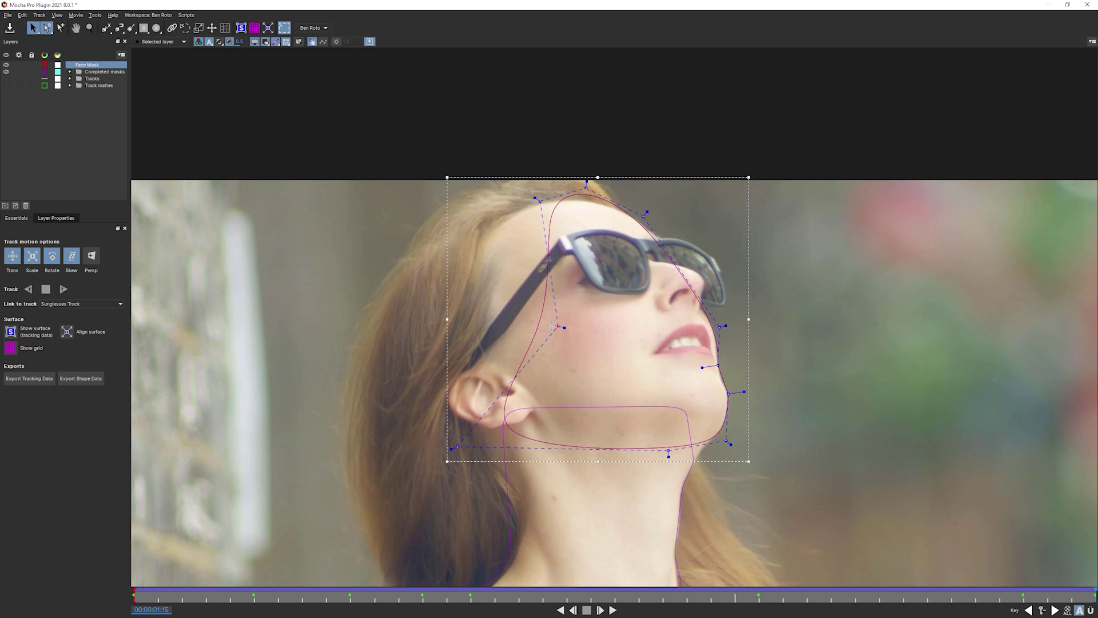
left_click_drag(558, 326, 417, 309)
left_click_drag(535, 198, 447, 188)
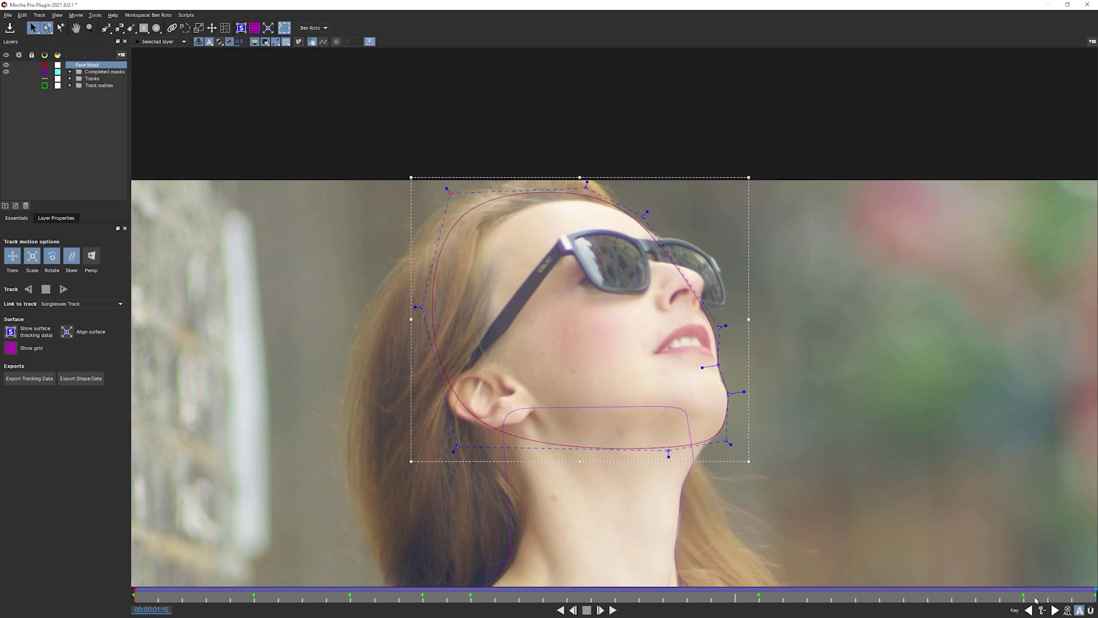
At 00:00:01:12, move the three rear Face Mask points together so the shape covers the hair and ear
left_click(1024, 597)
left_click_drag(584, 499, 608, 509)
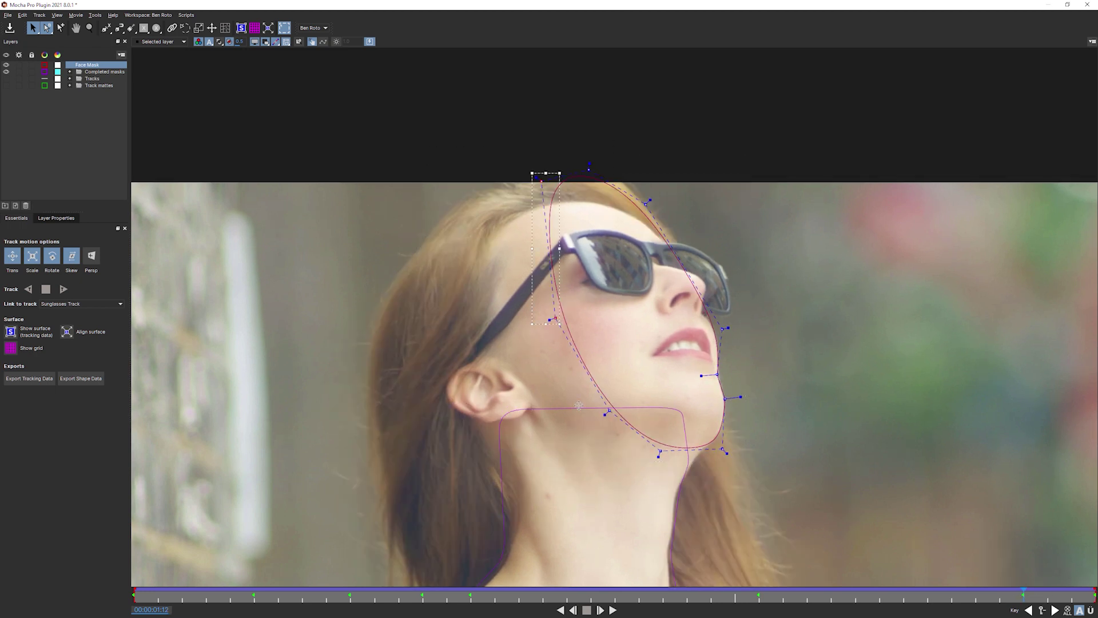
left_click(610, 410, "shift")
left_click_drag(609, 410, 482, 428)
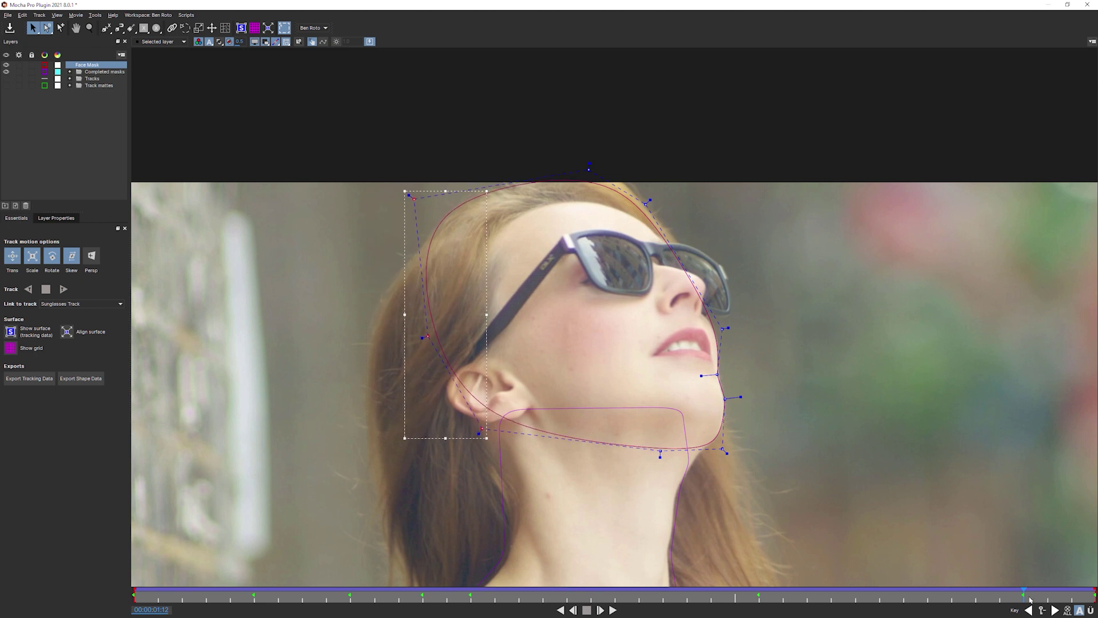
Shift the whole Face Mask to fit the head at 00:00:01:04, and shrink it slightly from its upper rear corner at 00:00:01:08
left_click_drag(1028, 598, 830, 597)
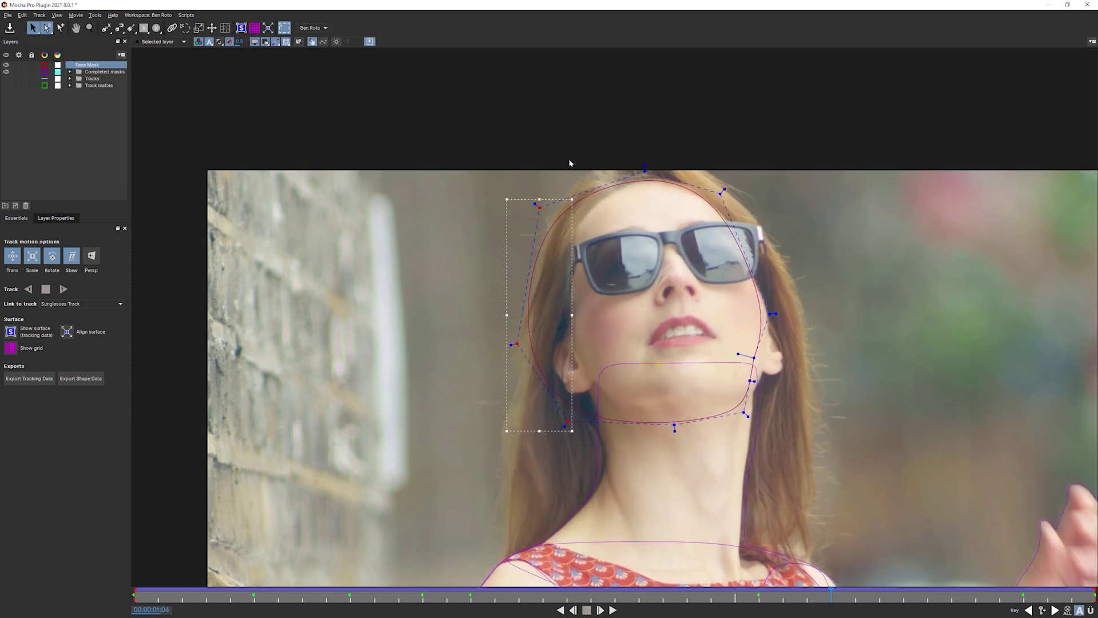
key("ctrl+a")
mouse_move(645, 161)
left_mouse_down()
mouse_move(679, 159)
mouse_move(665, 153)
left_mouse_up()
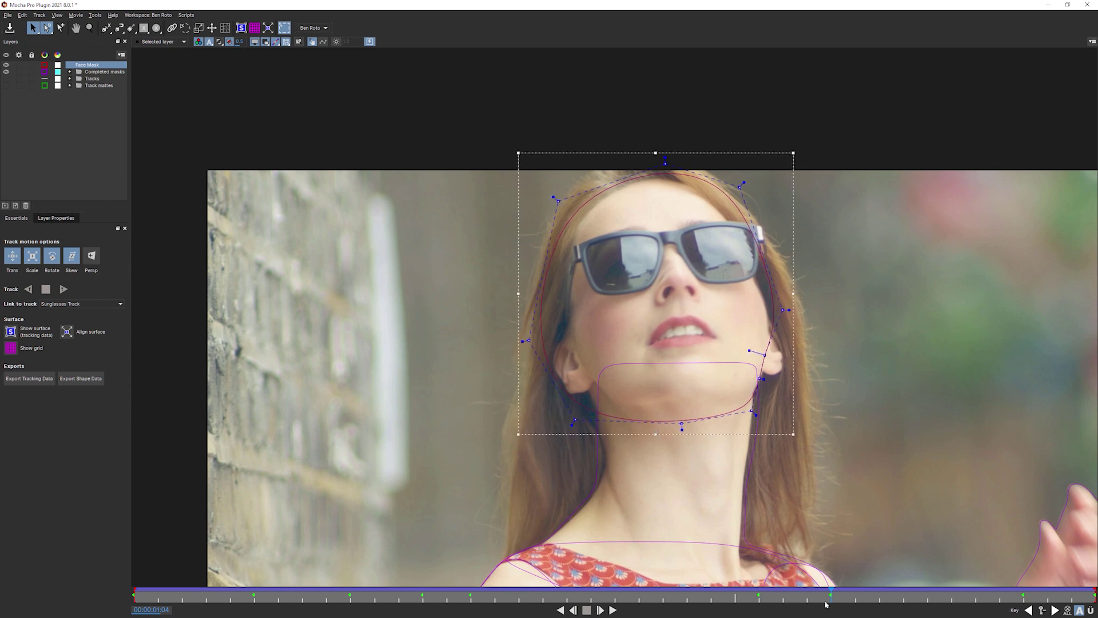
left_click_drag(830, 595, 922, 593)
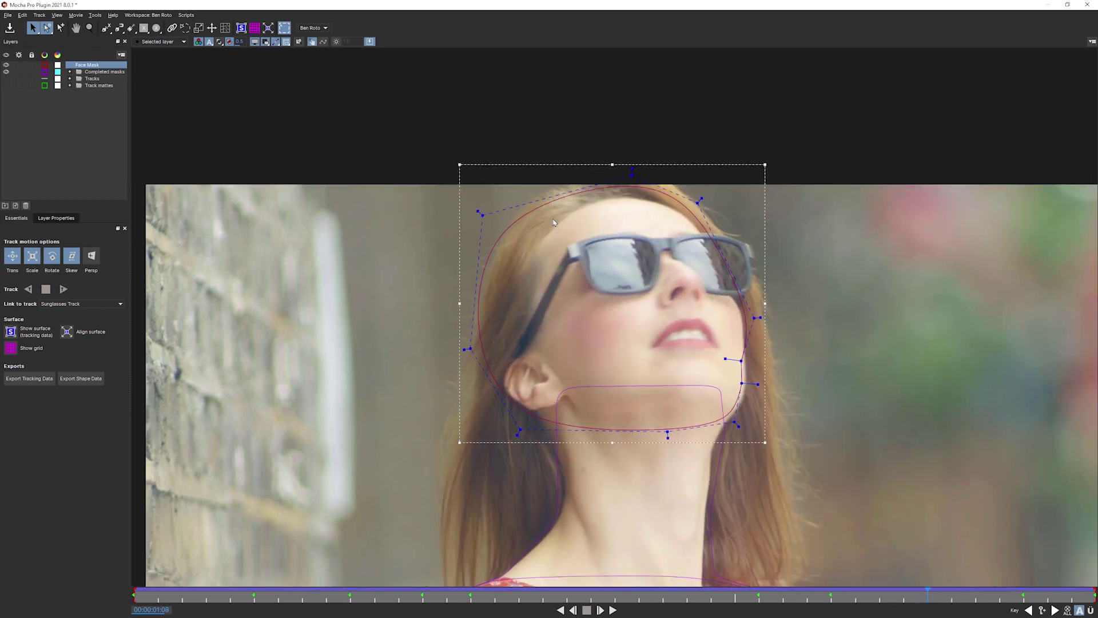
left_click_drag(460, 164, 464, 167)
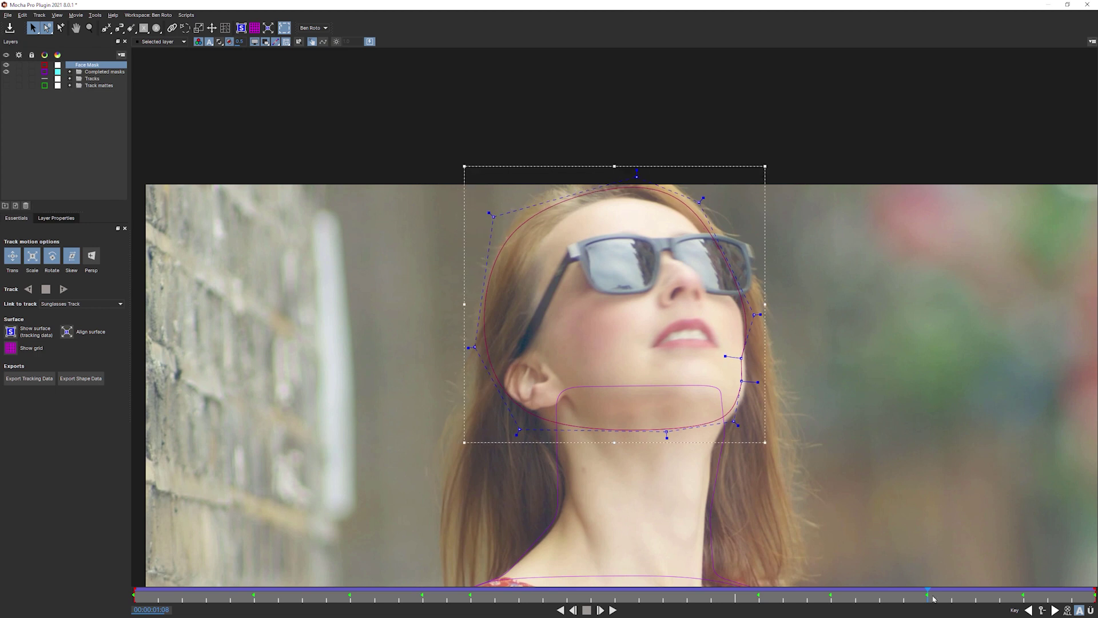
At 00:00:01:12, add a Face Mask point beneath the nose and tighten the upper-lip point to the face profile
left_click_drag(928, 596, 1028, 579)
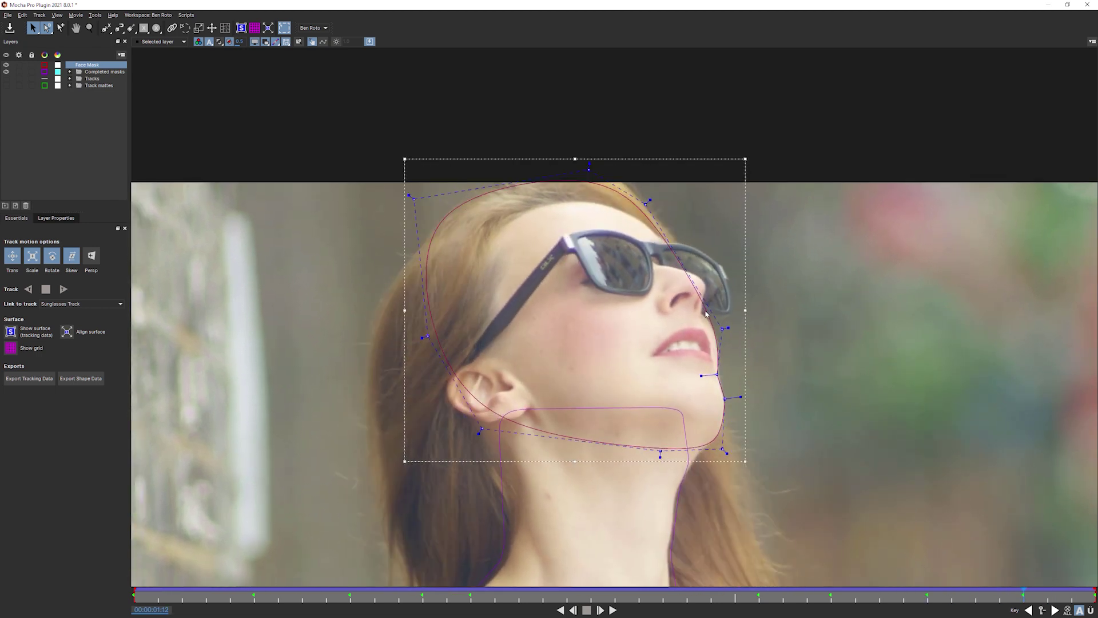
key("q")
left_click(703, 311)
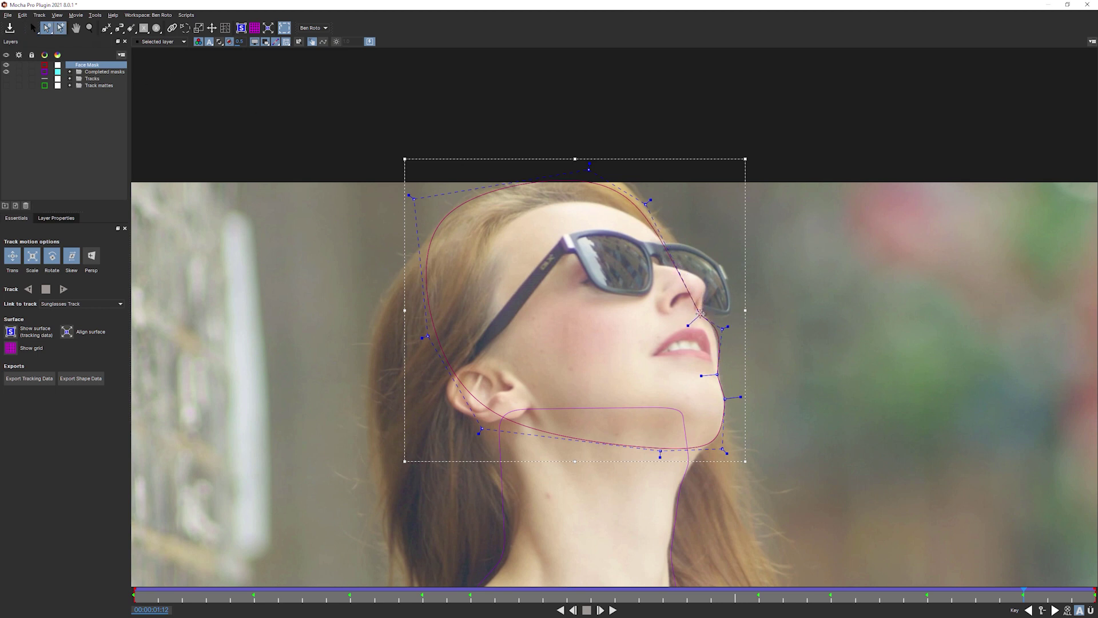
left_click(720, 330)
left_click(33, 28)
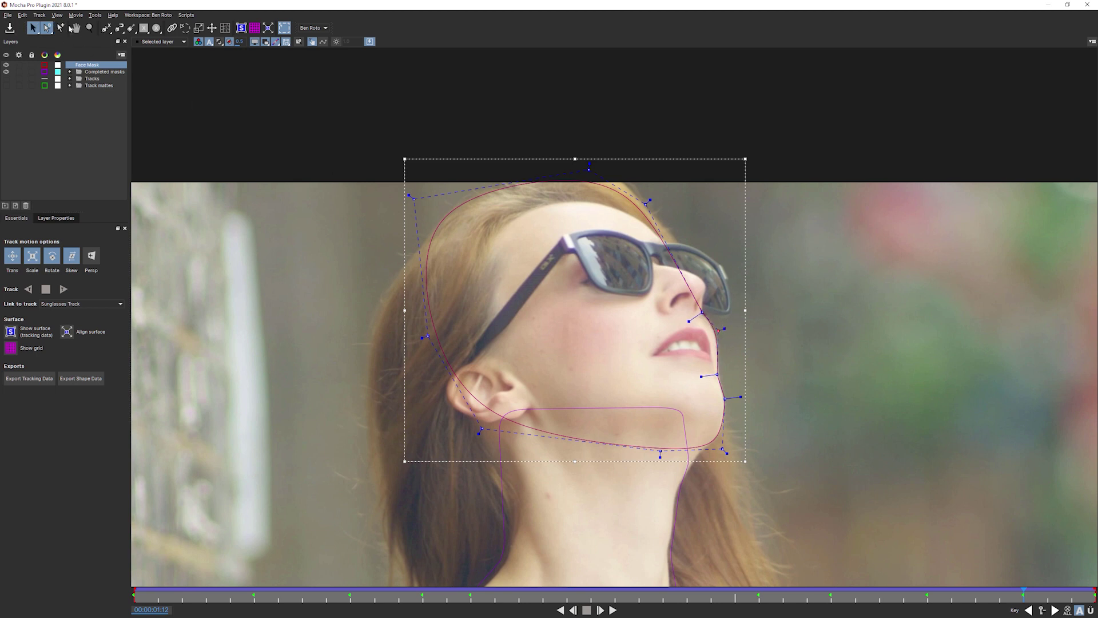
left_click(717, 375)
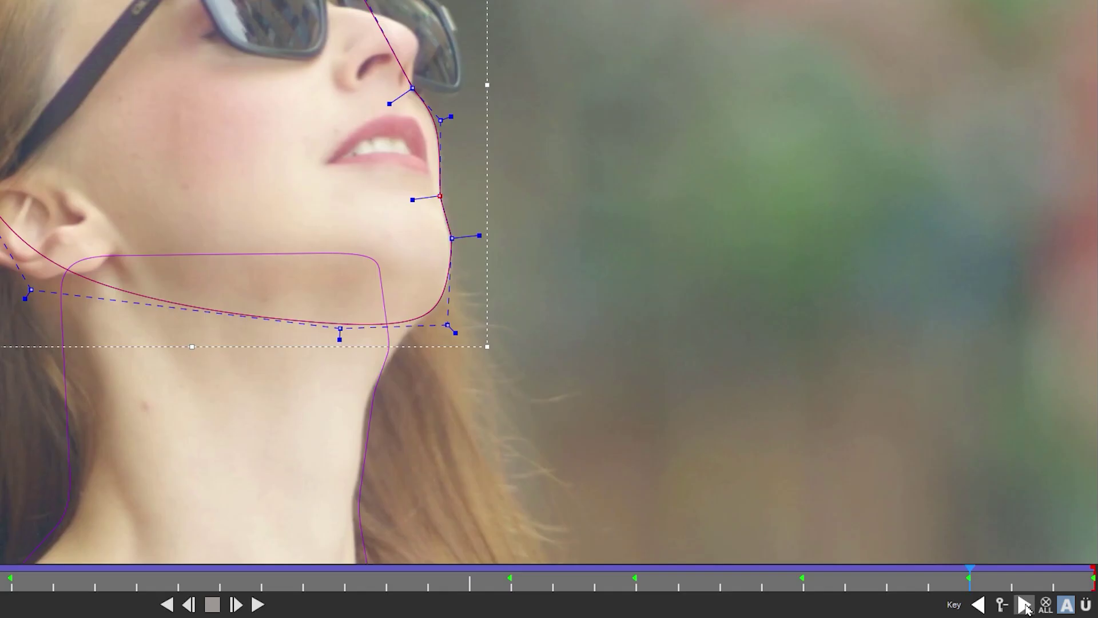
At the 00:00:01:15 keyframe, place the added point beneath the nose and lower the top Face Mask points toward the hairline
left_click(1025, 604)
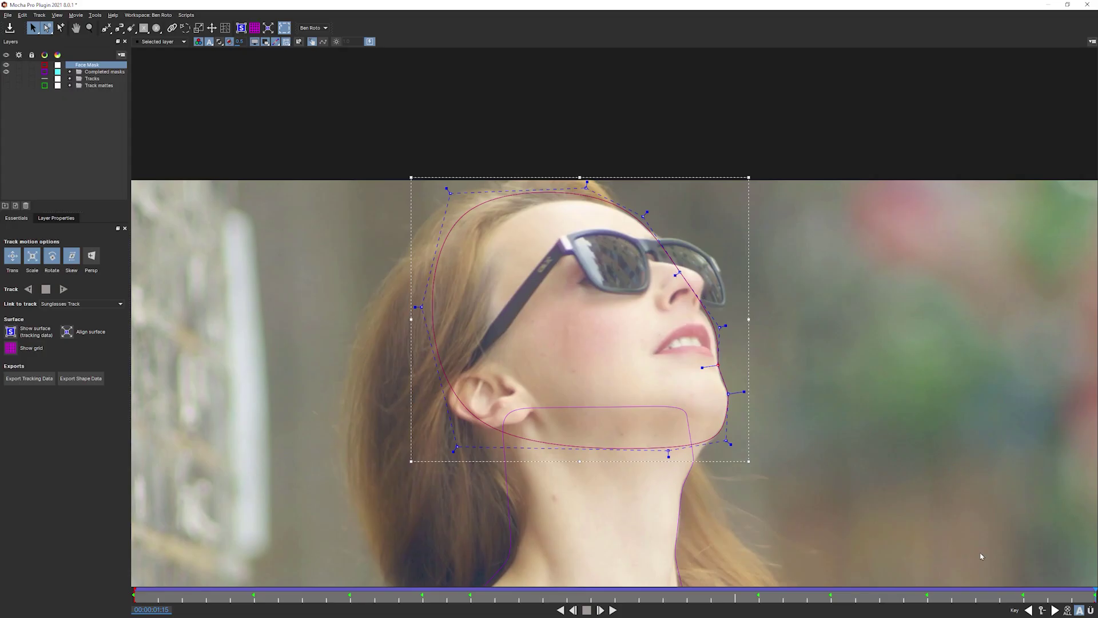
left_click_drag(1059, 596, 1095, 595)
left_click_drag(679, 273, 716, 327)
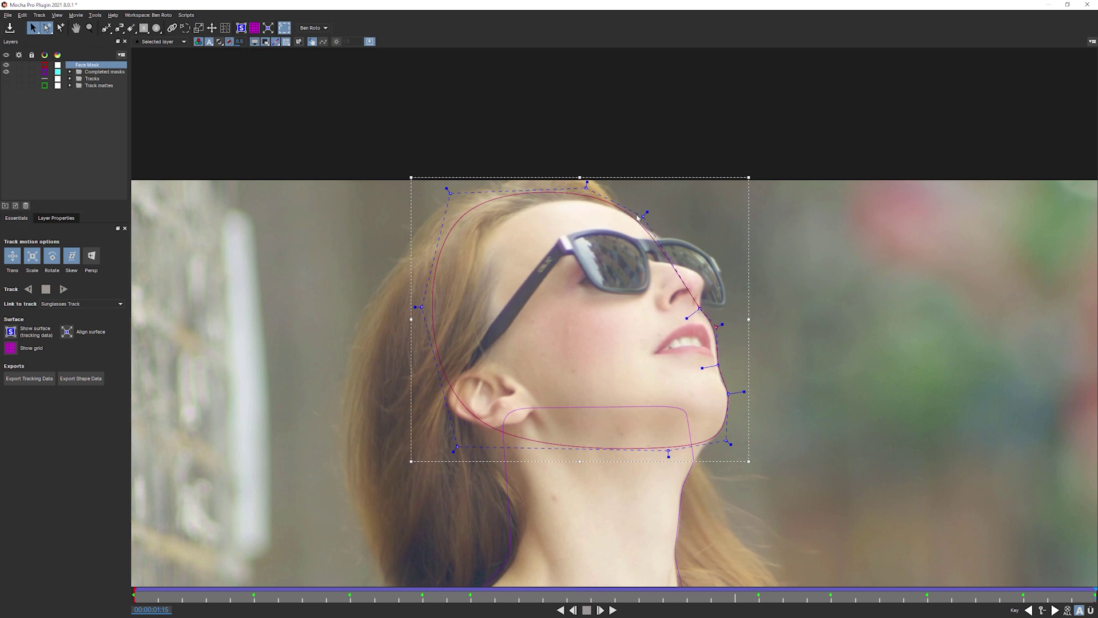
left_click_drag(586, 187, 588, 194)
left_click_drag(644, 216, 646, 216)
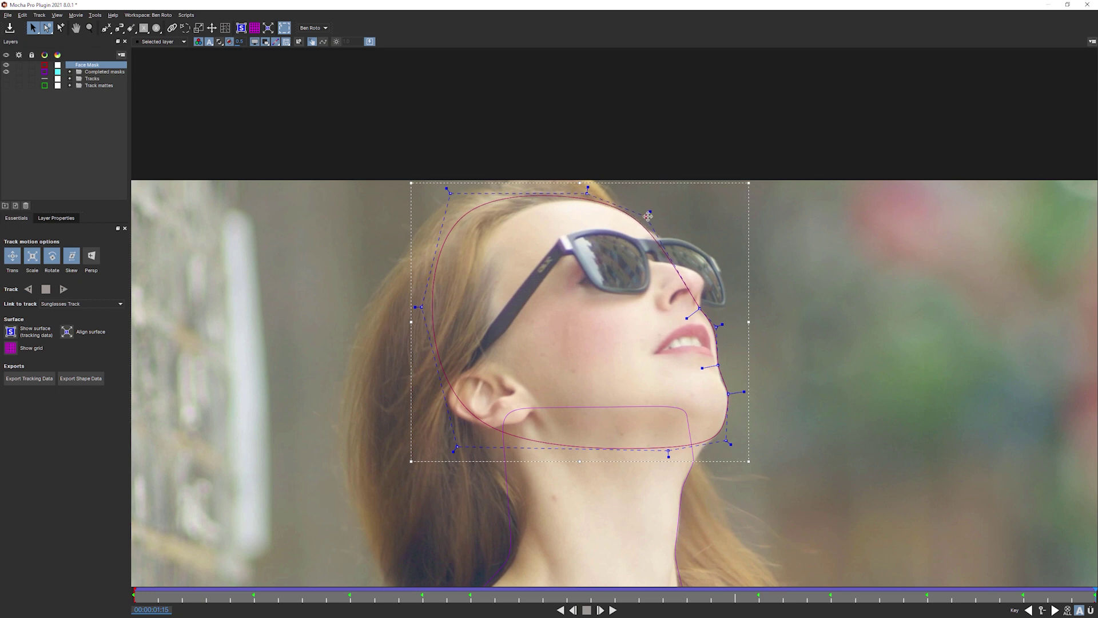
At the 00:00:01:08 keyframe, realign the lower-cheek and jaw points of the Face Mask with the edge of the jaw
left_click(1029, 610)
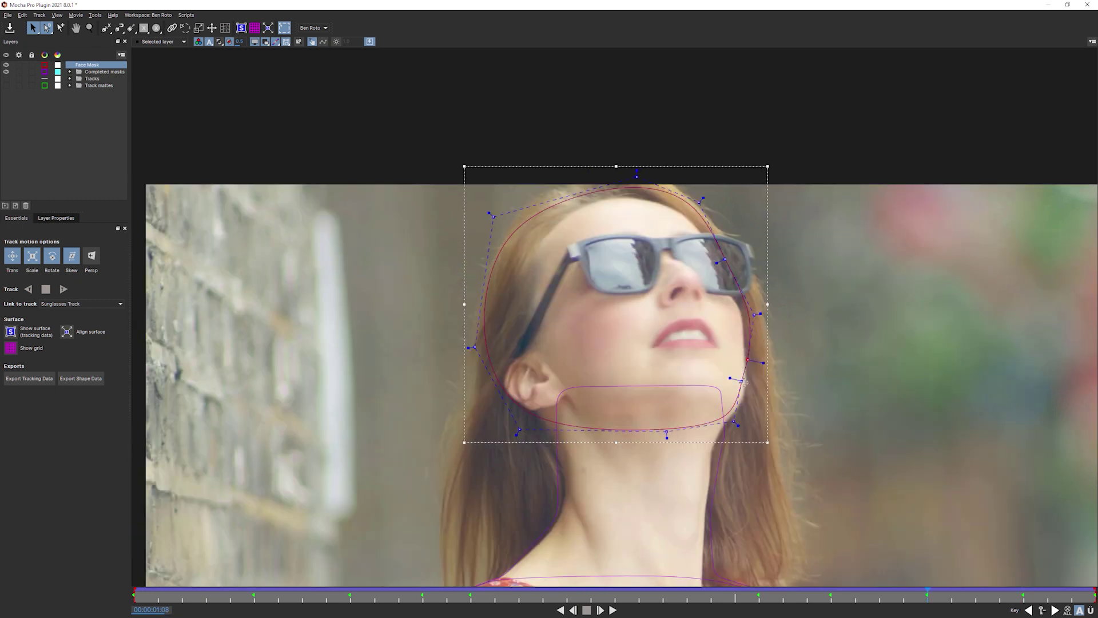
left_click(745, 384)
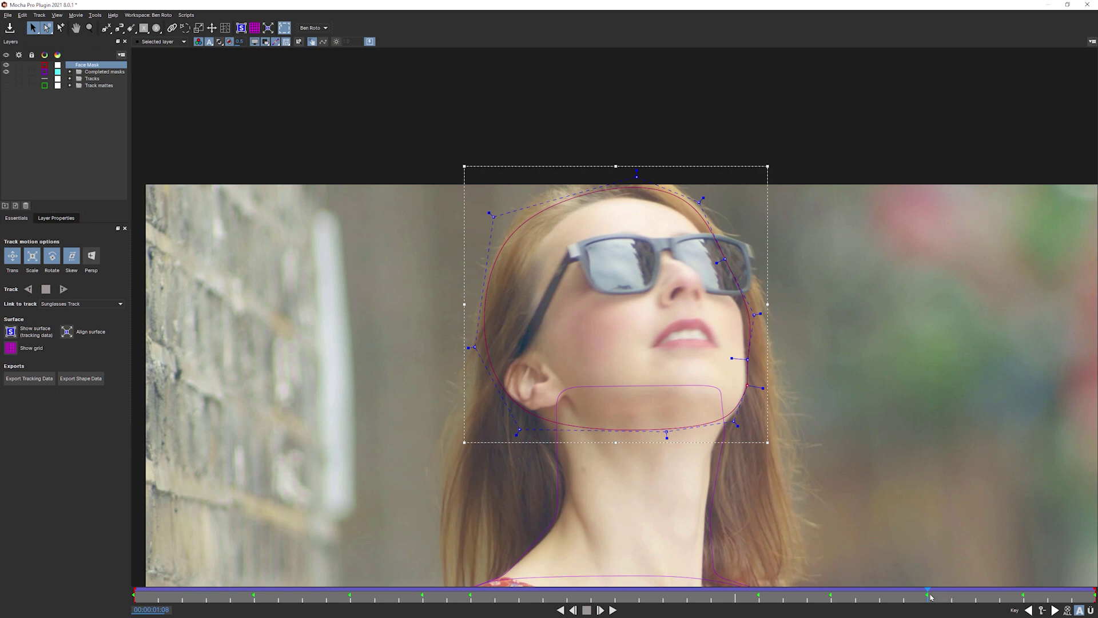
left_click_drag(929, 595, 880, 593)
left_click_drag(861, 593, 42, 584)
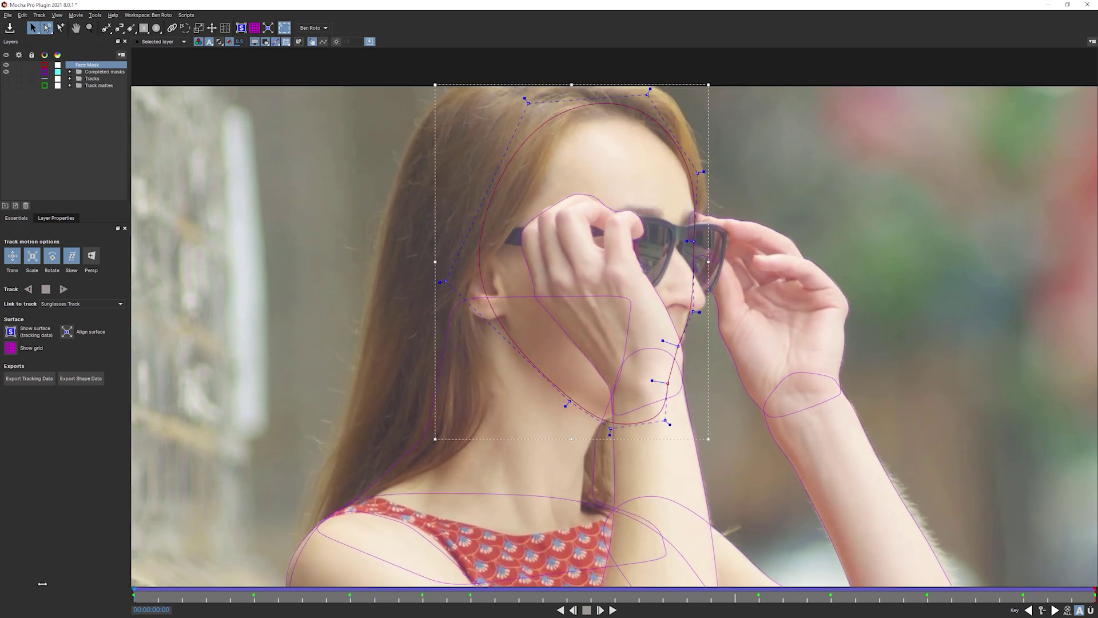
left_click_drag(140, 594, 749, 592)
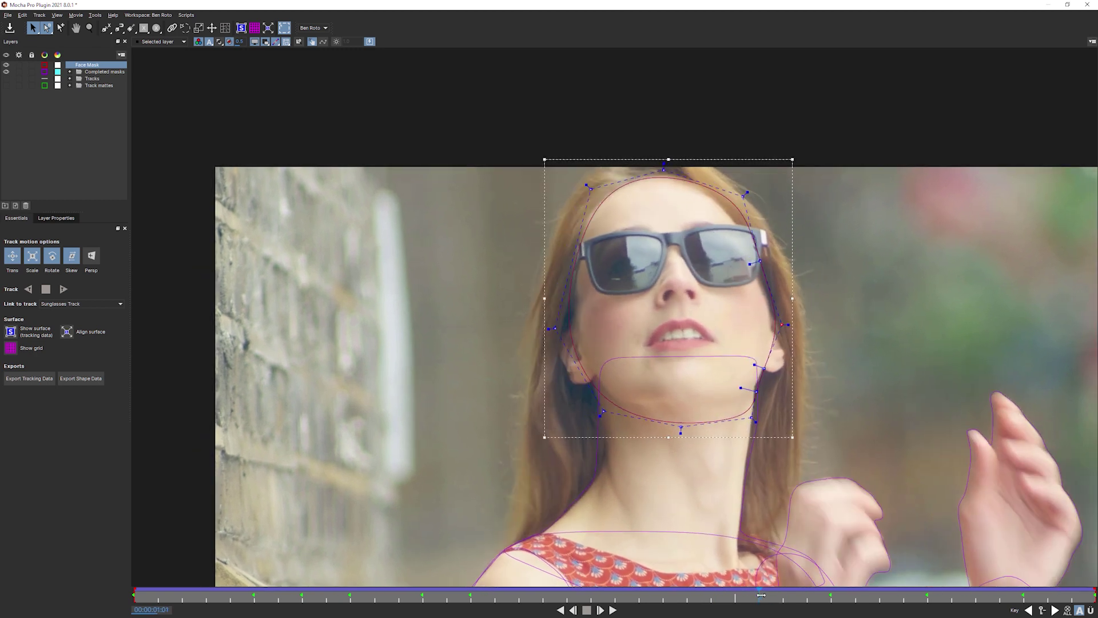
At 00:00:01:12, move the two upper front Face Mask points together down and forward to follow the hairline and forehead
left_click_drag(761, 595, 1031, 586)
left_click_drag(664, 214, 580, 159)
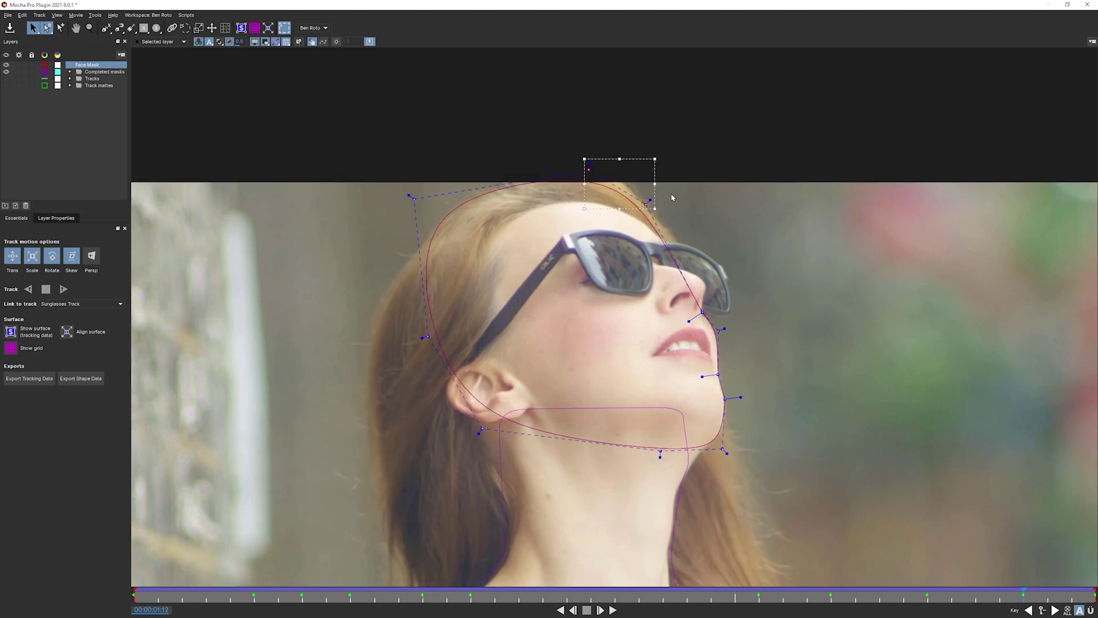
left_click_drag(643, 204, 665, 229)
mouse_move(1024, 595)
left_mouse_down()
mouse_move(1087, 596)
mouse_move(1028, 595)
mouse_move(1040, 593)
left_mouse_up()
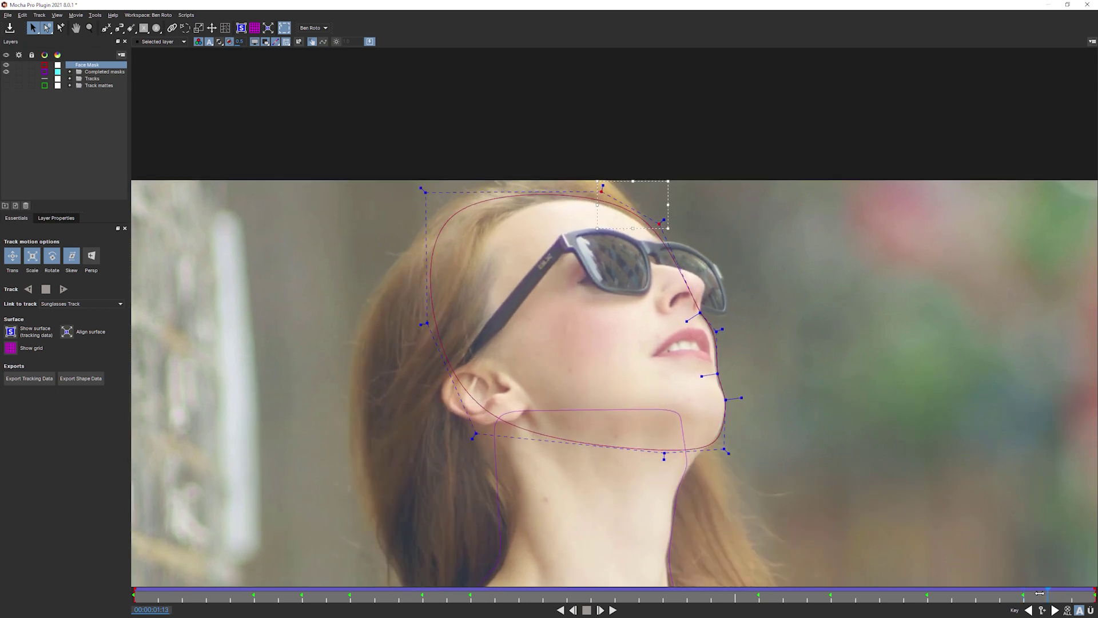
left_click(1021, 595)
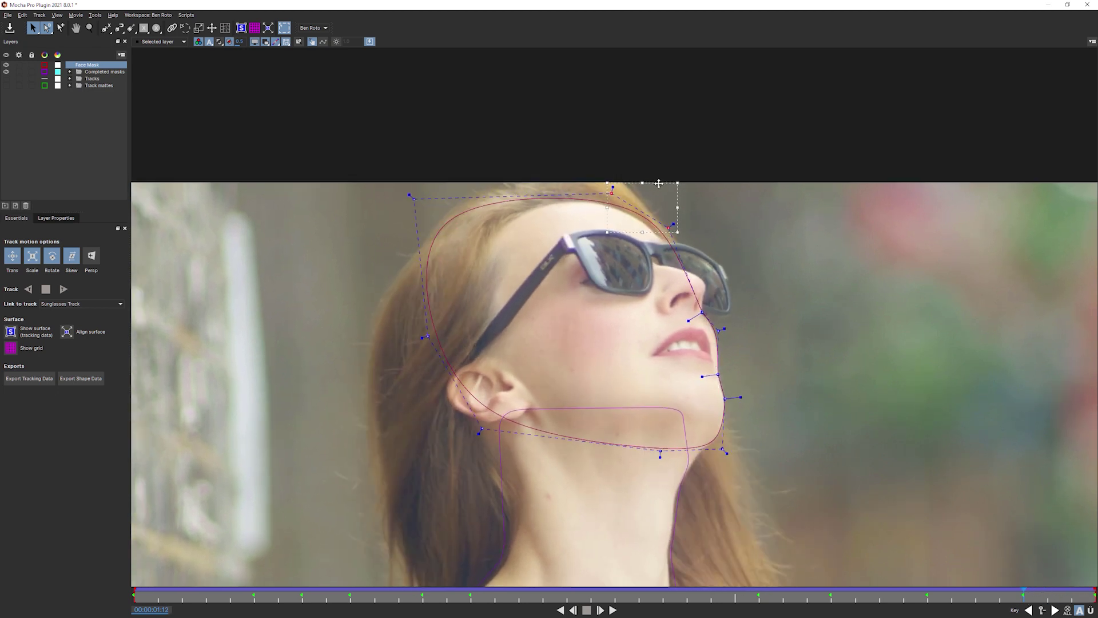
left_click_drag(658, 183, 655, 185)
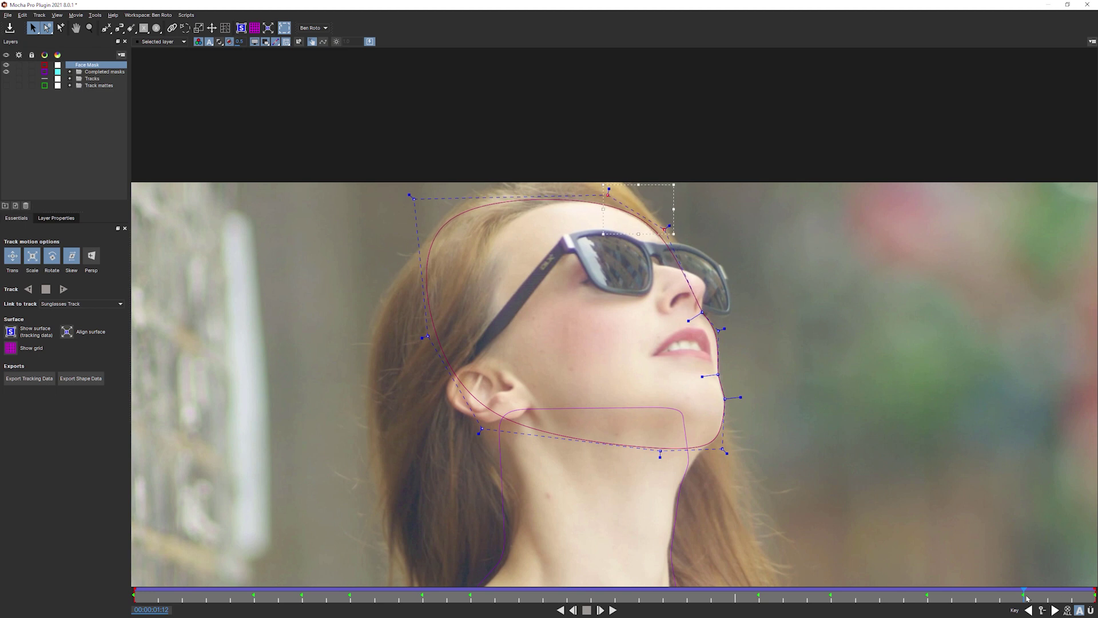
Zoom the viewer to fit the full frame for checking the Face Mask across the shot
left_click_drag(1027, 598, 338, 549)
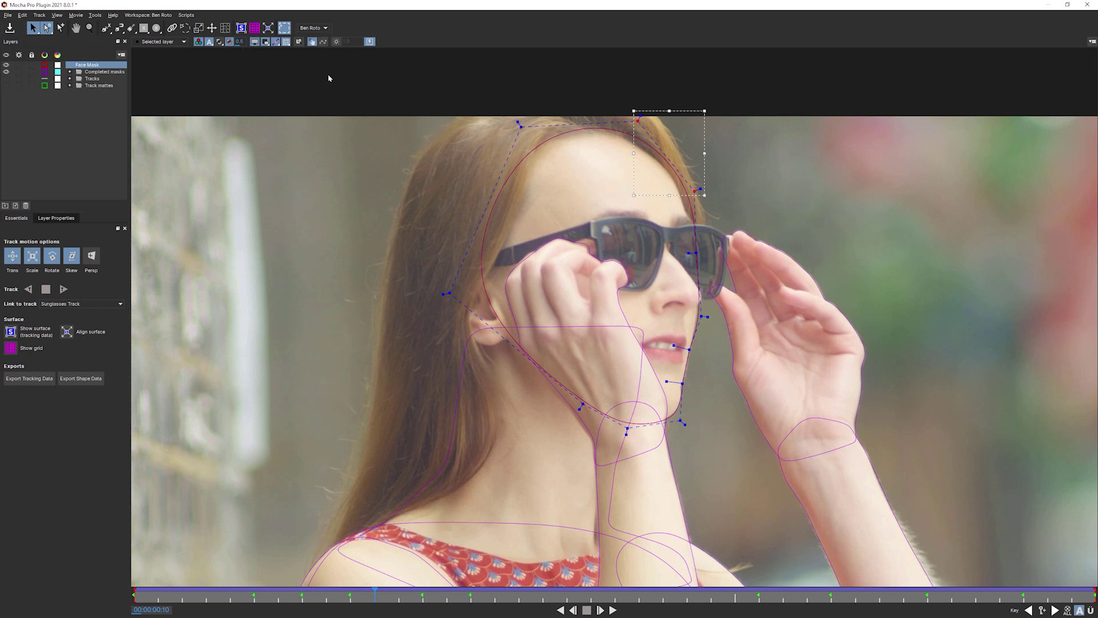
left_click_drag(674, 596, 711, 597)
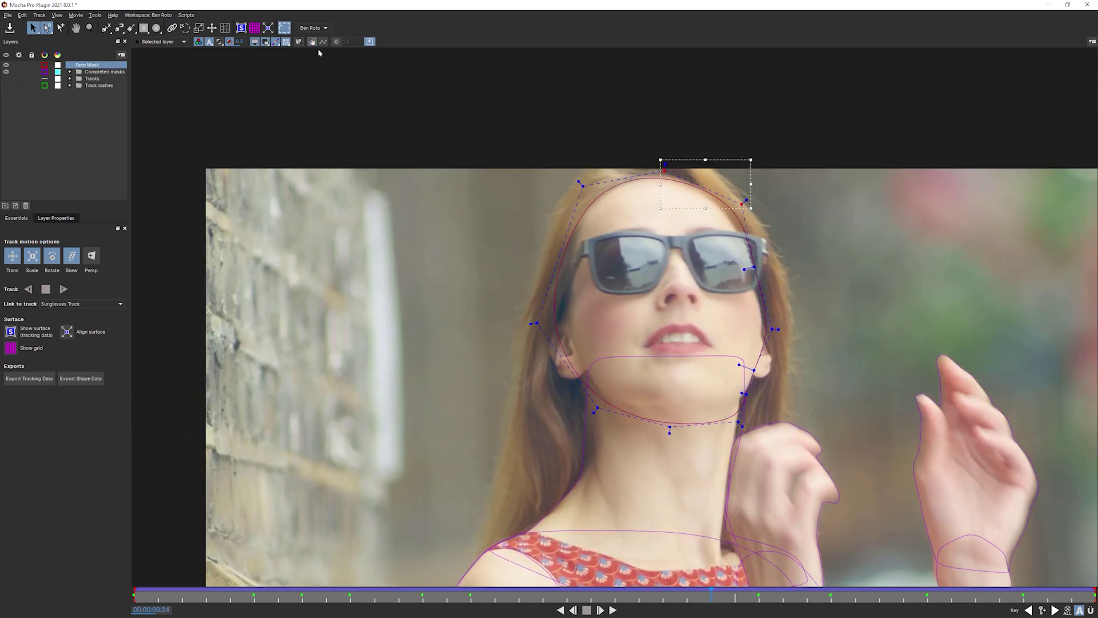
left_click(95, 15)
mouse_move(56, 15)
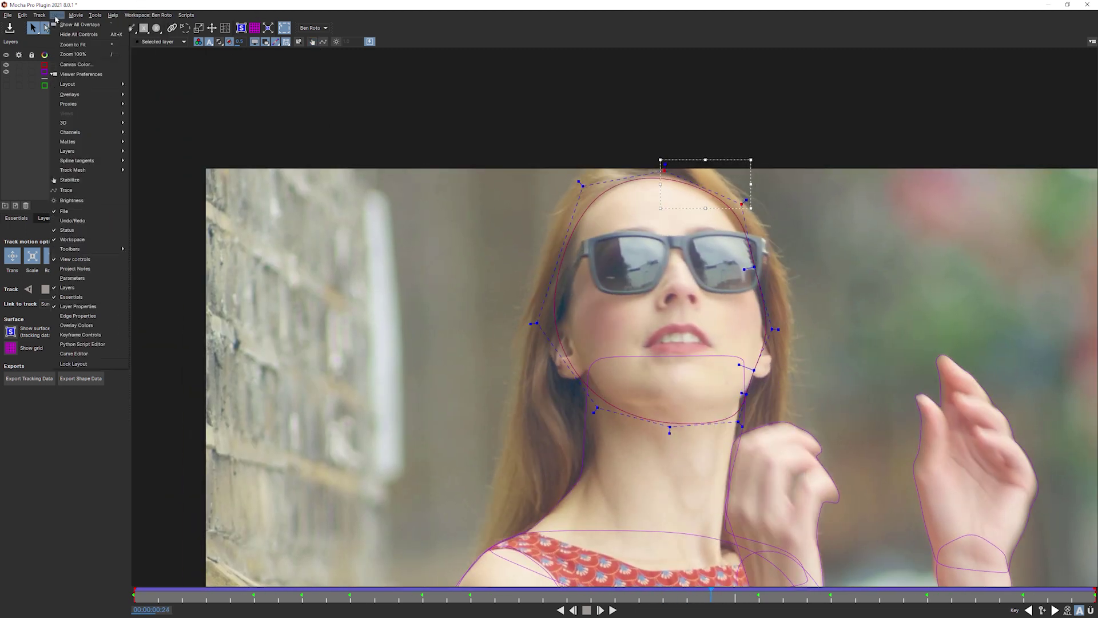
left_click(98, 44)
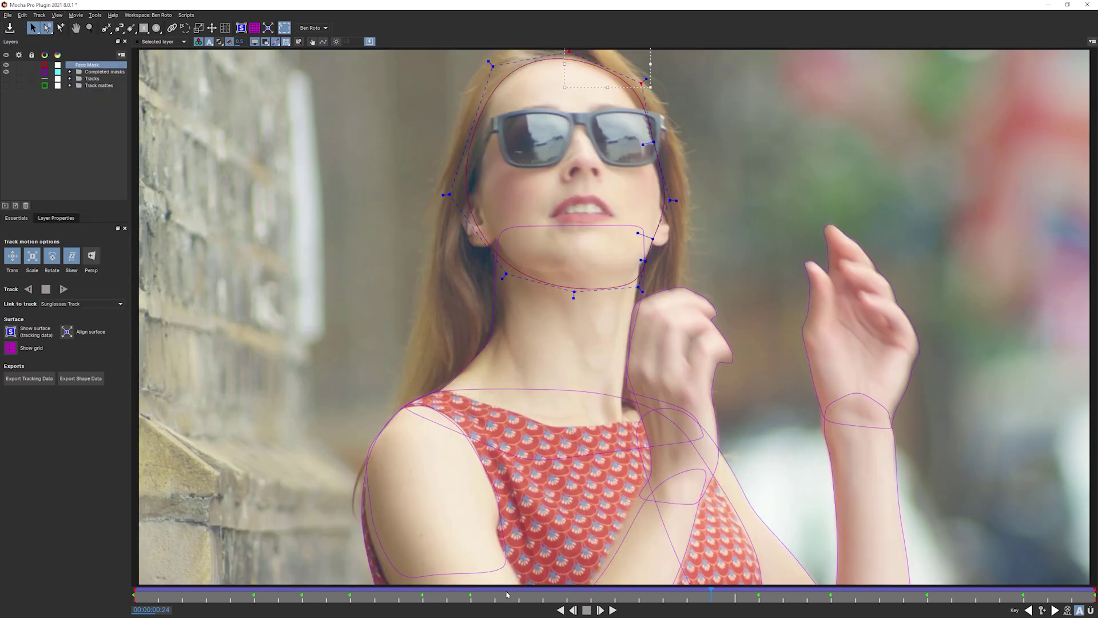
Scrub back and forth through the shot to check how the Face Mask follows the head between its keyframes
left_click_drag(506, 595, 326, 595)
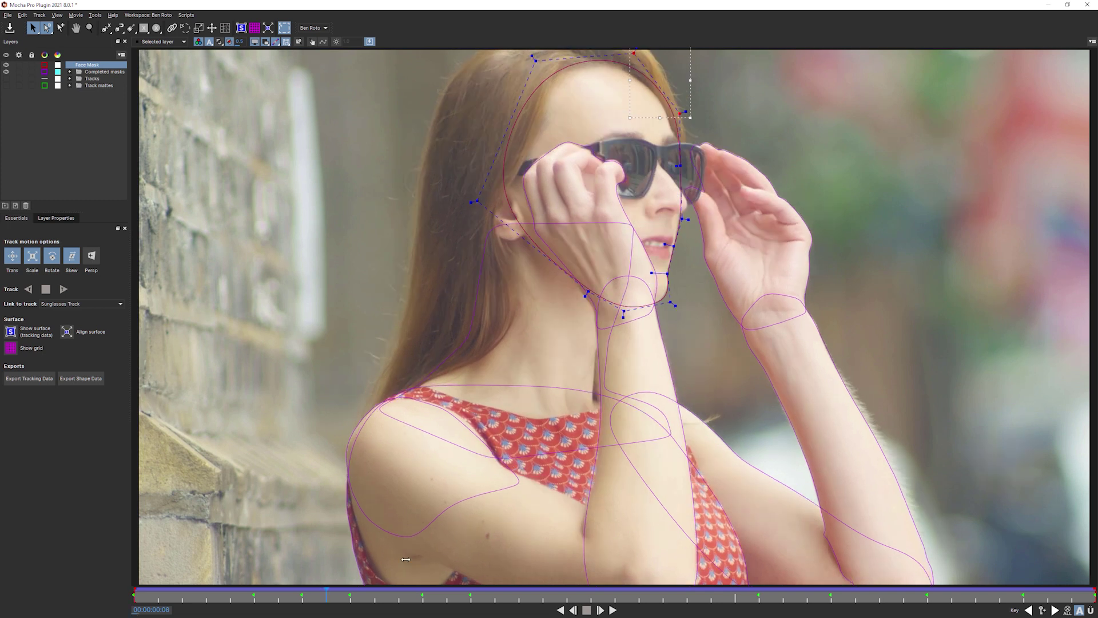
left_click_drag(405, 559, 871, 481)
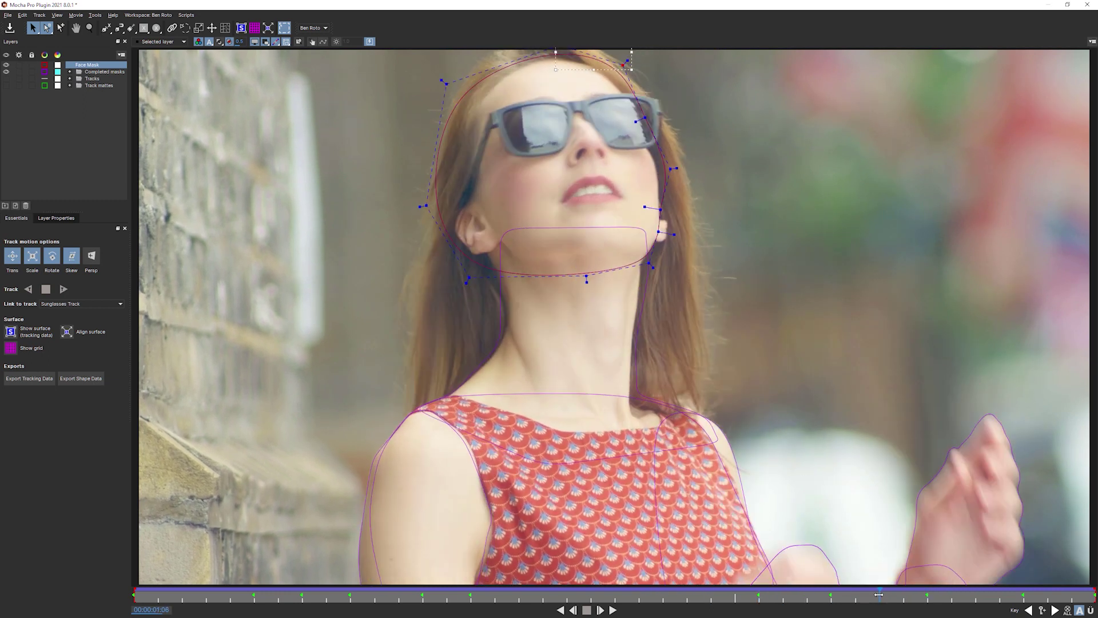
left_click_drag(880, 594, 933, 522)
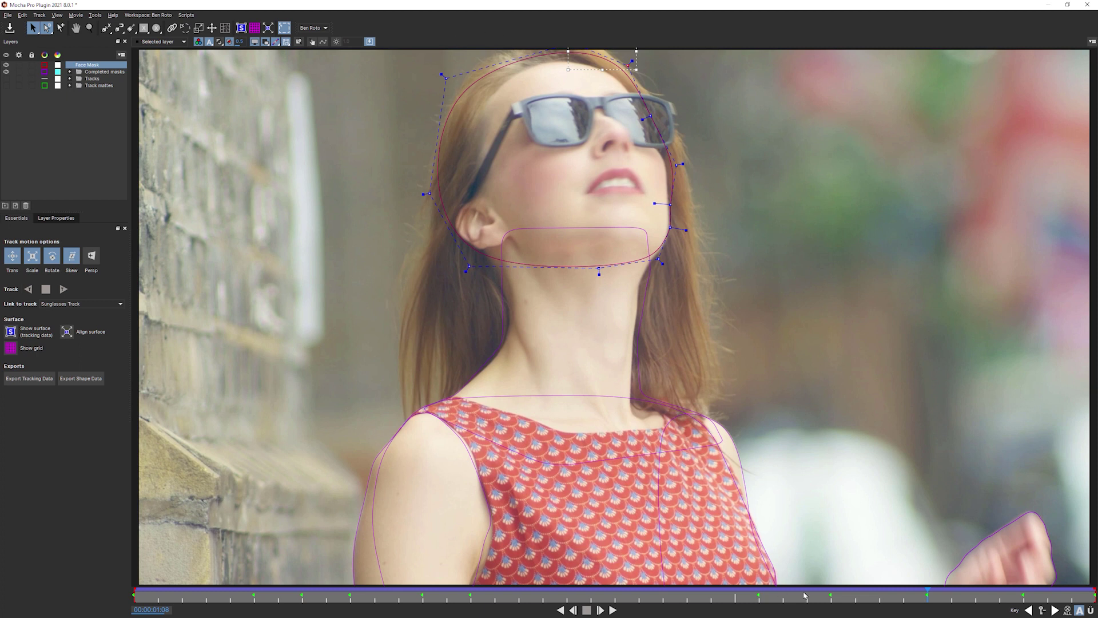
left_click_drag(918, 598, 230, 589)
left_click_drag(371, 584, 877, 561)
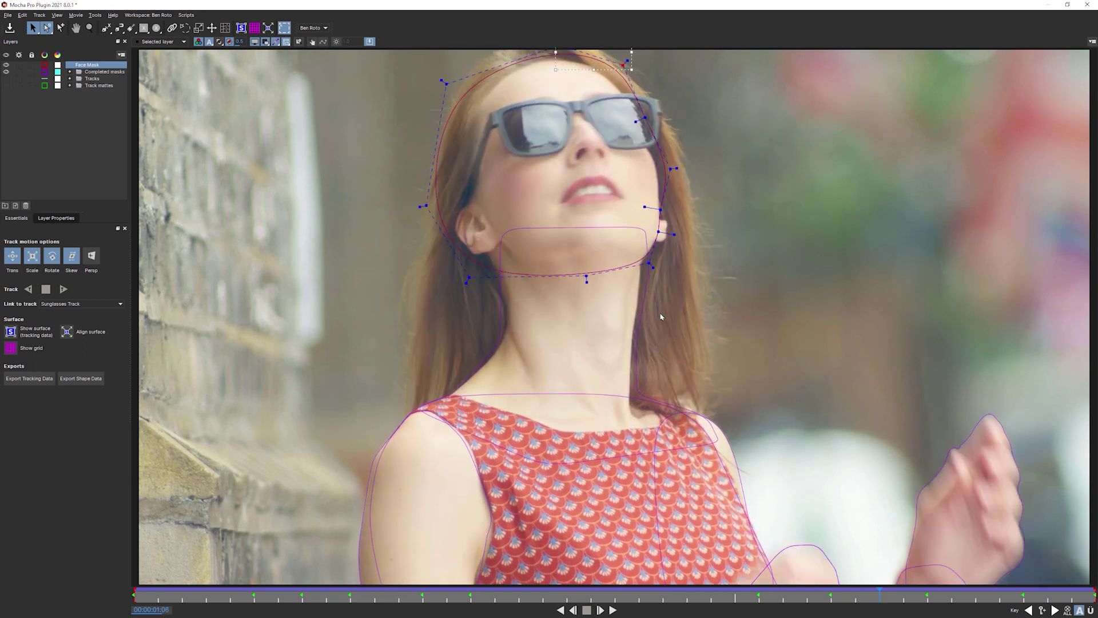
left_click_drag(548, 595, 302, 596)
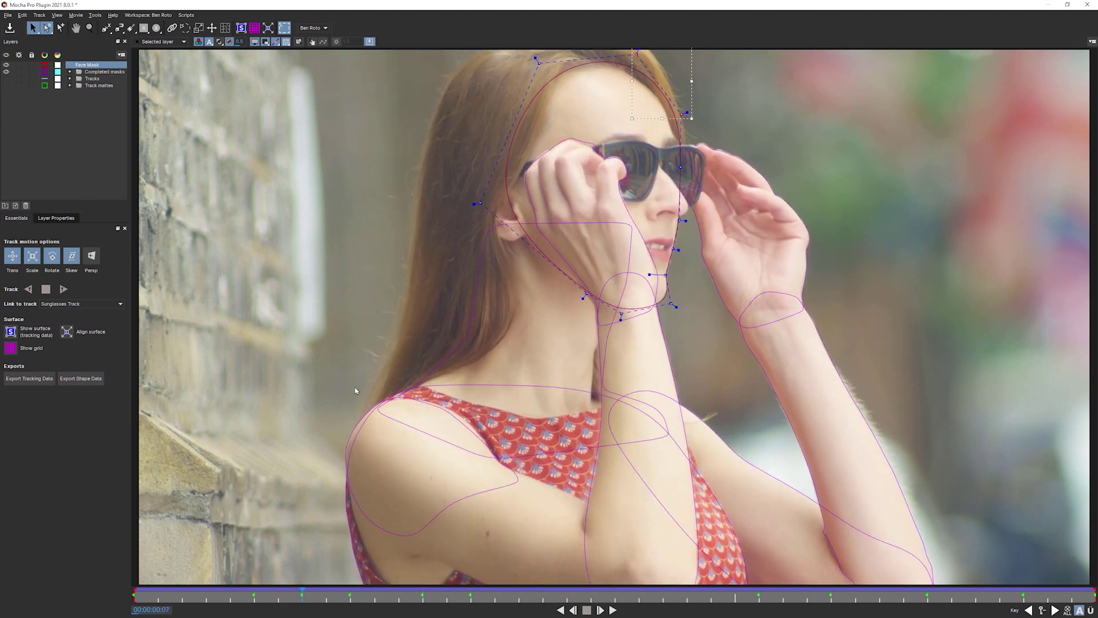
left_click_drag(246, 596, 861, 558)
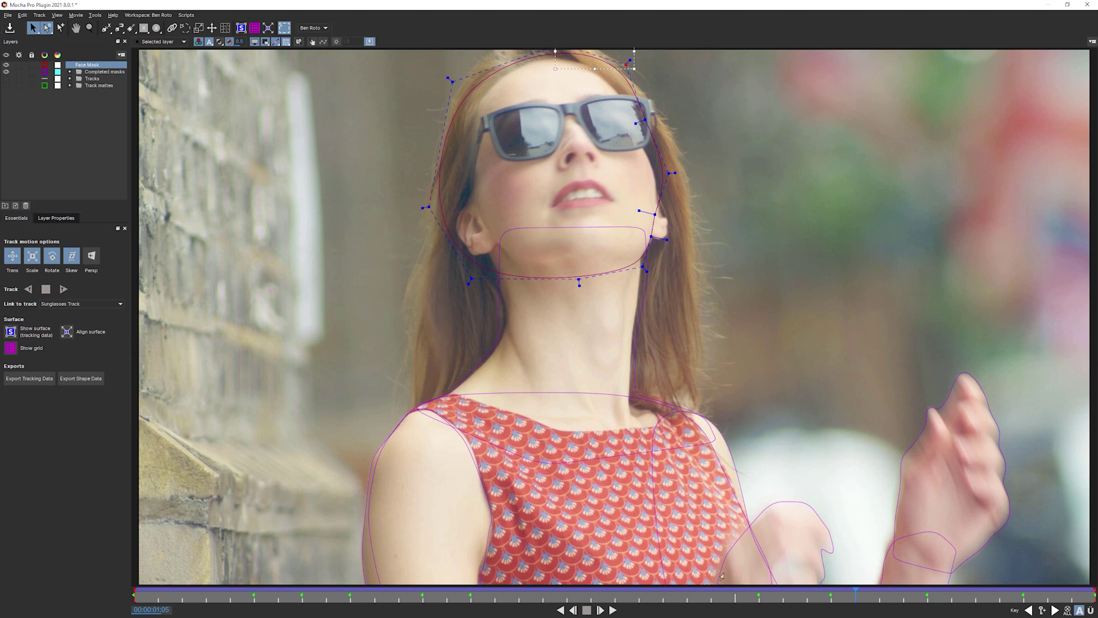
left_click_drag(855, 597, 919, 575)
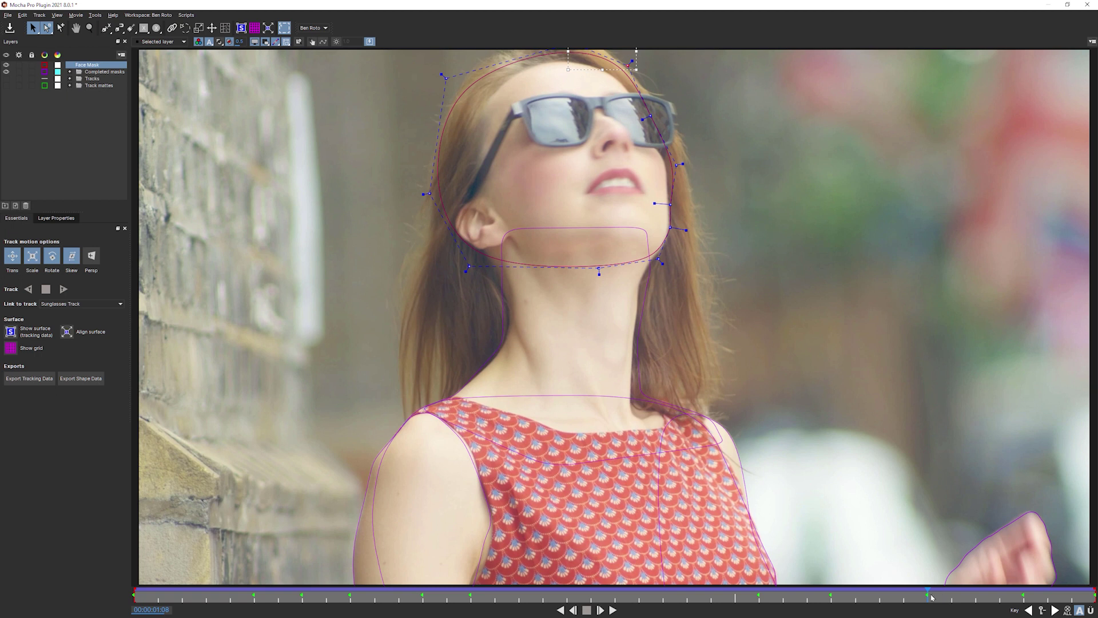
left_click_drag(906, 597, 807, 594)
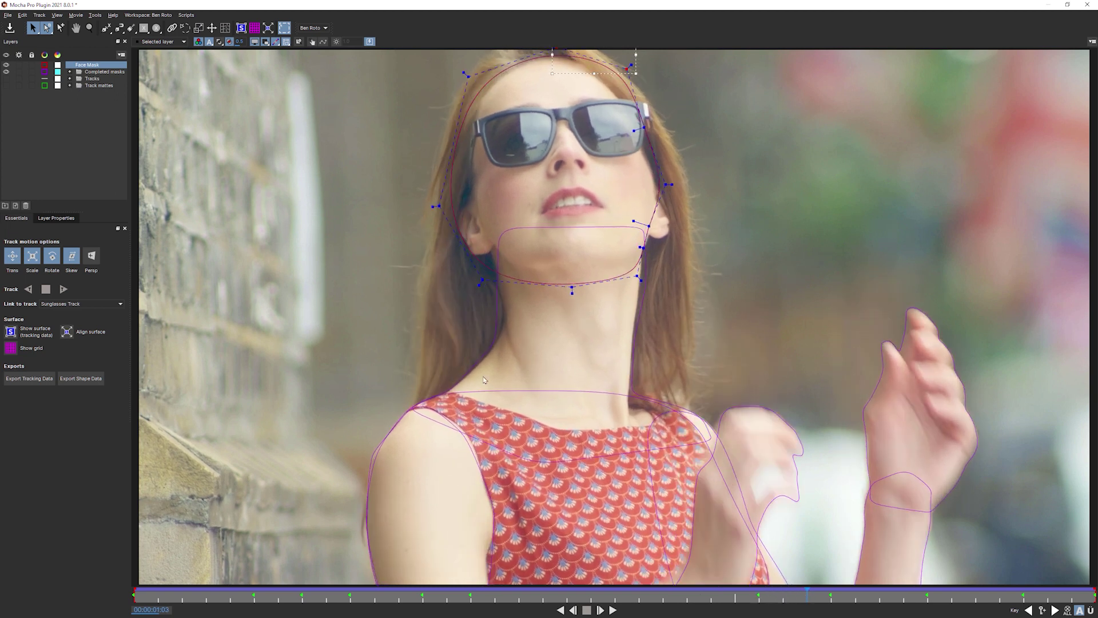
Move the Face Mask layer into the Completed masks group
left_click_drag(98, 67, 100, 72)
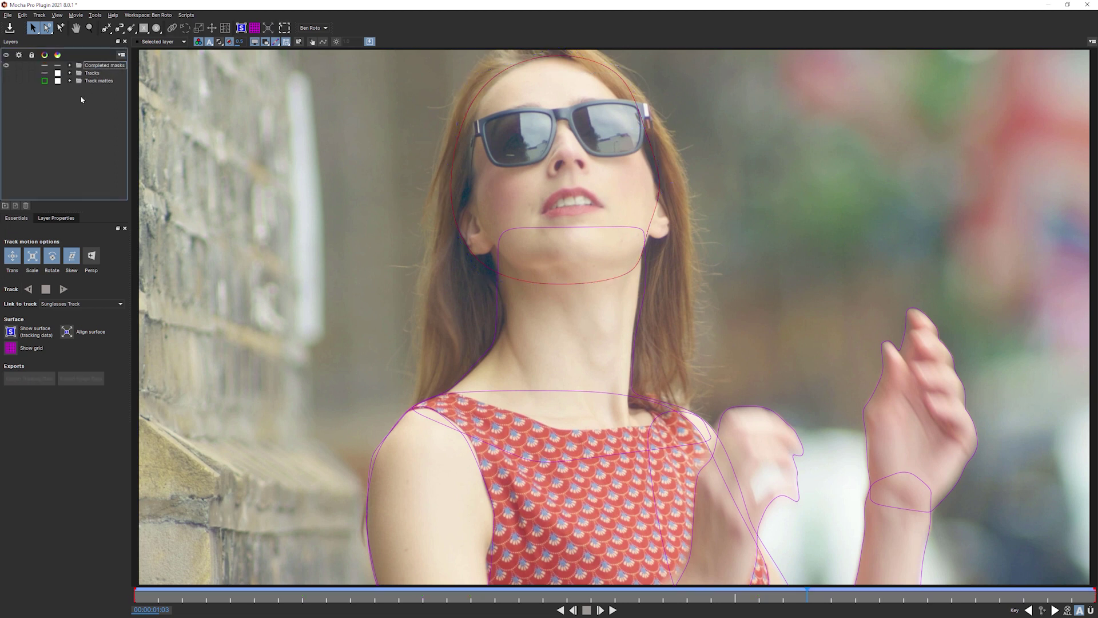
At 00:00:01:03, draw an X-spline around the camera-right side of her hair, from above the head past the shoulder and back up through the face
left_click_drag(595, 207, 572, 245)
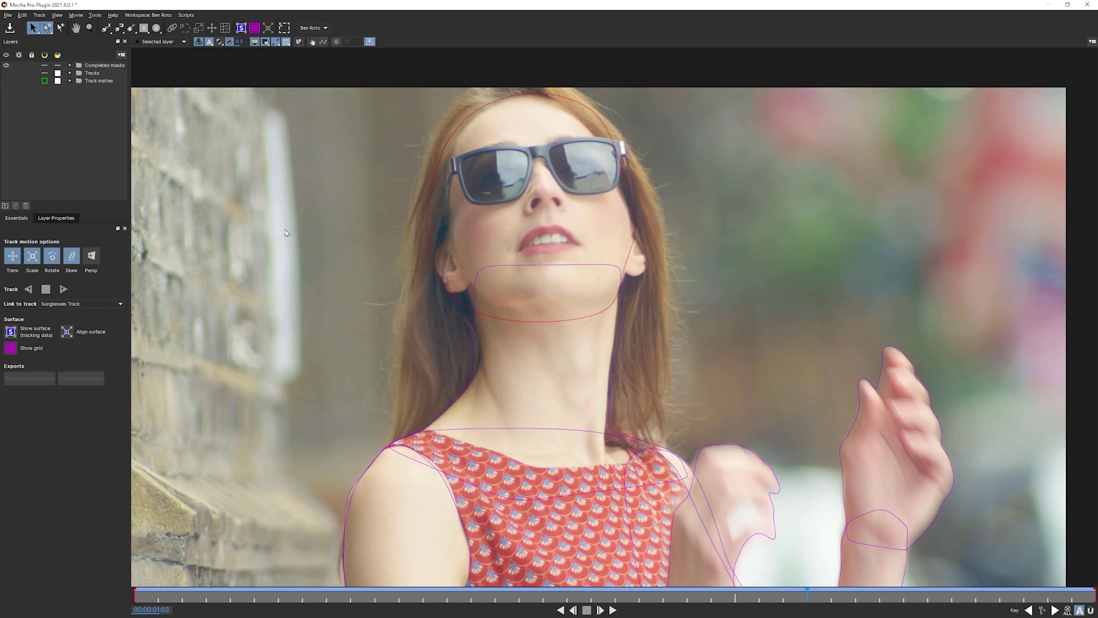
left_click(104, 28)
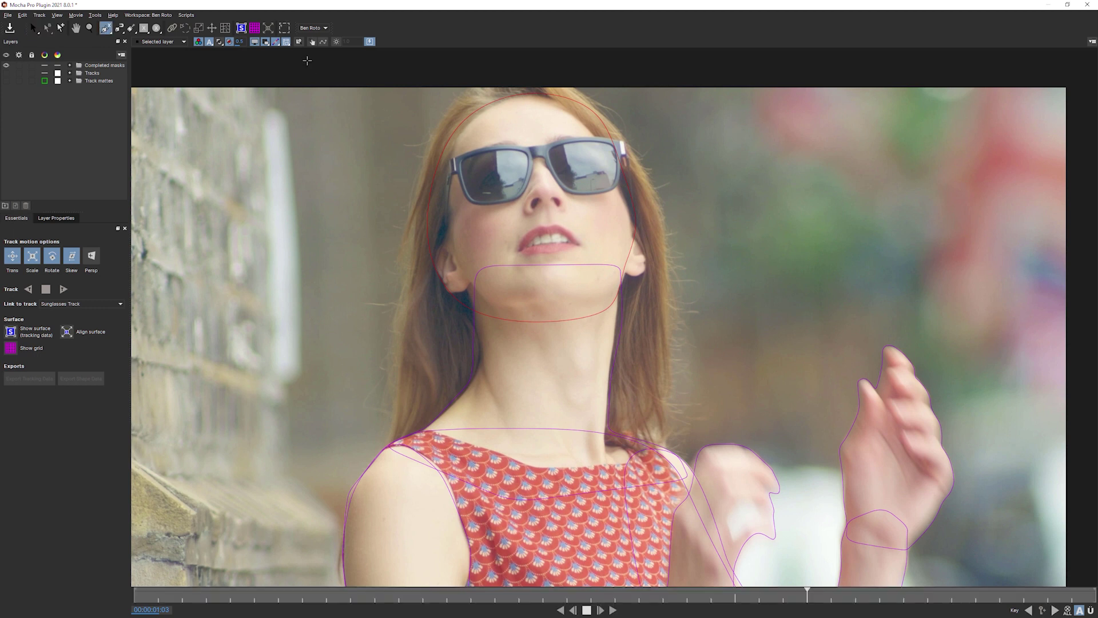
left_click(516, 69)
left_click(524, 67)
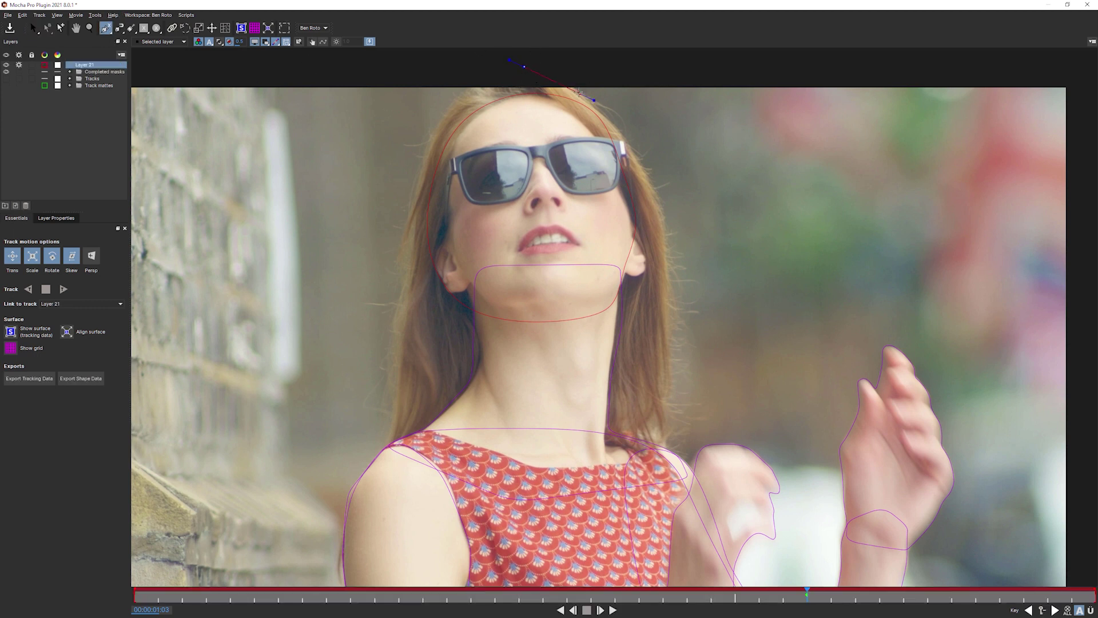
left_click_drag(624, 137, 685, 206)
left_click(660, 200)
left_click(670, 298)
left_click(671, 394)
left_click(663, 411)
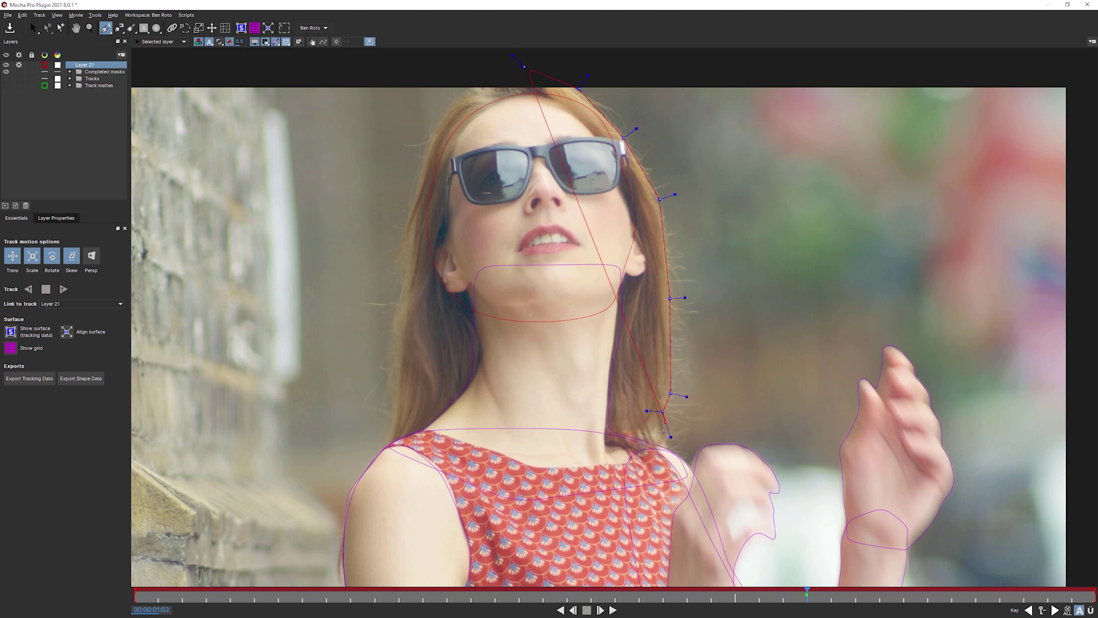
left_click(667, 440)
left_click(651, 482)
left_click(556, 464)
left_click(565, 407)
left_click(542, 183)
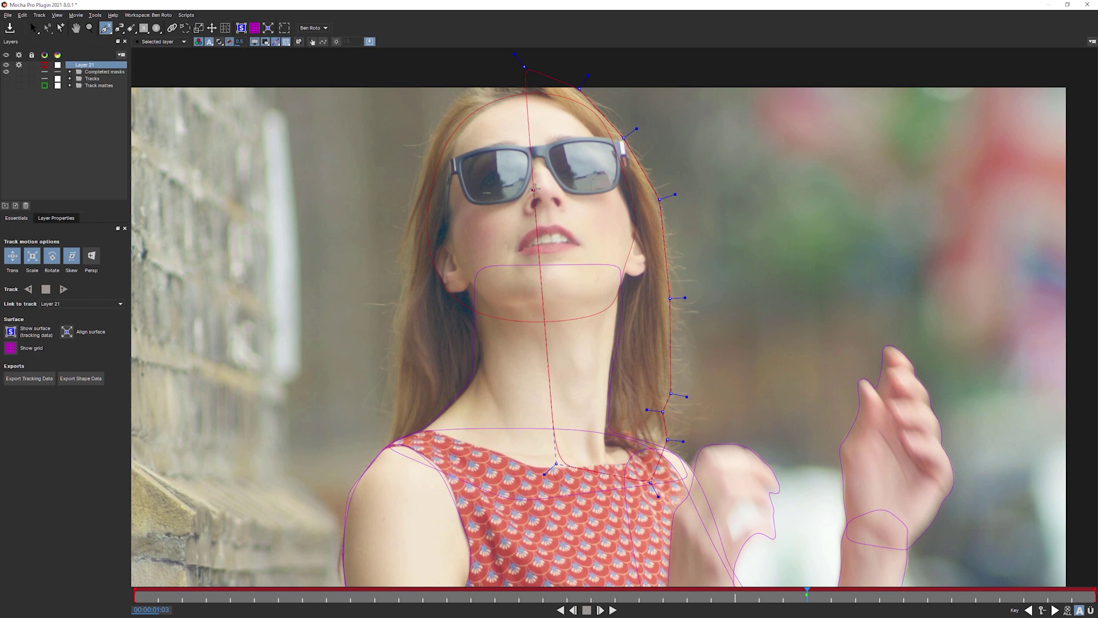
right_click(588, 80)
Adjust the new hair spline's outer points to the hair edge and move its top point farther above the frame
left_click_drag(660, 199, 663, 198)
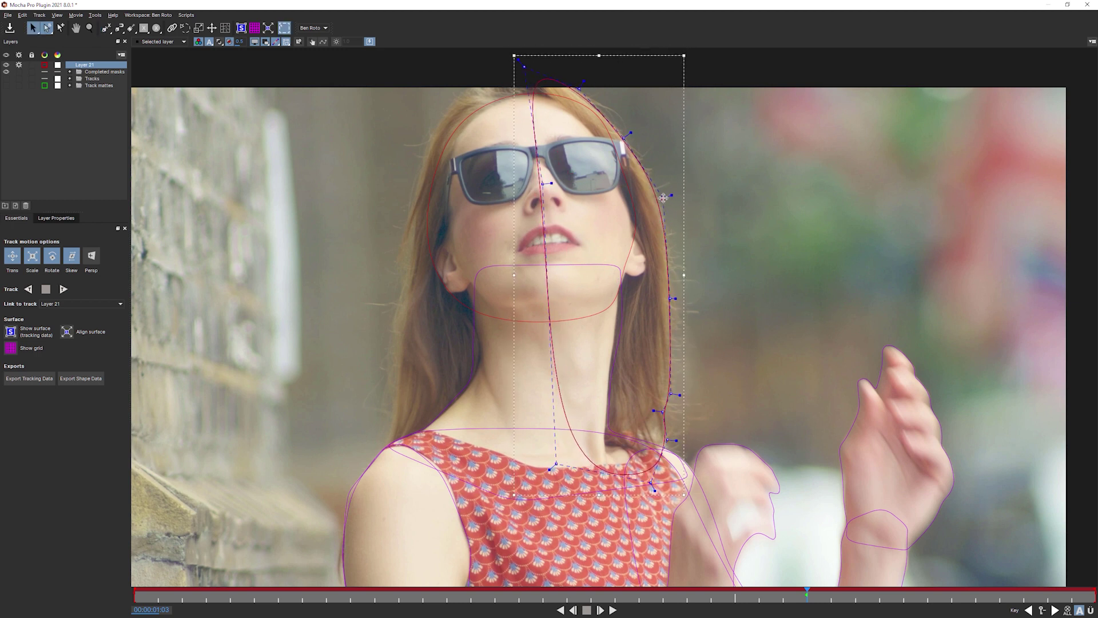
left_click_drag(524, 67, 502, 48)
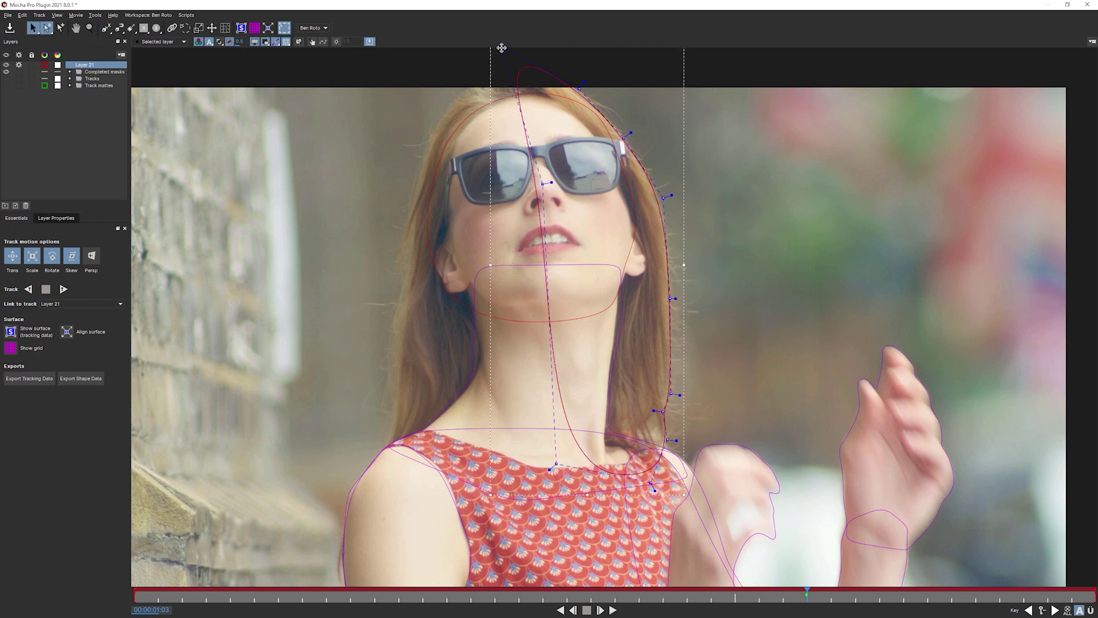
left_click(581, 87)
left_click(669, 442)
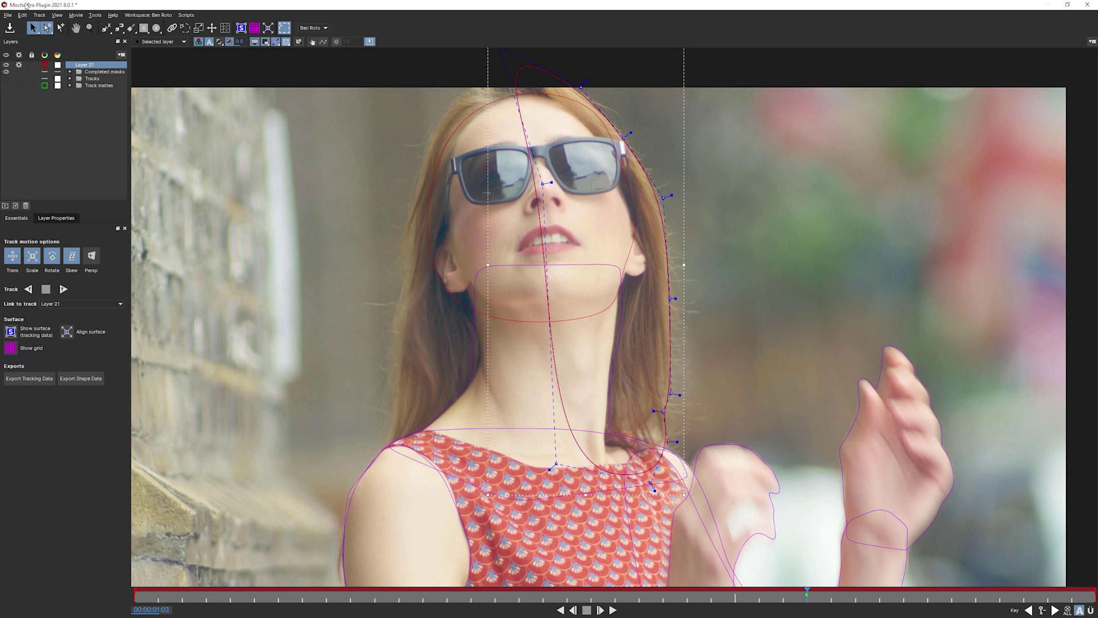
Rename the new hair layer as Hair R Mask
double_click(114, 66)
type("Hair R")
key("Return")
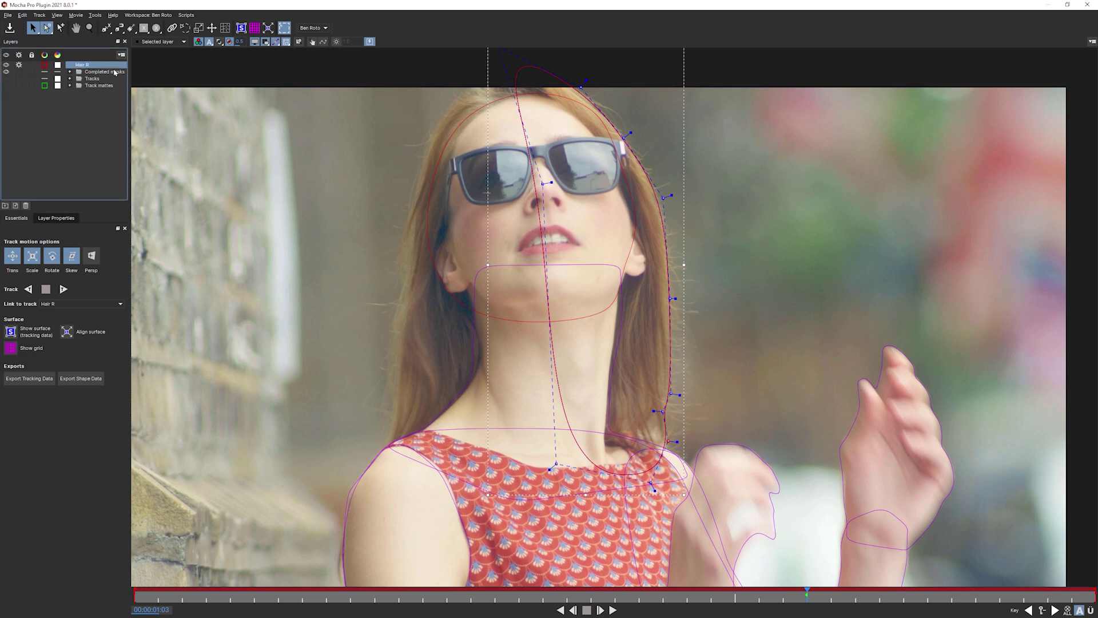
double_click(100, 65)
type("Mask")
key("Return")
Link the Hair R Mask layer to the Sunglasses Track
left_click(57, 303)
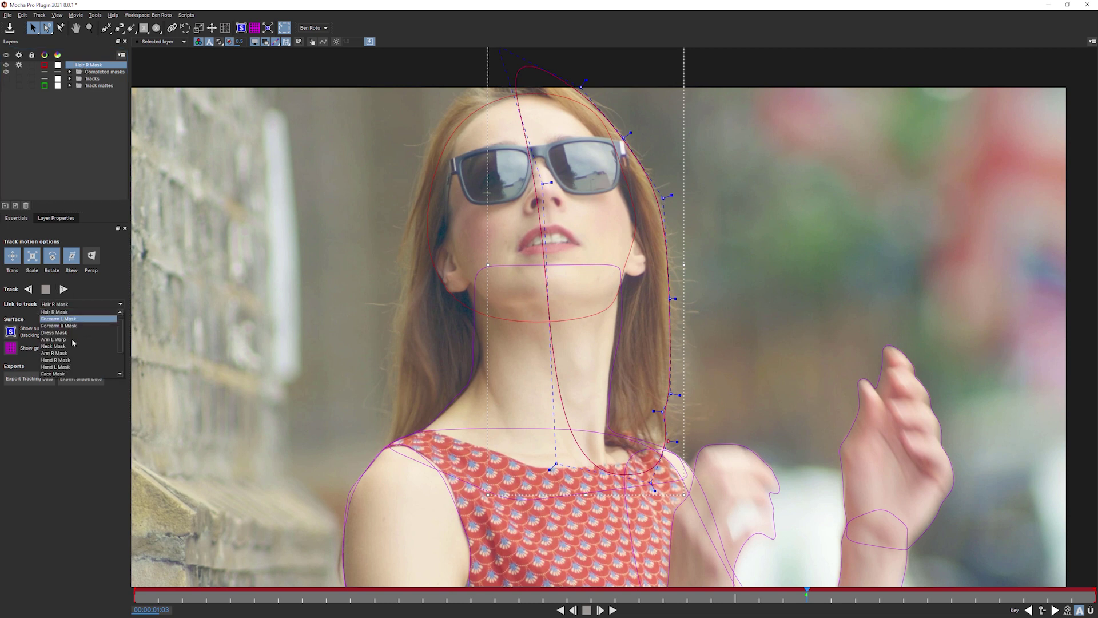
scroll(118, 358, "down", 2)
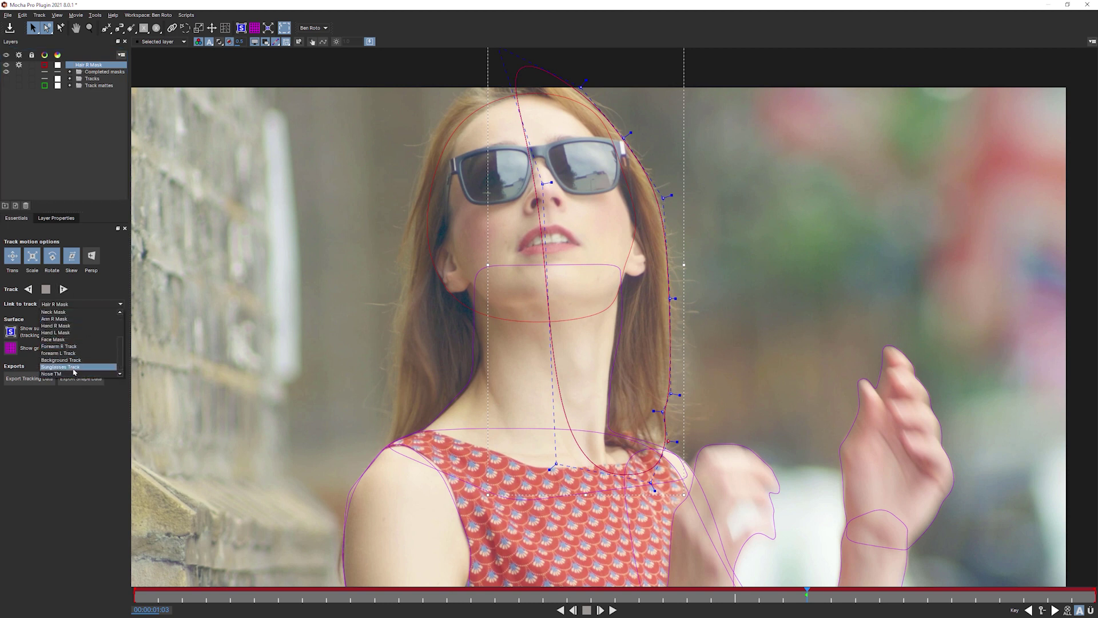
left_click(88, 366)
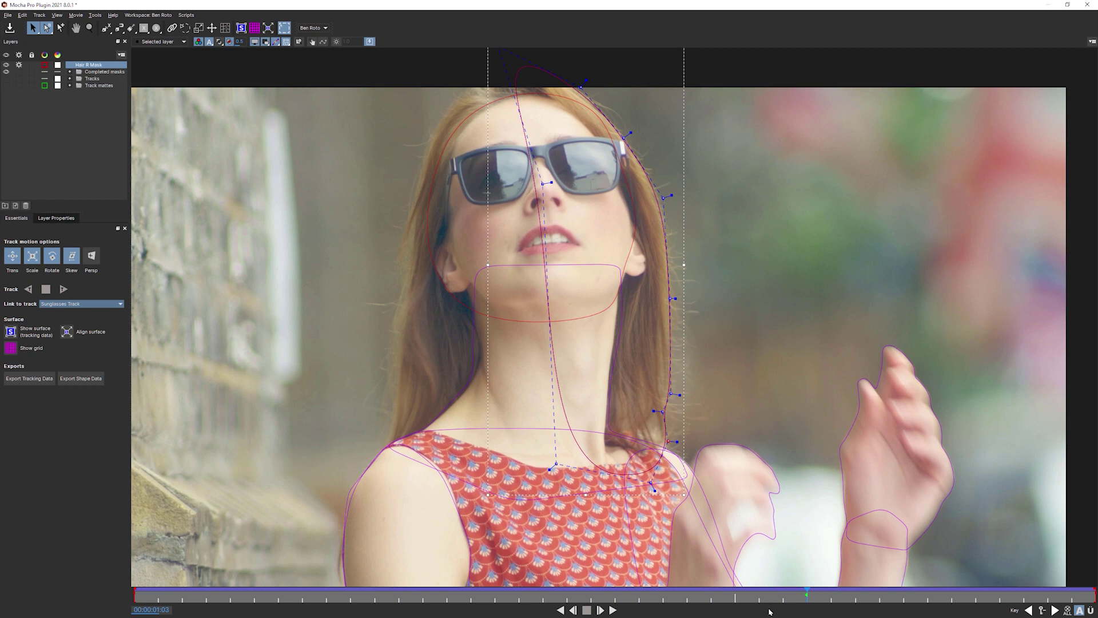
At 00:00:01:10, transform the whole Hair R Mask so its upper and lower ends shift inward onto the hair
left_click_drag(806, 596, 942, 581)
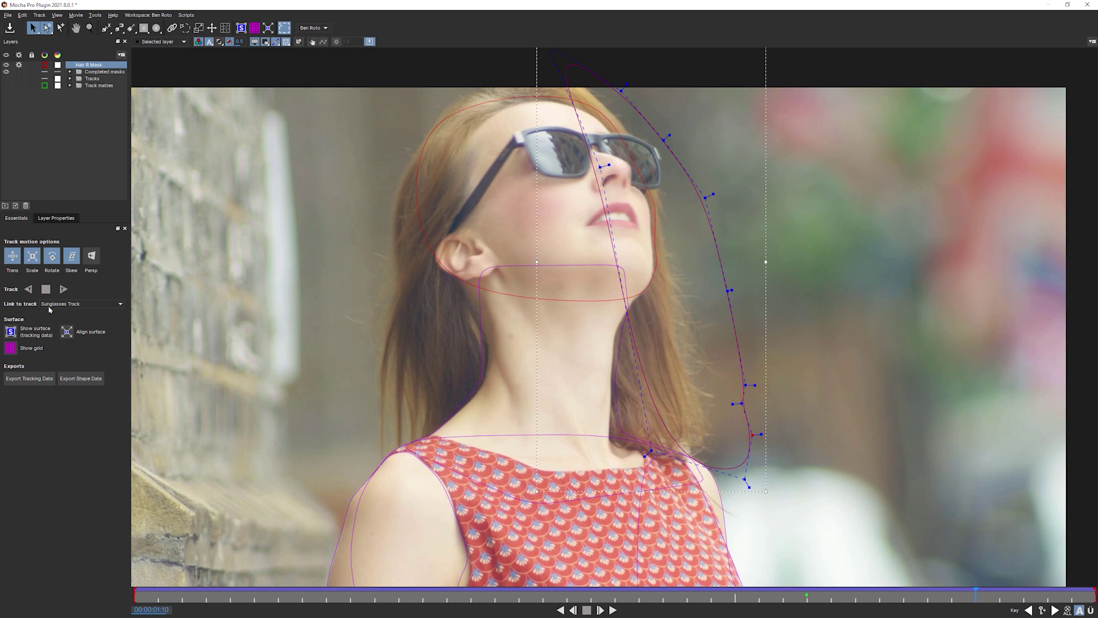
key("x")
left_click_drag(838, 198, 830, 245)
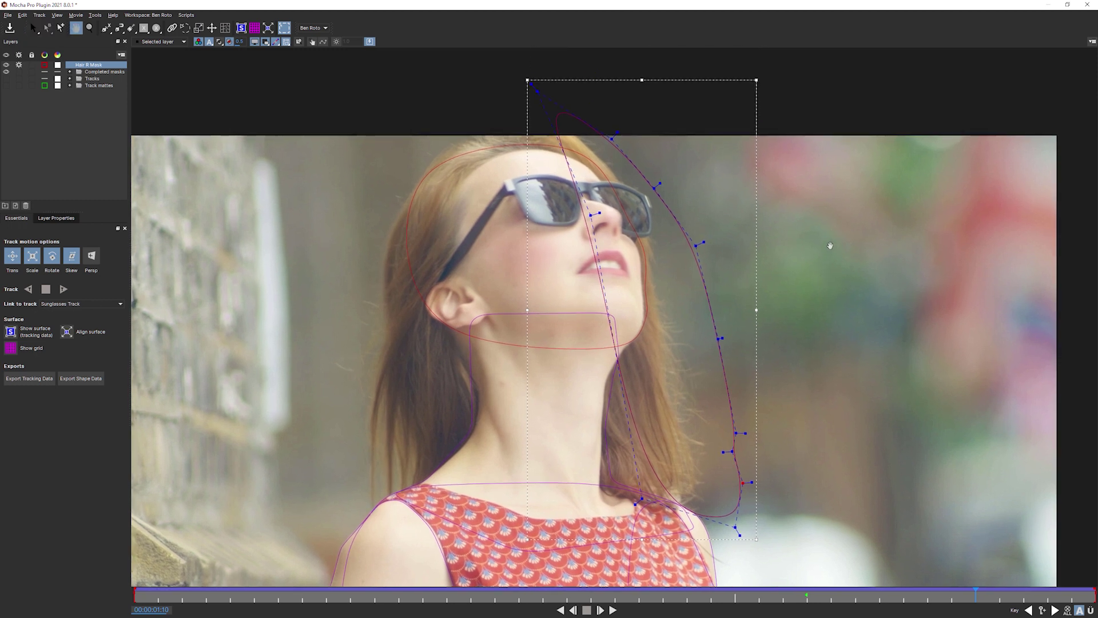
key("s")
mouse_move(642, 80)
left_mouse_down()
mouse_move(621, 86)
mouse_move(630, 86)
left_mouse_up()
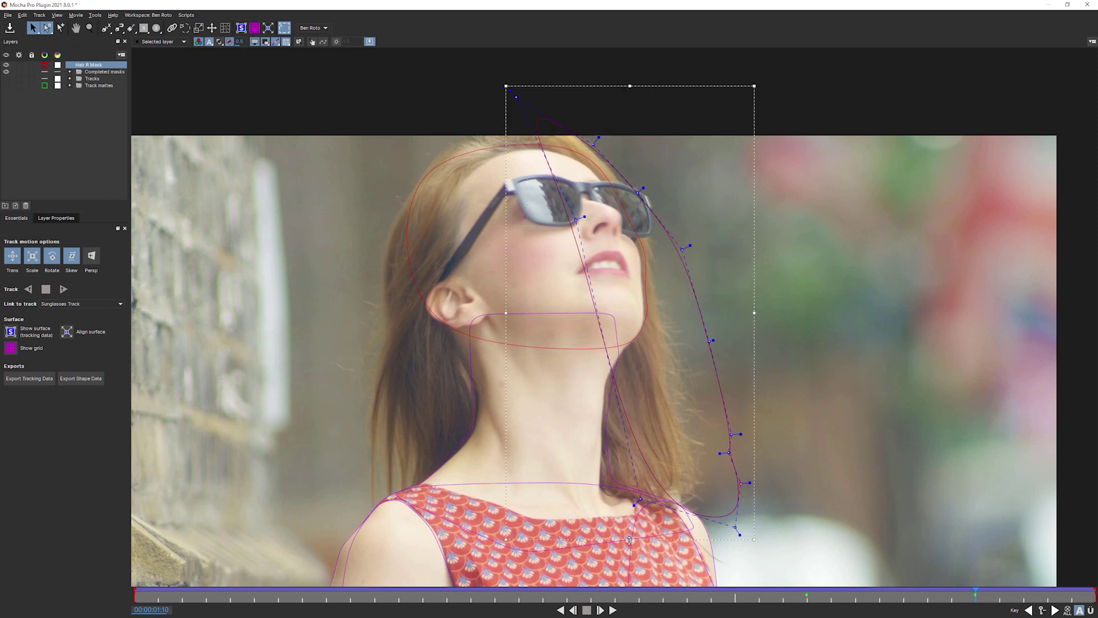
left_click_drag(630, 540, 609, 530)
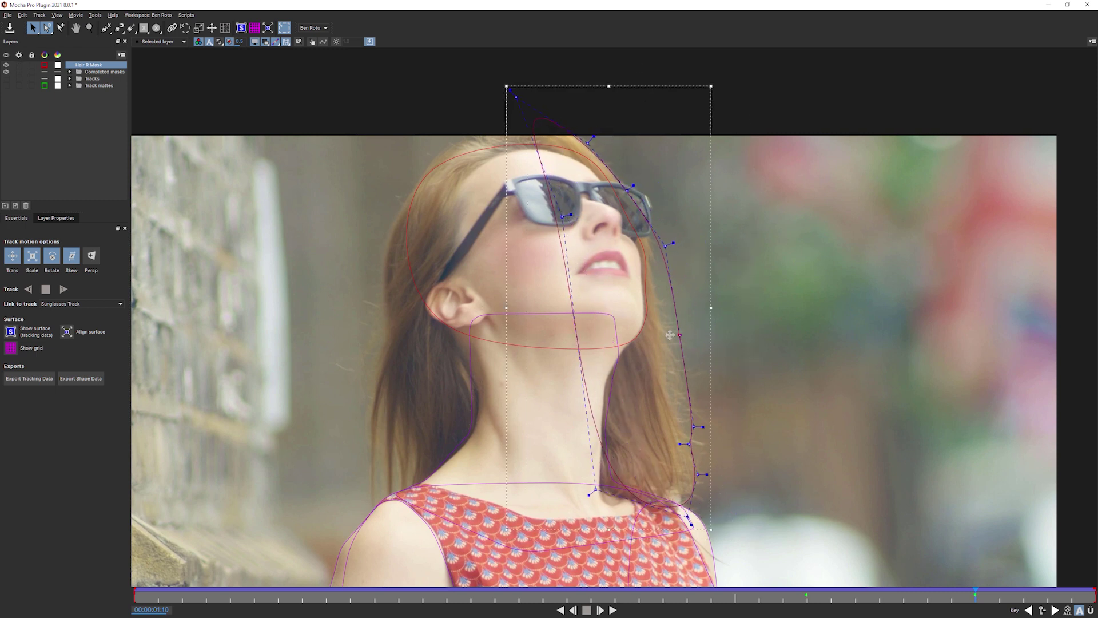
Pull the Hair R Mask's outer side points inward along the hair edge and nudge its top point at 00:00:01:10
left_click_drag(679, 335, 660, 333)
left_click_drag(695, 426, 658, 391)
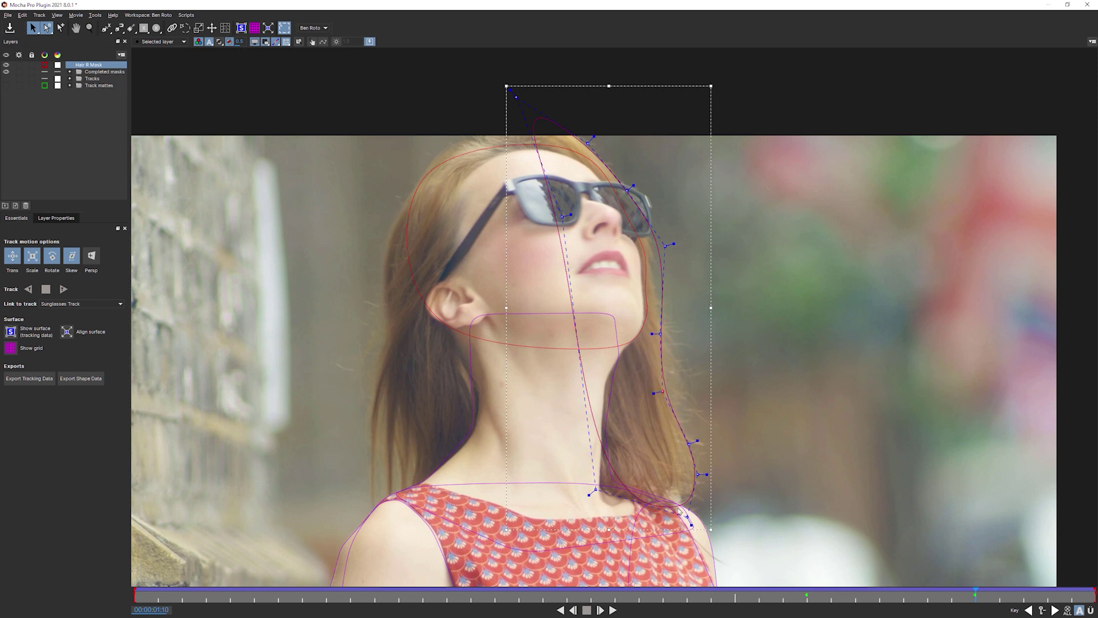
left_click_drag(665, 246, 655, 244)
left_click(659, 332)
left_click_drag(656, 330, 654, 331)
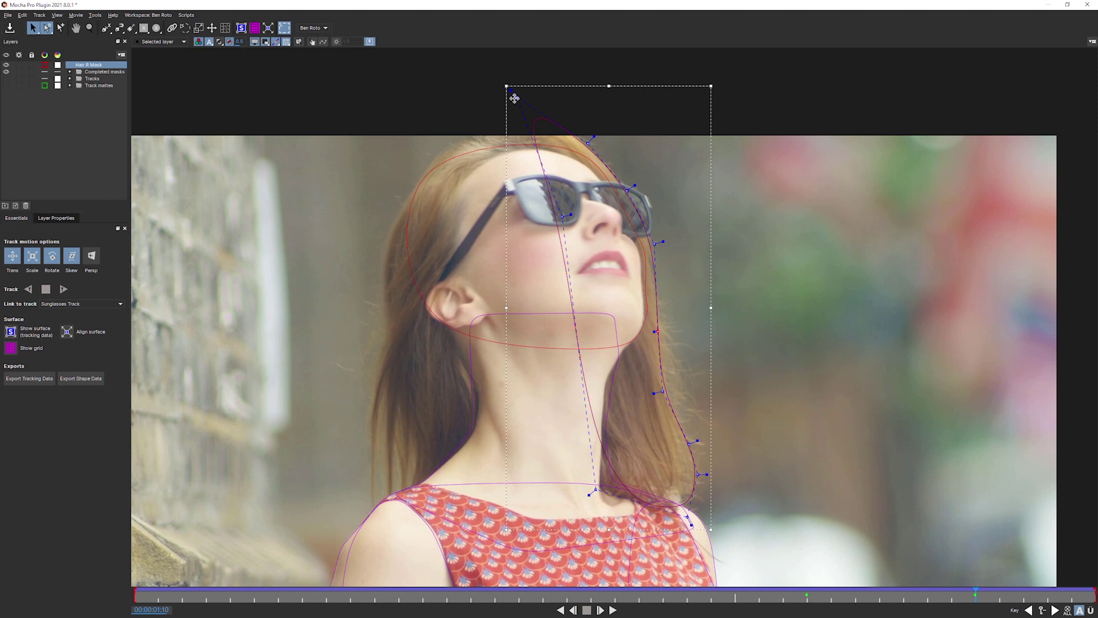
left_click_drag(514, 98, 515, 96)
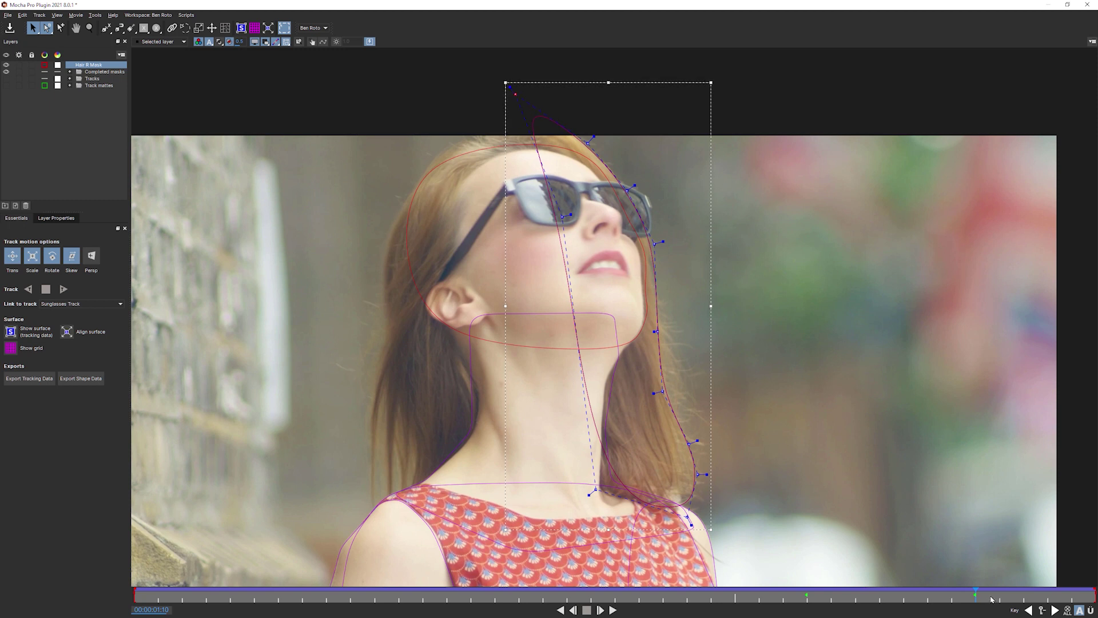
At 00:00:01:05, move the lower Hair R Mask points outward together and nudge the upper side point to match the hair edge
left_click_drag(958, 598, 858, 593)
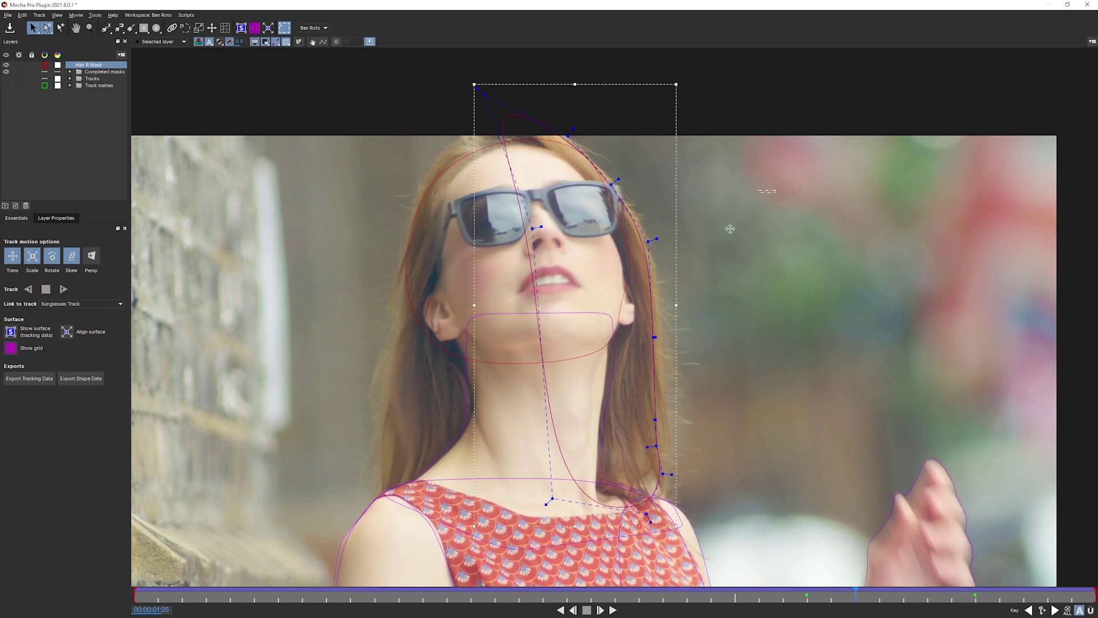
left_click_drag(776, 191, 659, 282)
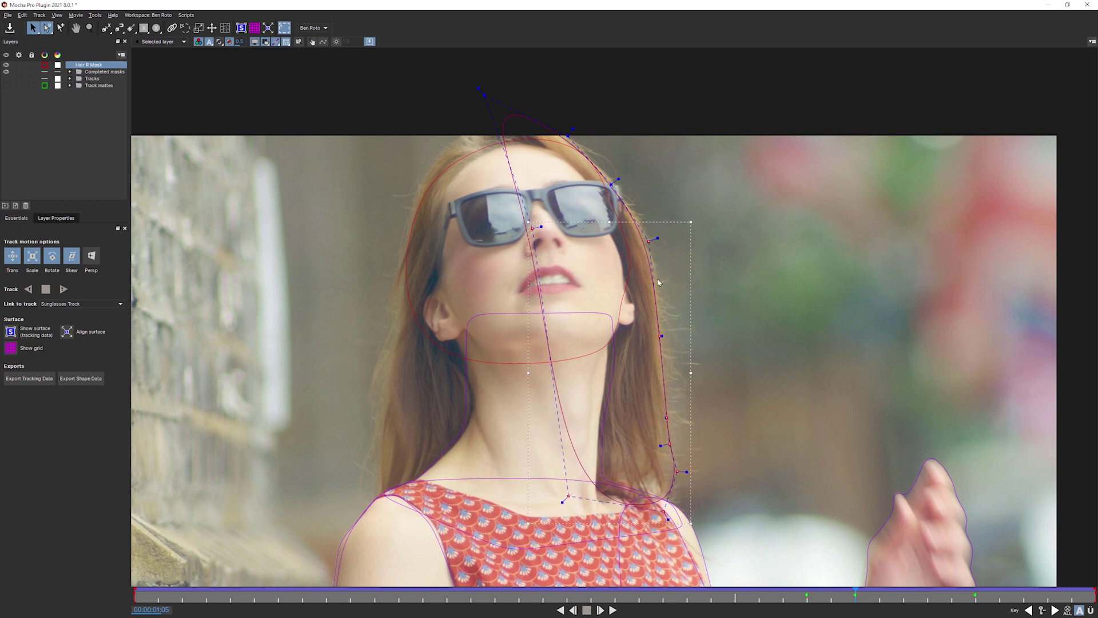
left_click(677, 329)
left_click_drag(657, 236, 660, 233)
At 00:00:01:15, move the whole Hair R Mask back toward the head to cover the hair
left_click_drag(849, 600, 1095, 580)
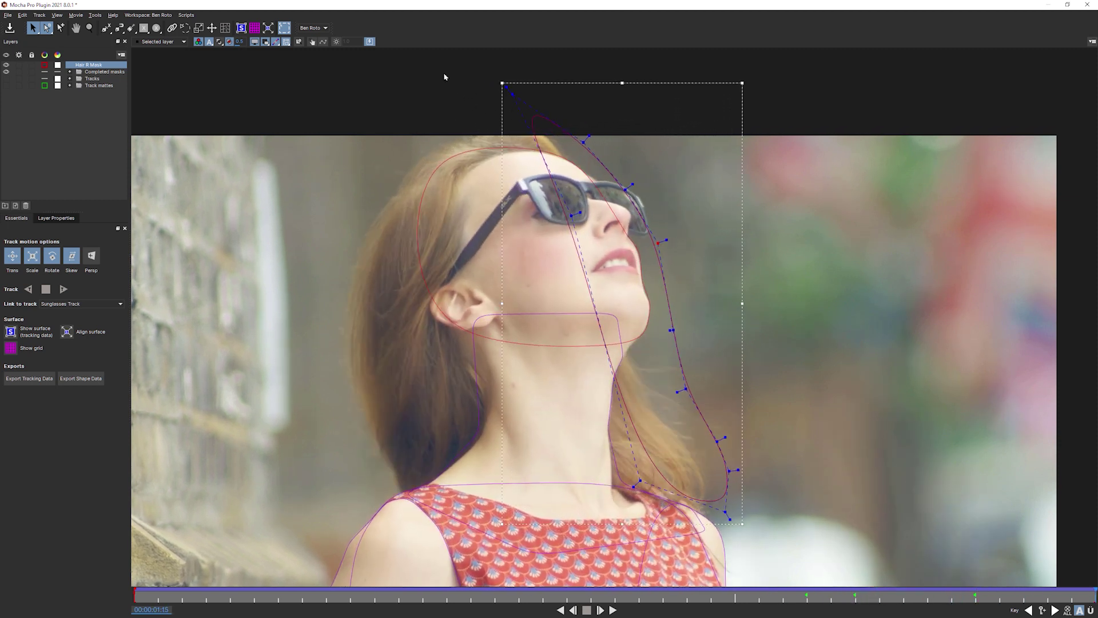
left_click_drag(429, 55, 902, 350)
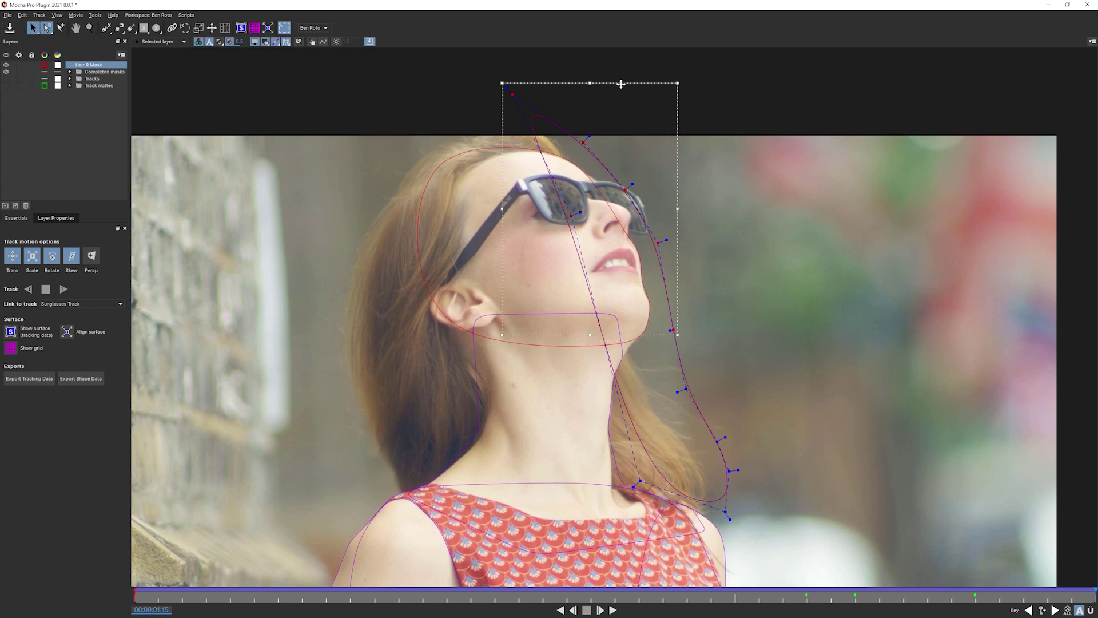
left_click(735, 236)
left_click_drag(743, 230, 715, 227)
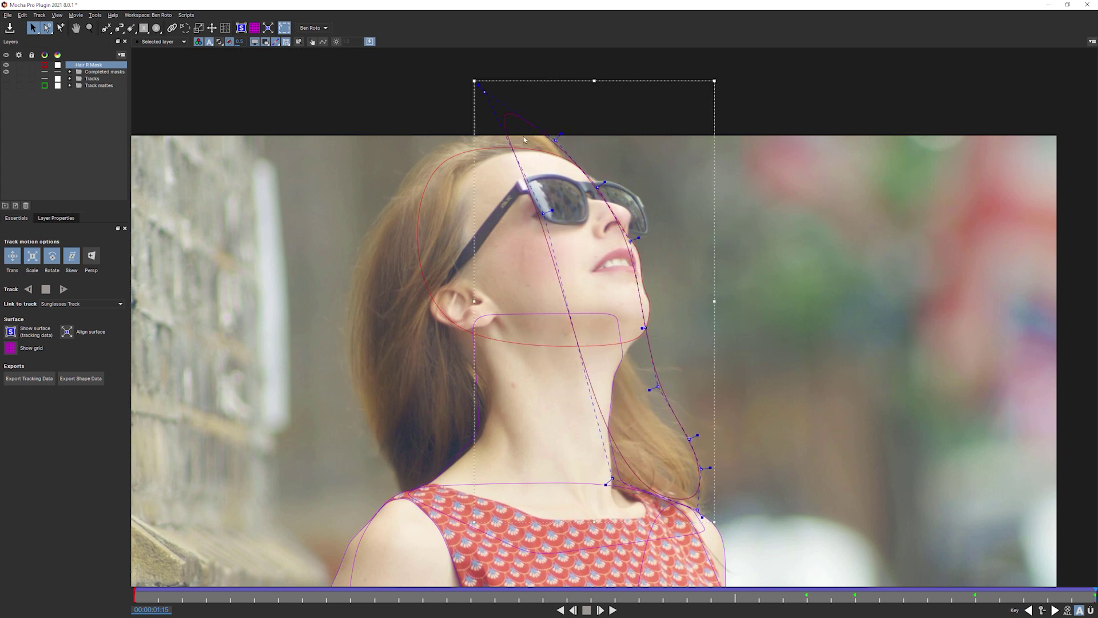
Shift the upper Hair R Mask points in toward the face and reposition the lower group around the hair ends at 00:00:01:15
left_click_drag(393, 55, 780, 324)
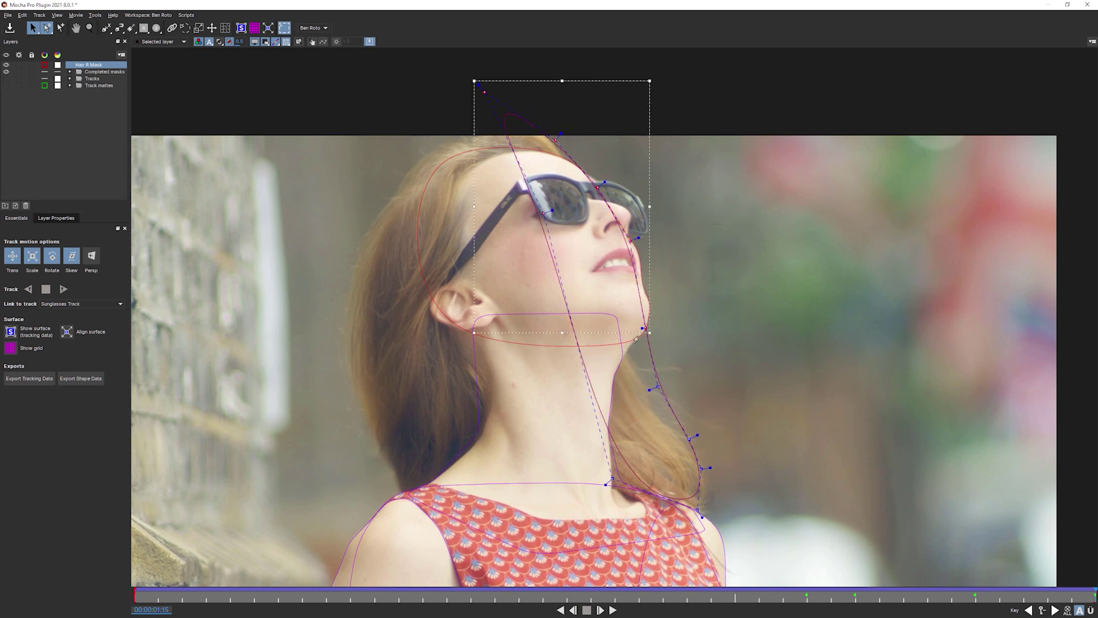
left_click_drag(558, 332, 544, 334)
left_click_drag(761, 518, 649, 323)
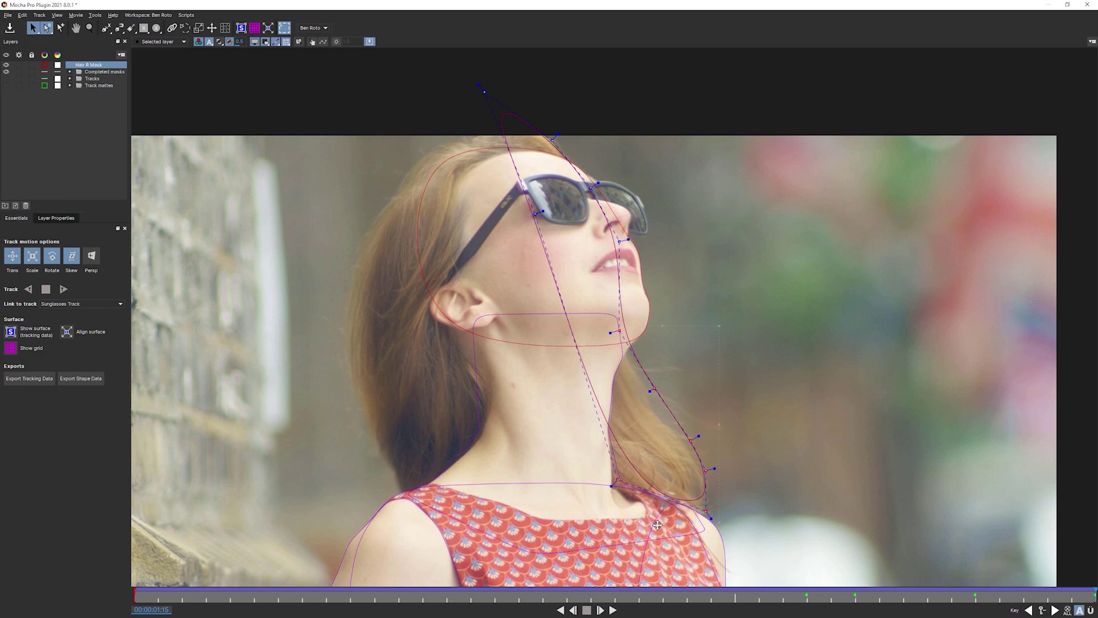
mouse_move(657, 525)
left_mouse_down()
mouse_move(655, 514)
mouse_move(659, 527)
left_mouse_up()
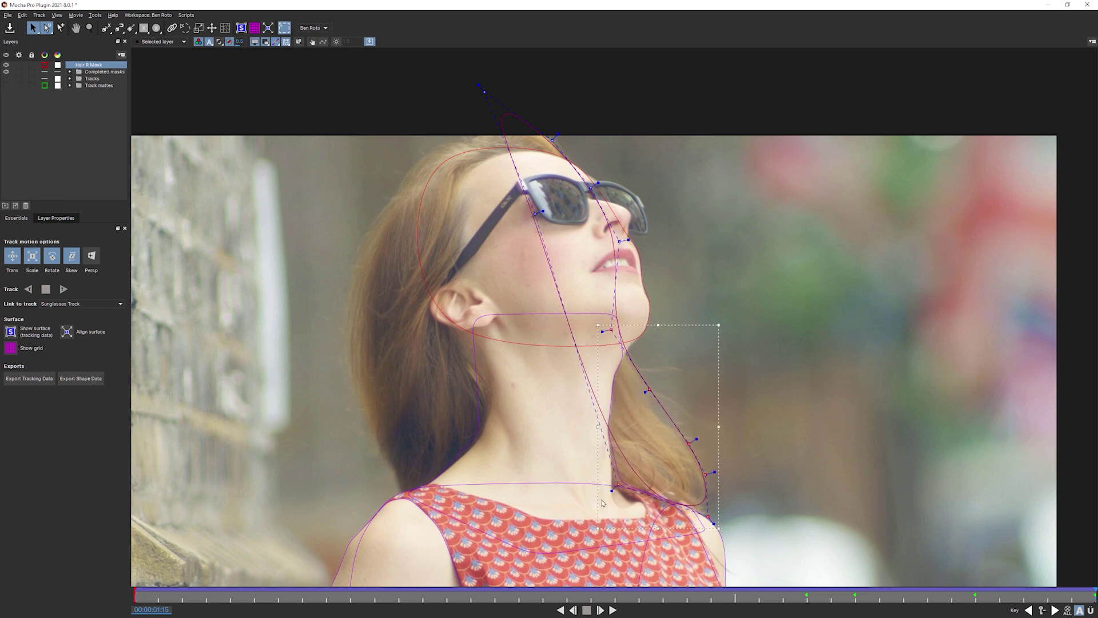
Move the mask's inner bottom point across the neckline and refine the outer points beside the neck and at the shoulder
key("ctrl+shift+a")
key("ctrl+a")
left_click_drag(617, 485, 561, 508)
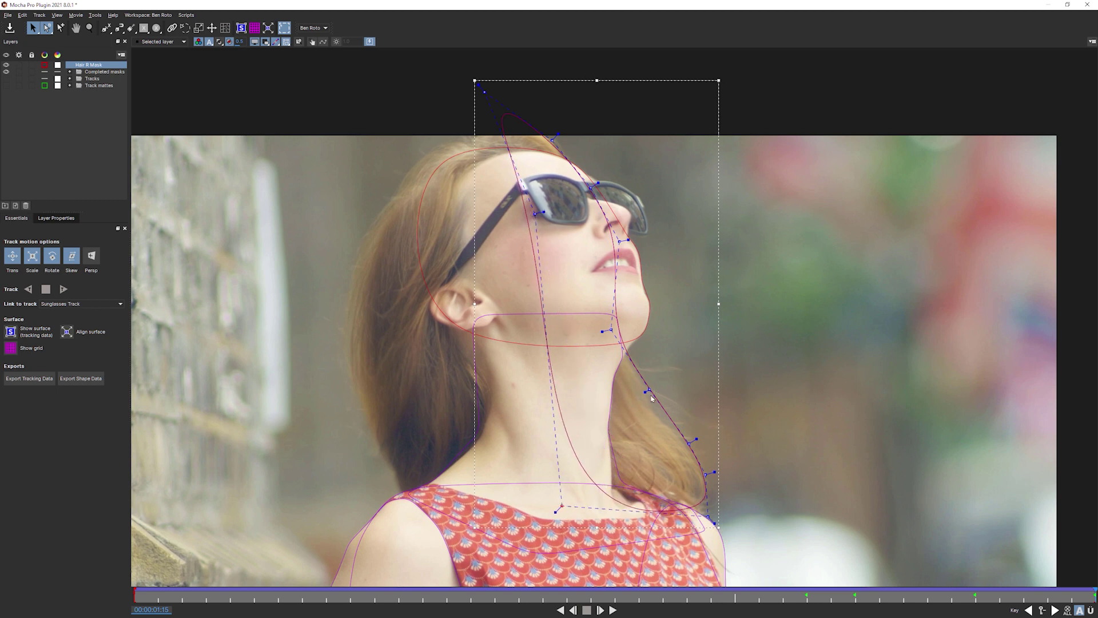
left_click_drag(651, 393, 642, 398)
left_click_drag(709, 522, 713, 527)
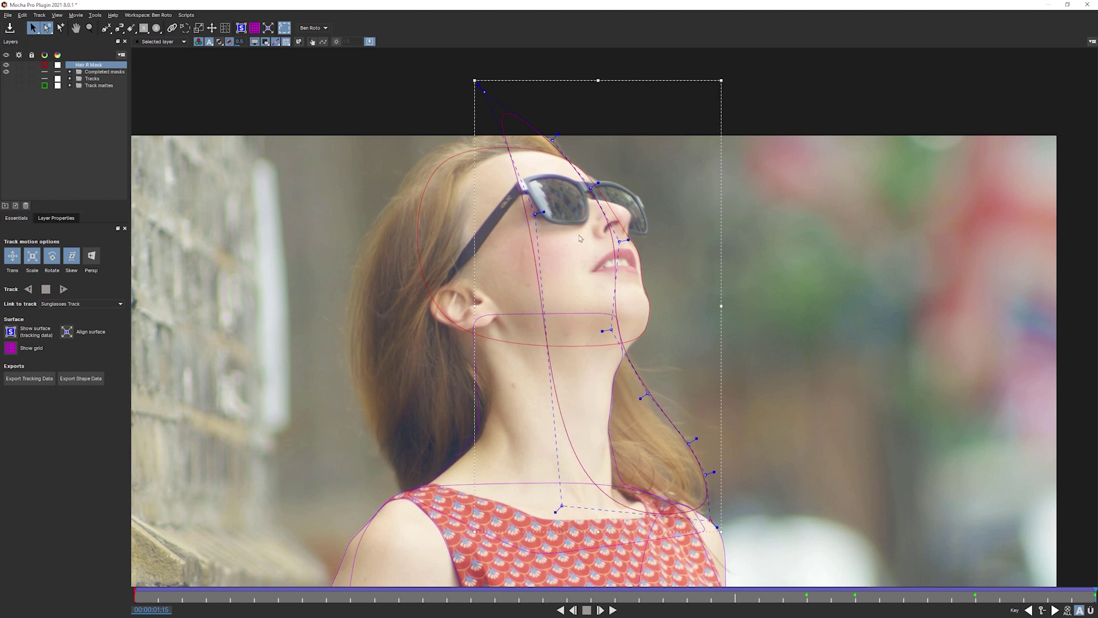
At 00:00:00:13, move the whole Hair R Mask up and inward to meet the hair outline beside the forehead
left_click_drag(1075, 594, 447, 596)
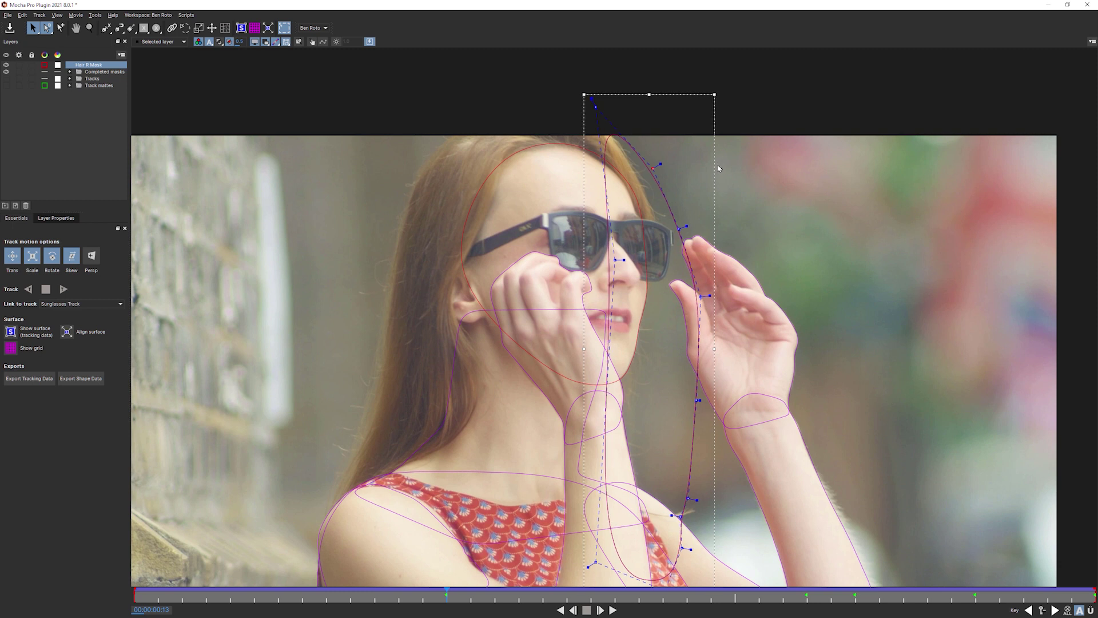
left_click_drag(714, 164, 701, 157)
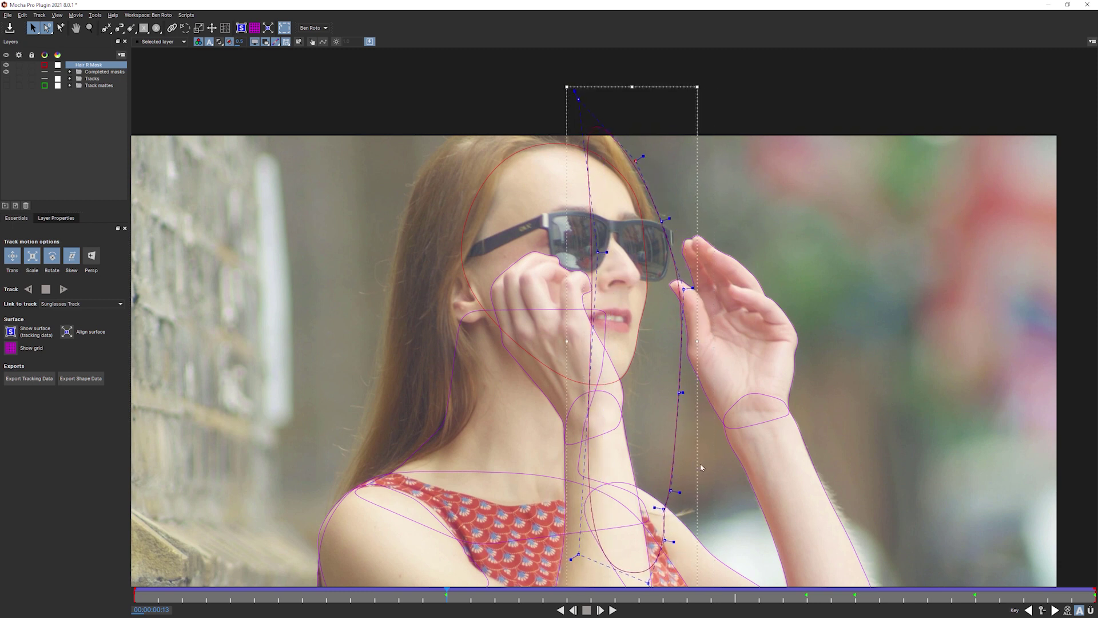
left_click(726, 401)
left_click(675, 414)
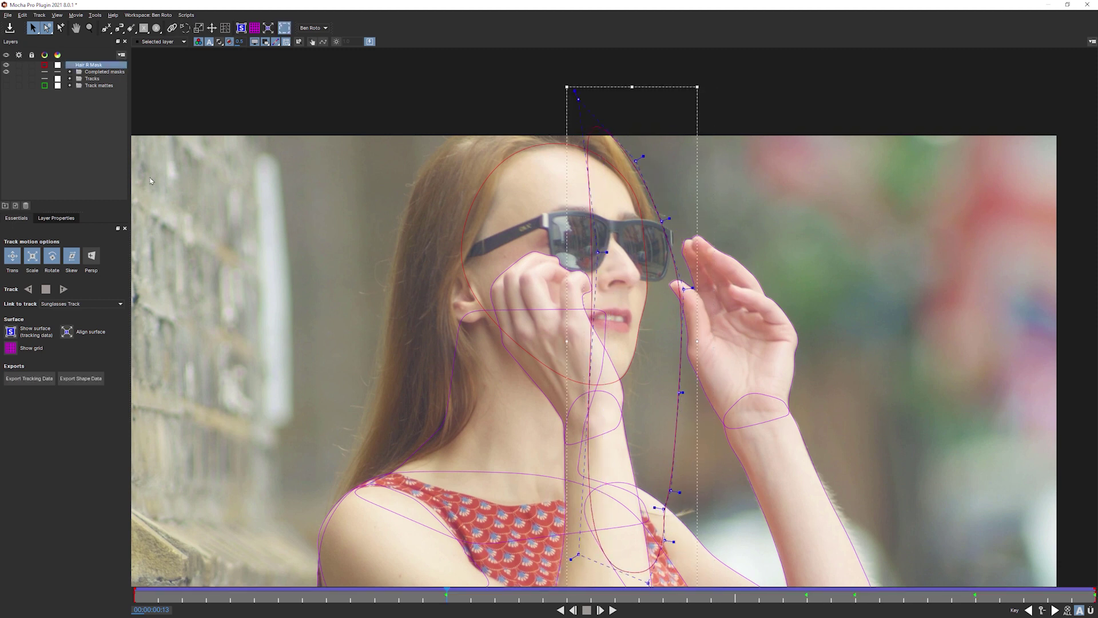
Change the Hair R Mask's spline color to green, #00ff00
left_click(45, 65)
left_click(518, 235)
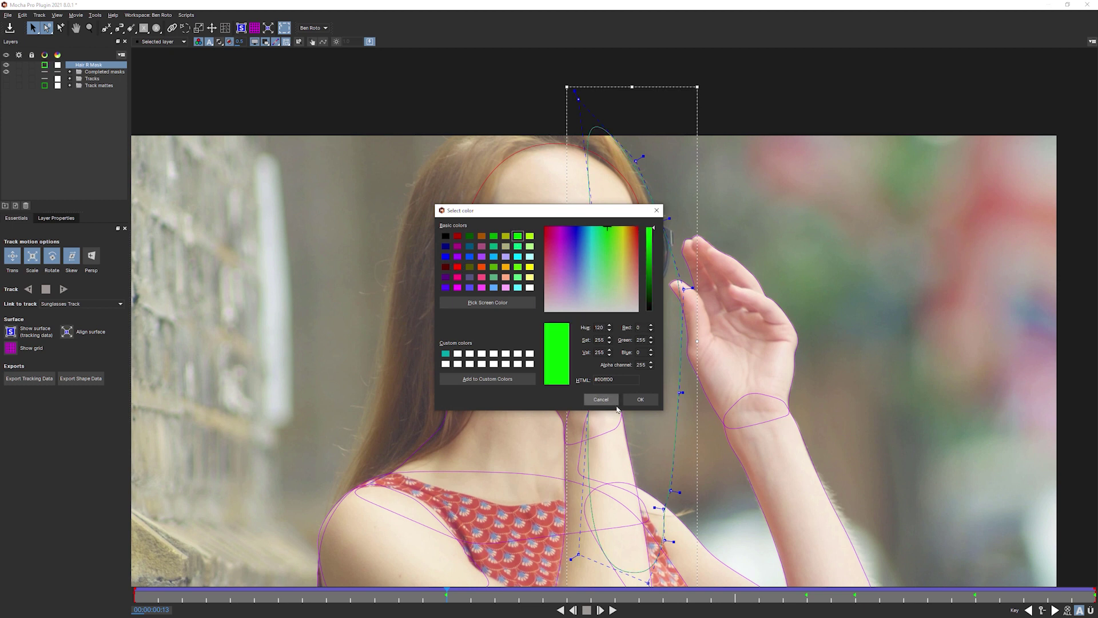
left_click(638, 400)
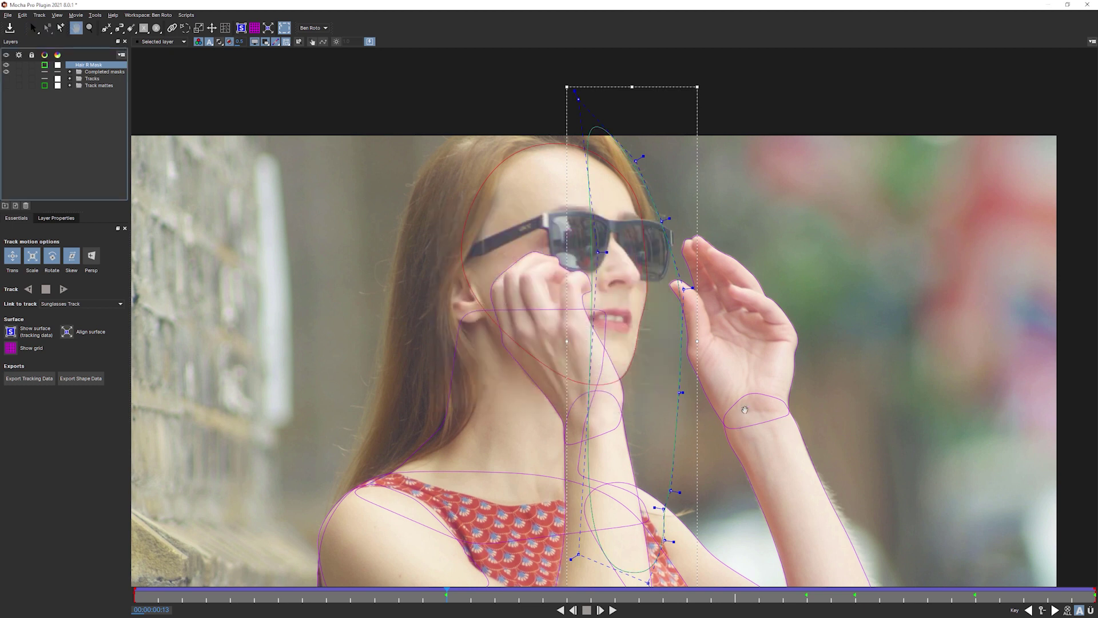
left_click_drag(744, 388, 730, 333)
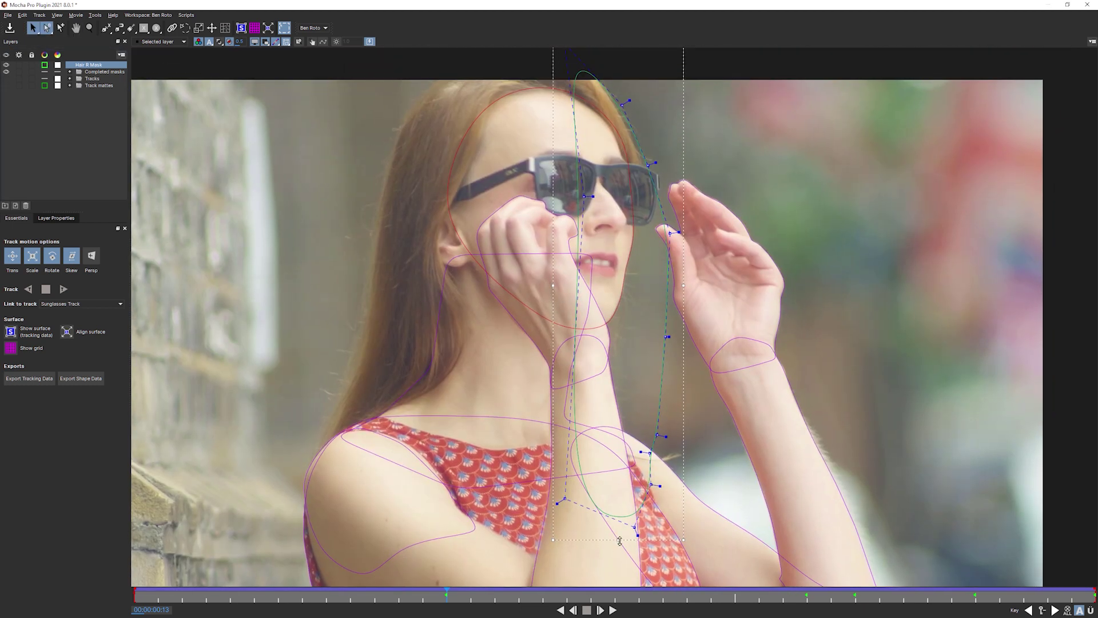
At 00:00:00:13, reshape the Hair R Mask toward the neck, moving its upper points out to the hair edge and nudging the lower group
left_click_drag(619, 540, 542, 484)
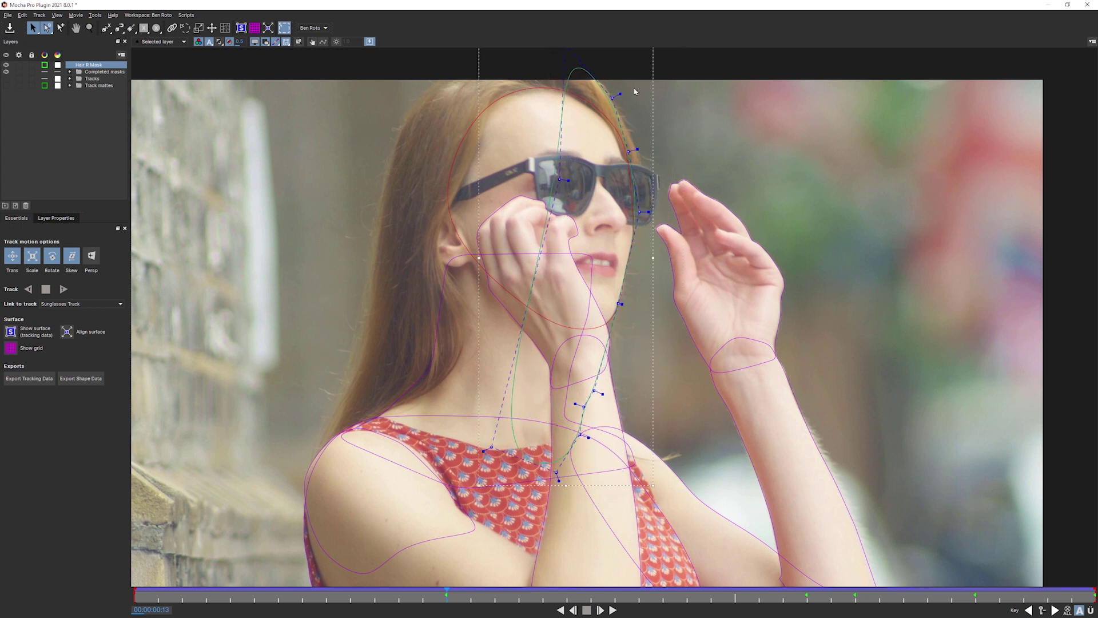
left_click_drag(561, 229, 607, 228)
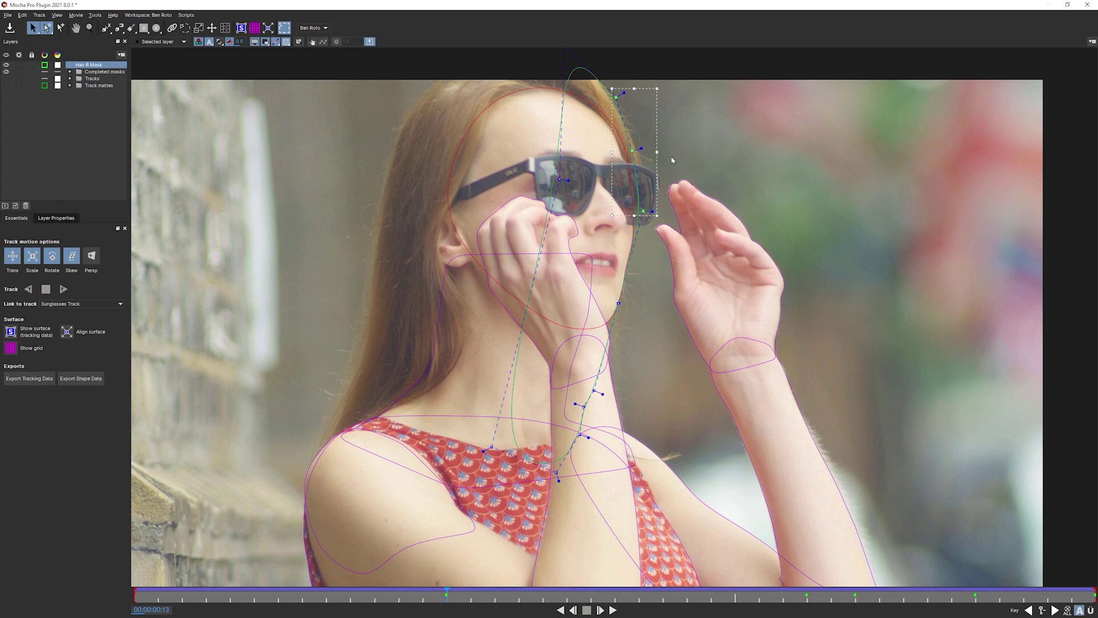
left_click(659, 206)
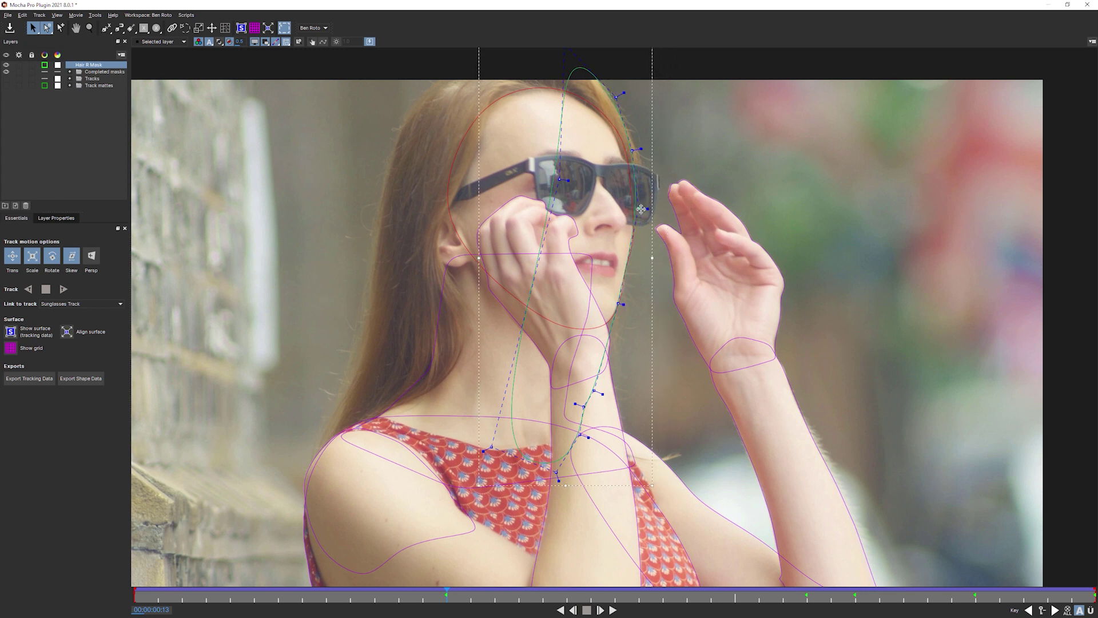
left_click_drag(637, 152, 644, 153)
left_click_drag(417, 527, 609, 382)
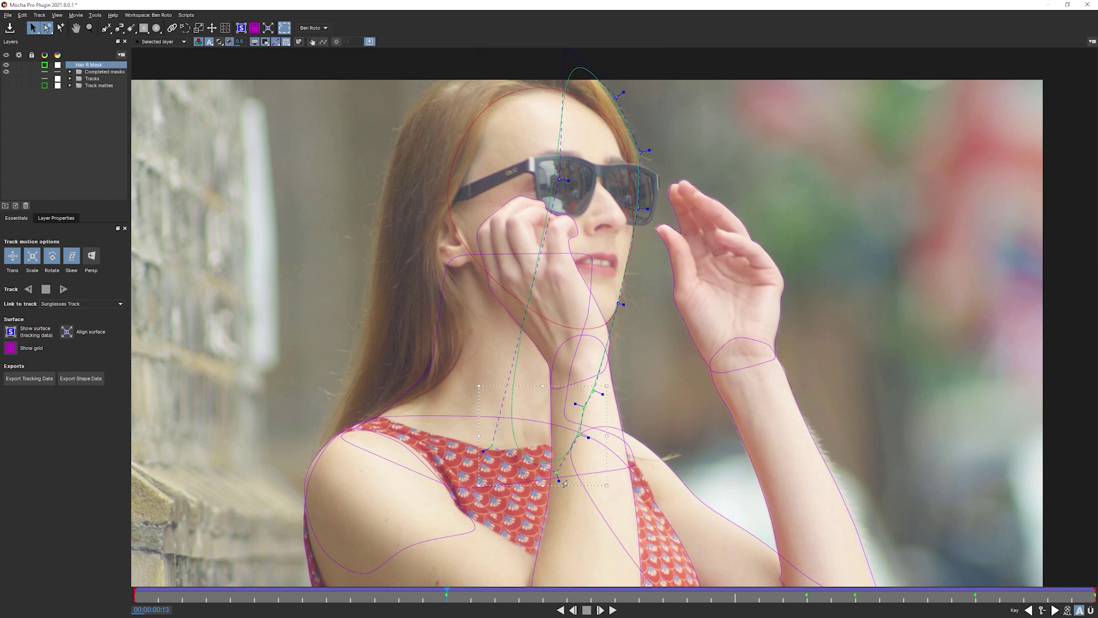
mouse_move(541, 485)
left_mouse_down()
mouse_move(529, 483)
mouse_move(540, 484)
left_mouse_up()
left_click_drag(553, 299, 550, 297)
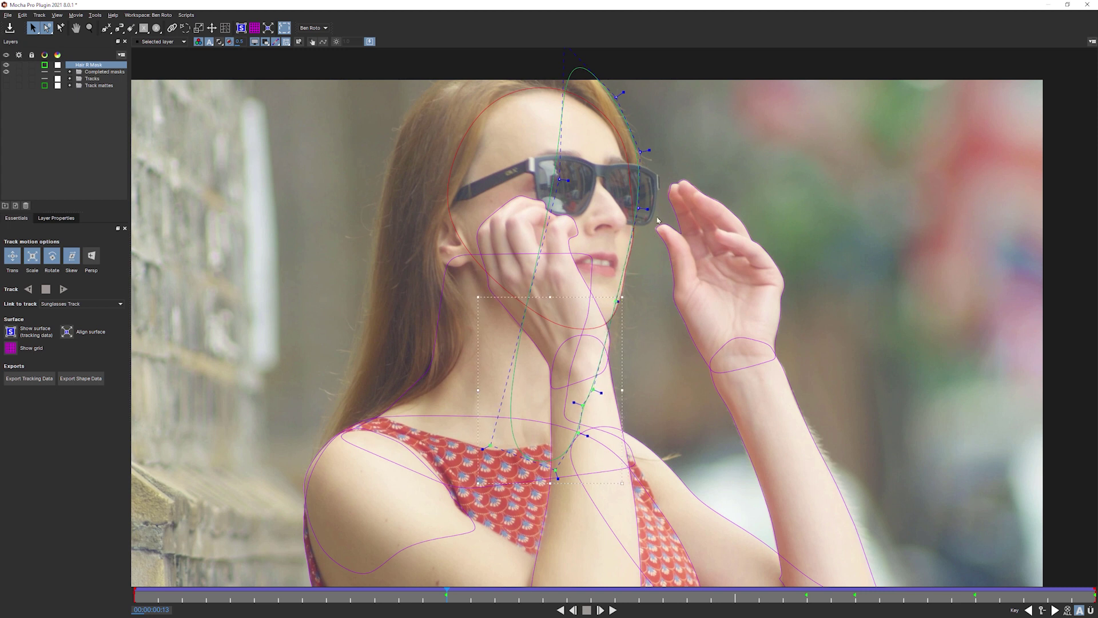
At 00:00:00:06, move the whole Hair R Mask inward to meet the hair outline beside the forehead
left_click_drag(446, 597, 288, 576)
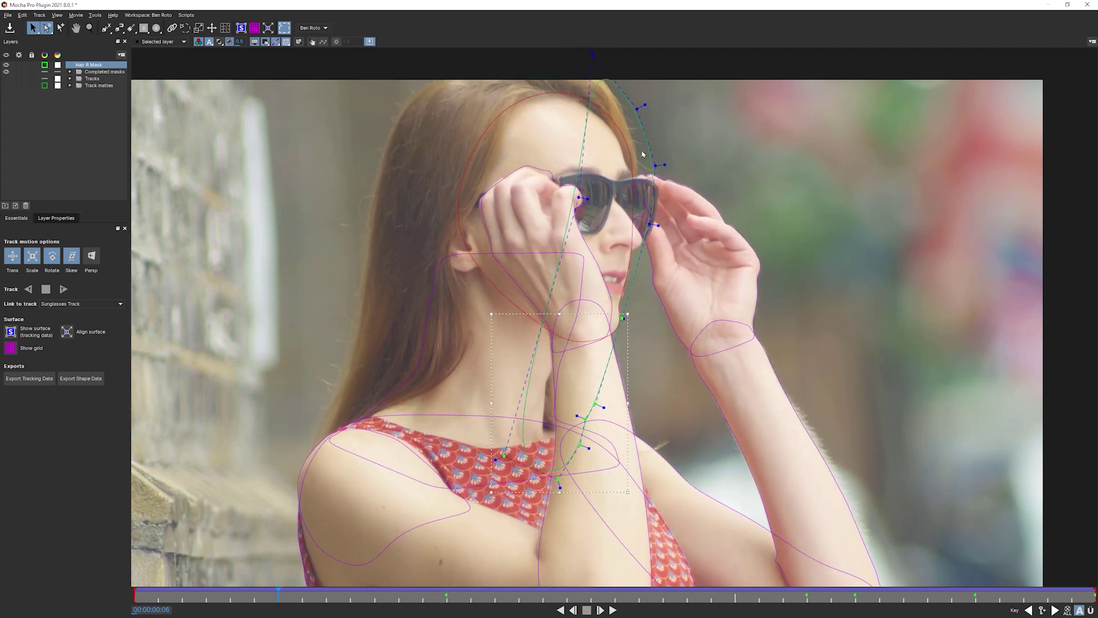
key("ctrl+a")
left_click_drag(671, 112, 658, 109)
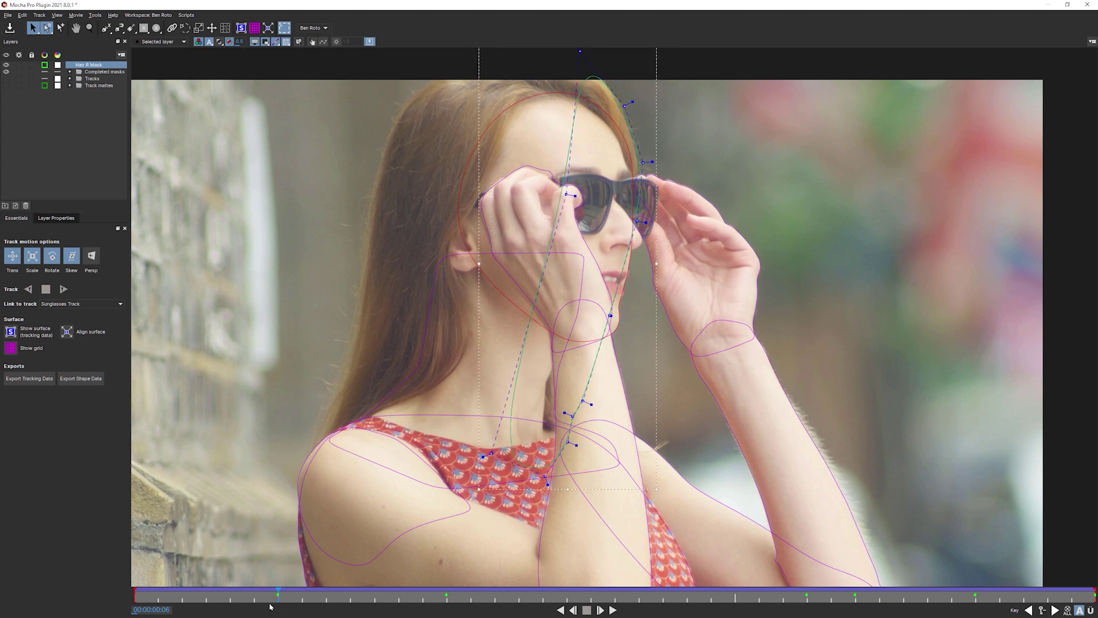
Adjust the Hair R Mask's top point at 00:00:00:00 and shift its lower points inward at 00:00:00:10
left_click_drag(279, 595, 67, 582)
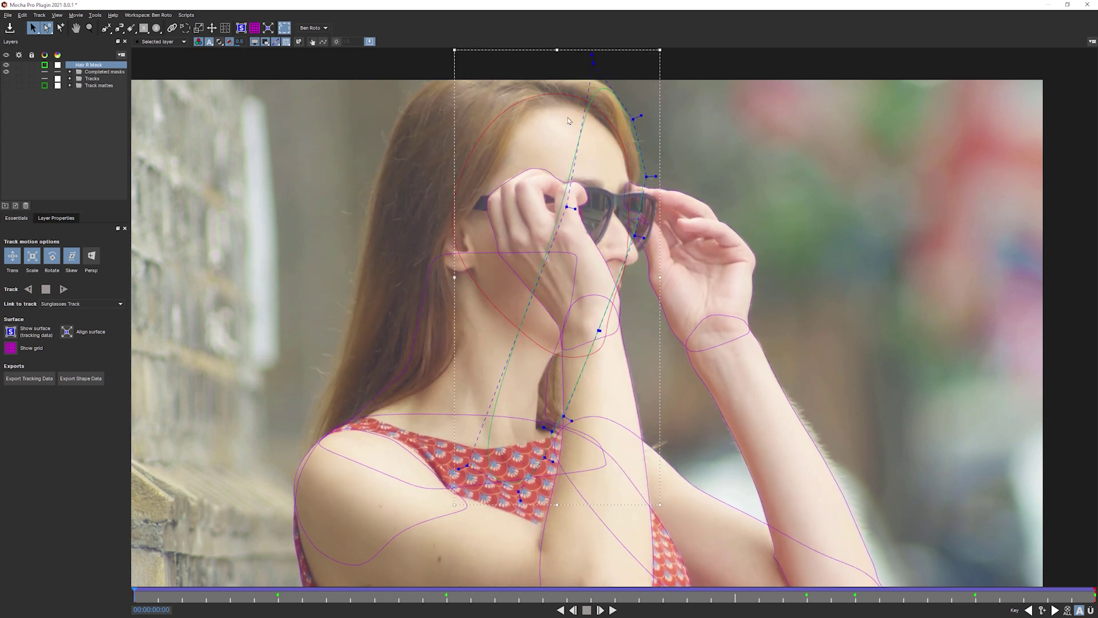
left_click_drag(582, 53, 587, 55)
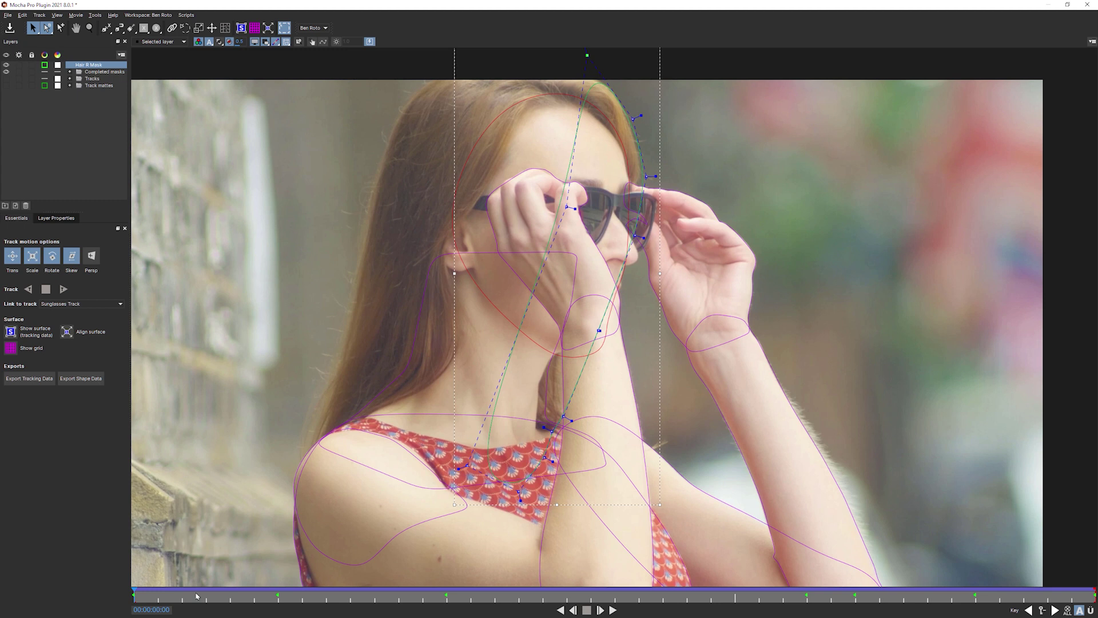
left_click_drag(197, 596, 370, 589)
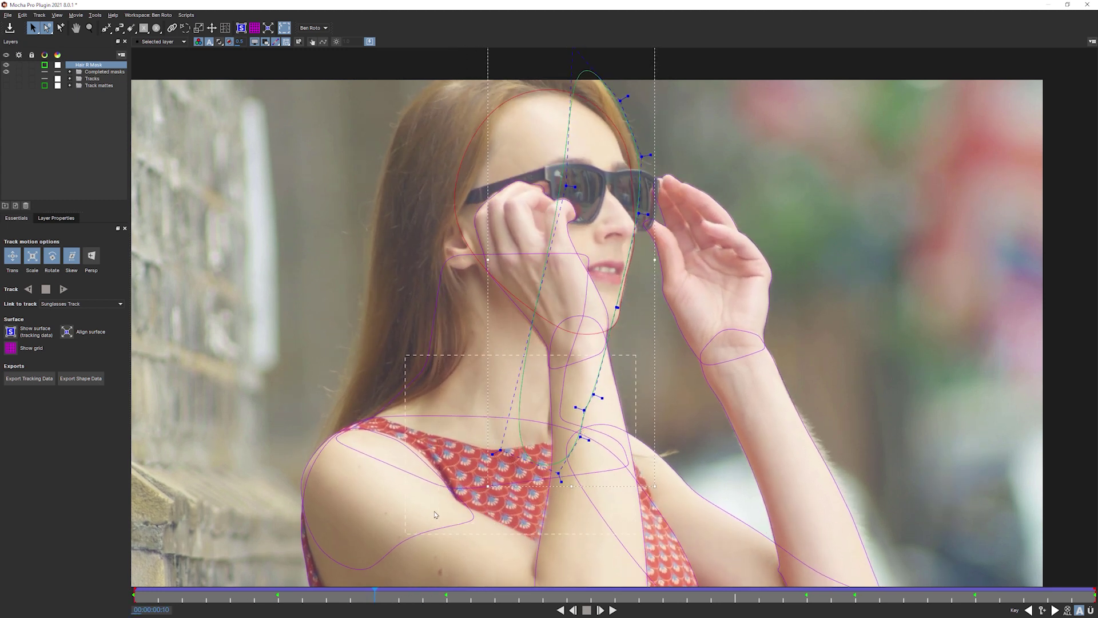
mouse_move(603, 417)
left_mouse_down()
mouse_move(560, 402)
mouse_move(592, 412)
left_mouse_up()
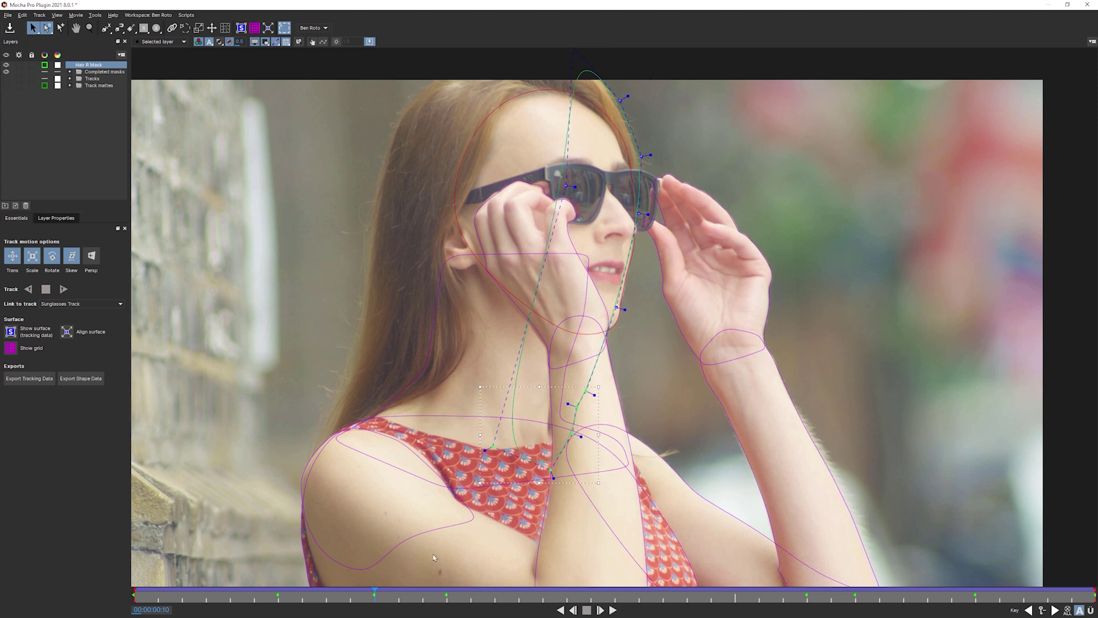
At 00:00:01:10, move the Hair R Mask's inner bottom point across the neckline to widen the shape over the neck
left_click_drag(338, 598, 985, 560)
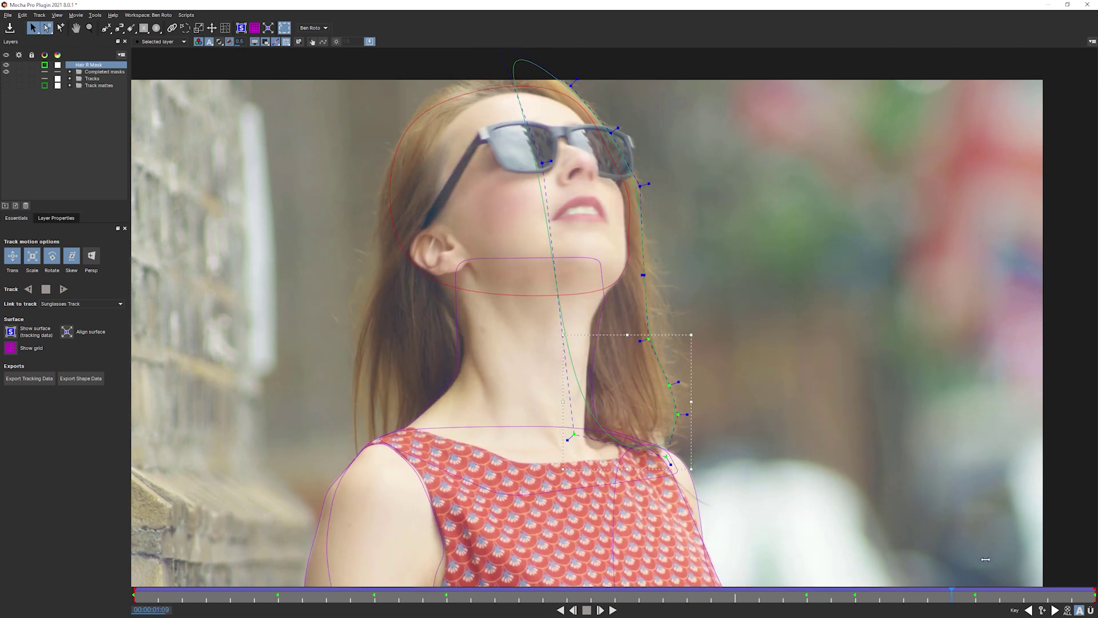
left_click(587, 429)
left_click(591, 439)
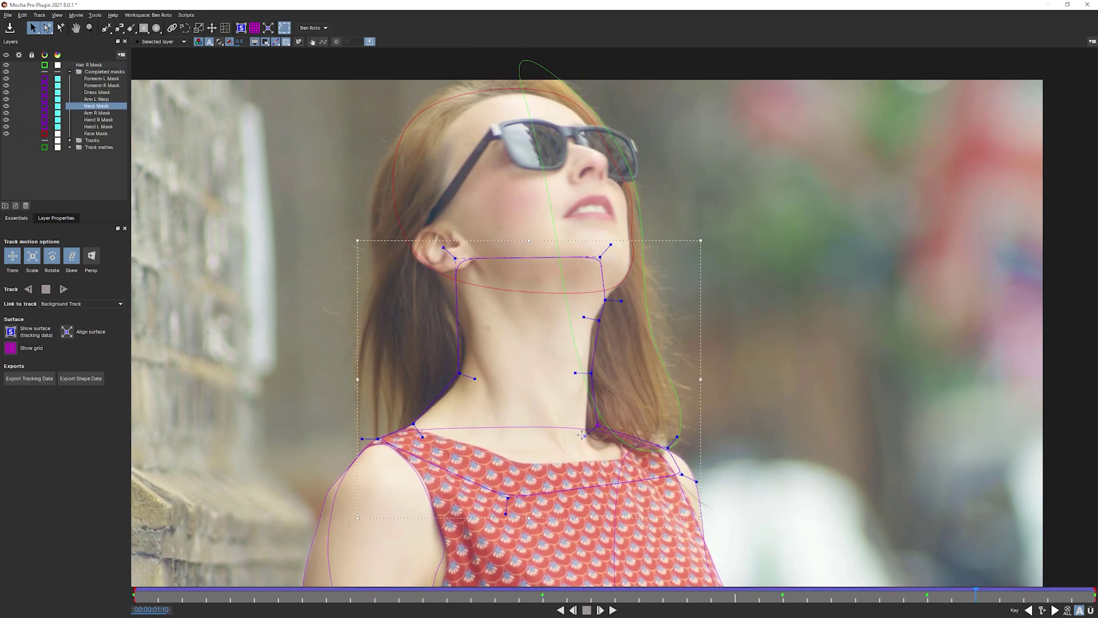
left_click(571, 378)
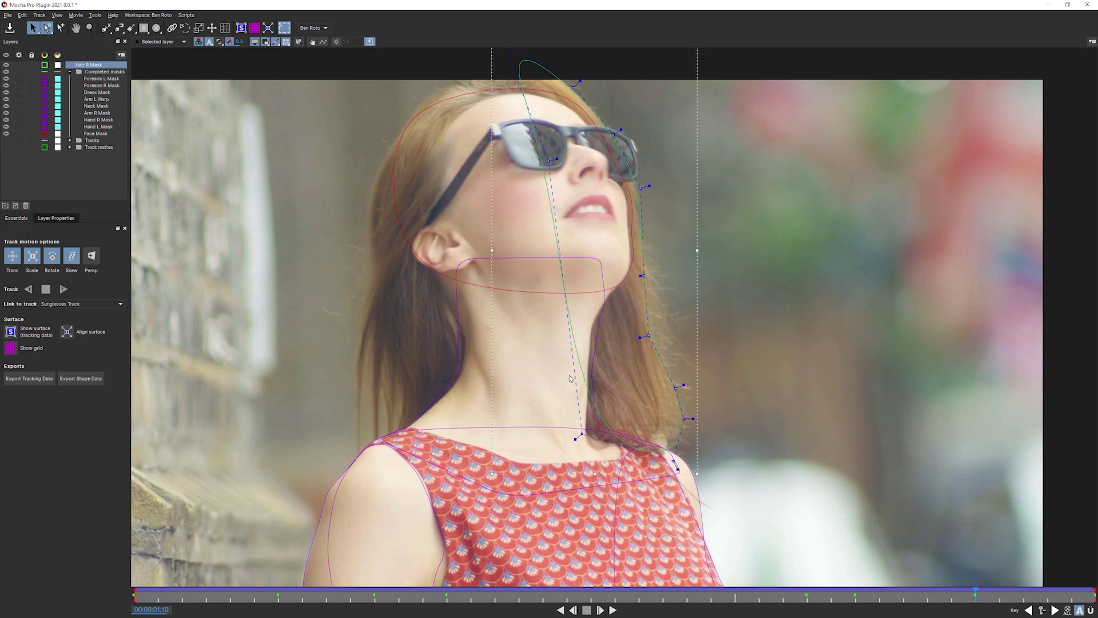
left_click_drag(576, 437, 538, 464)
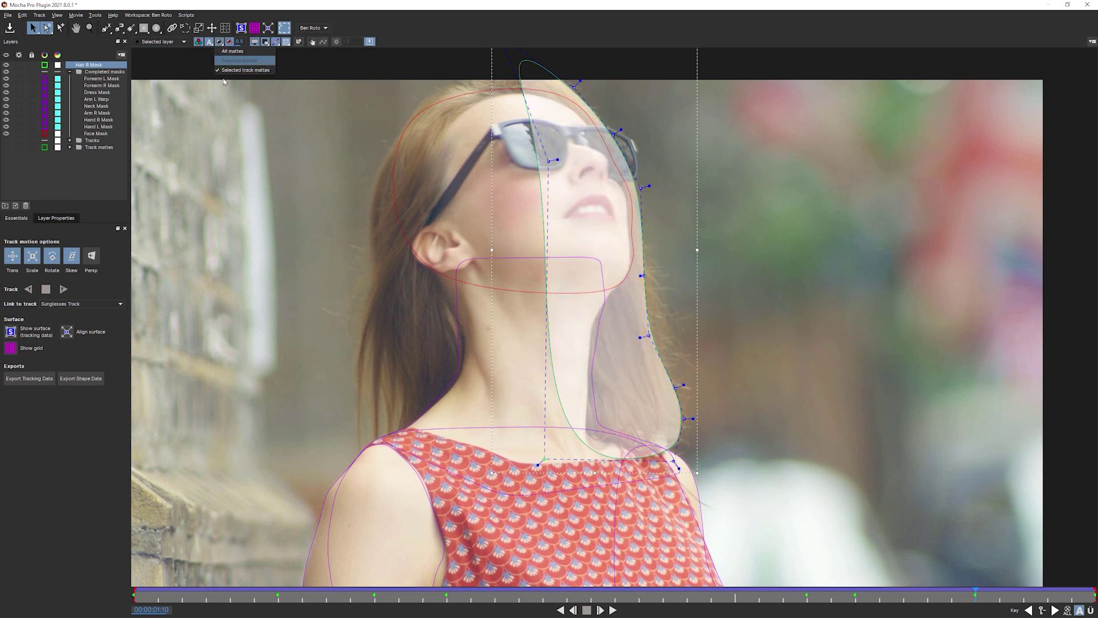
Overlay all mattes, check the Hair R Mask's coverage at 00:00:00:12 and 00:00:01:00, and hide the overlay
left_click(221, 42)
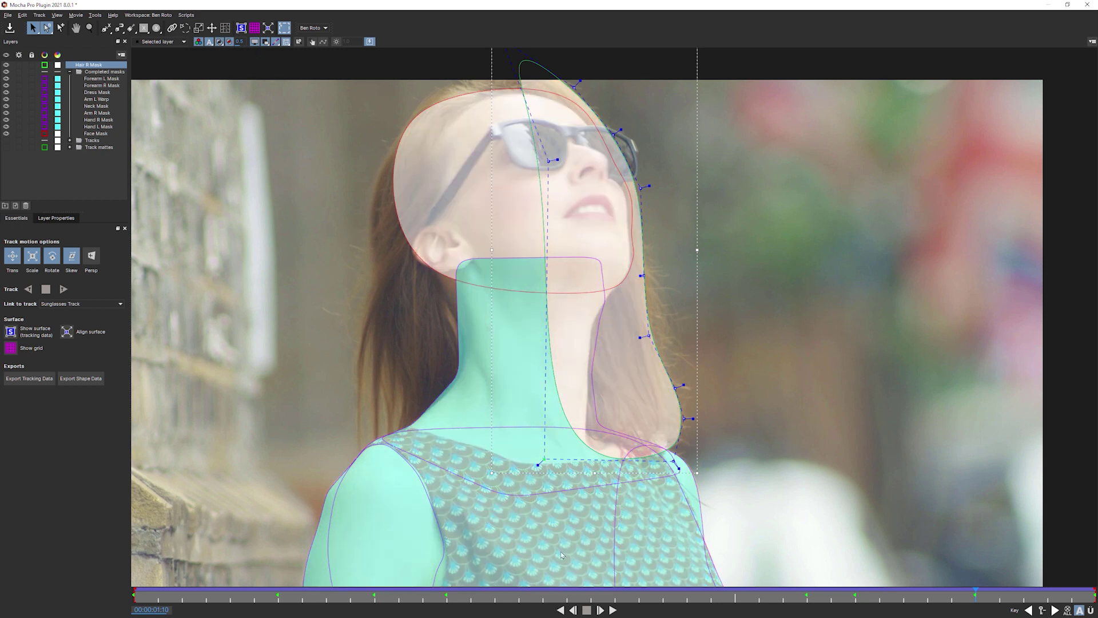
left_click_drag(475, 596, 408, 592)
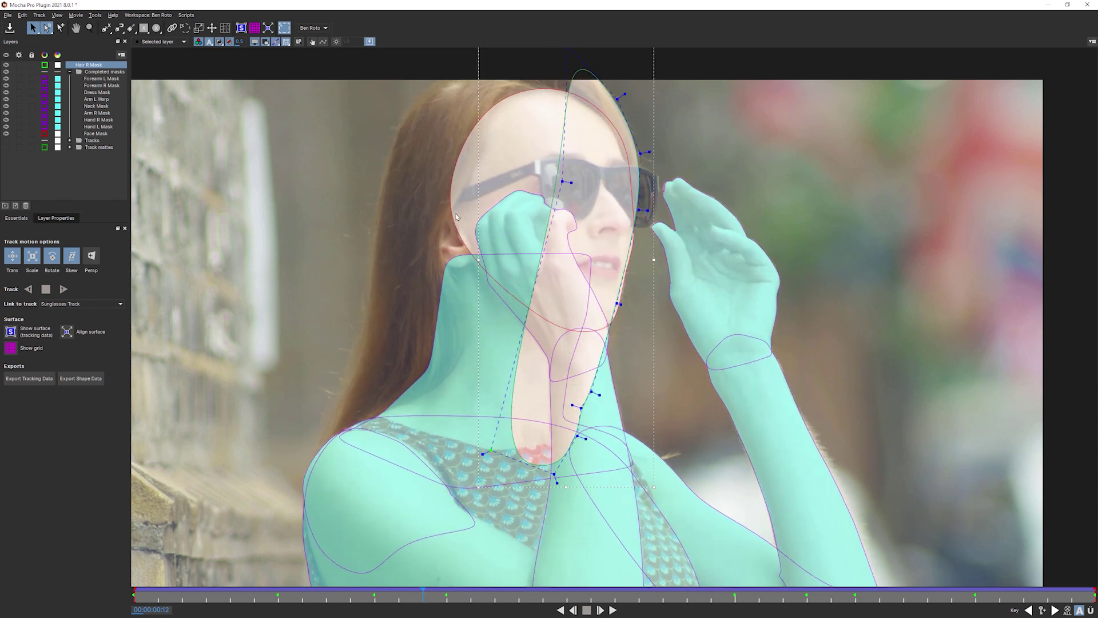
left_click(736, 595)
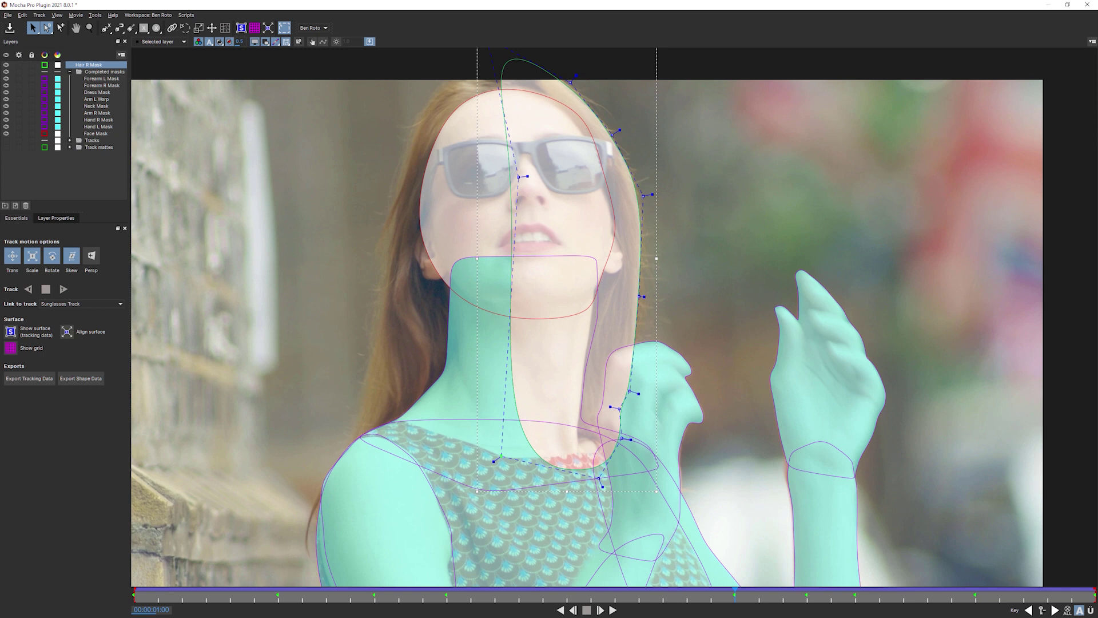
key("m")
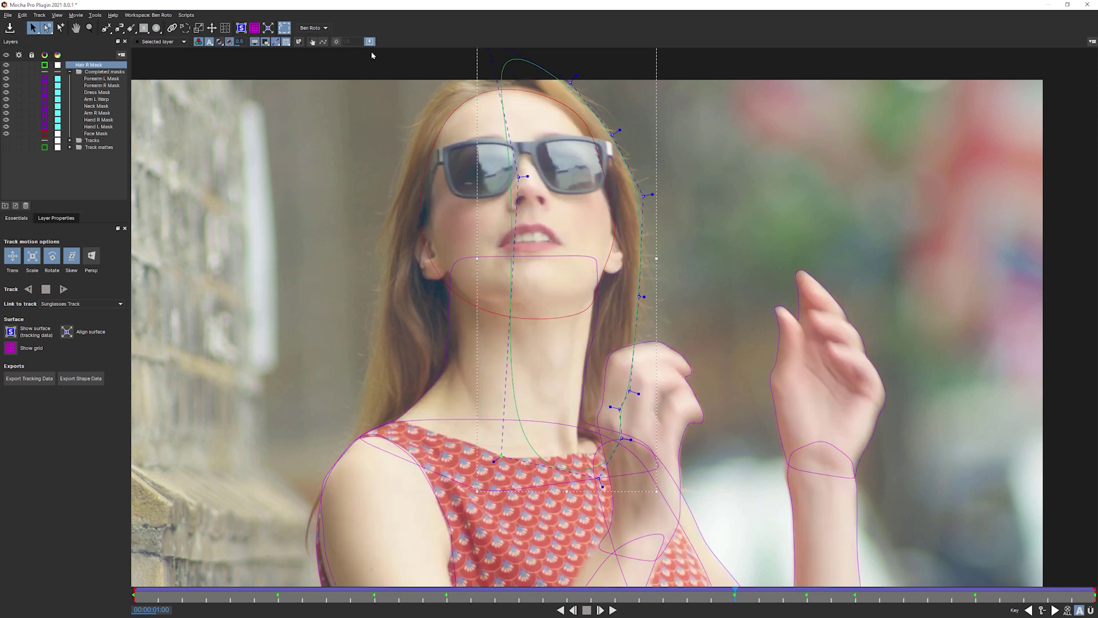
At 00:00:01:00, draw a closed spline above the head, along the outer hair edge, past the shoulder and up through the face's centre
left_click(106, 28)
left_click(501, 55)
left_click(442, 83)
left_click(404, 151)
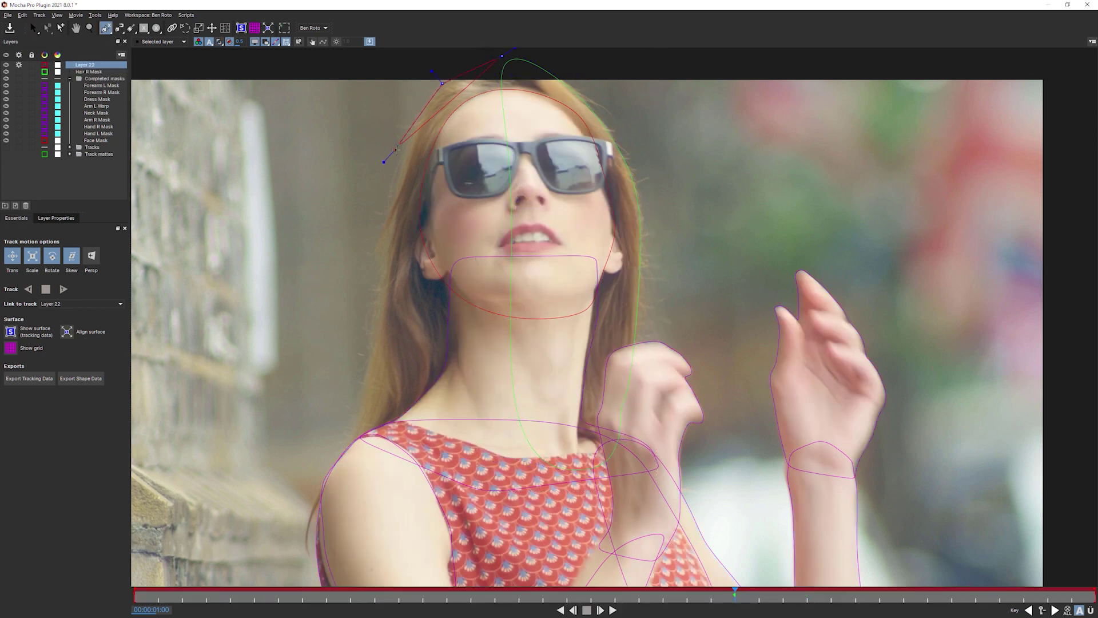
left_click(386, 243)
left_click(370, 367)
left_click(376, 396)
left_click(347, 457)
left_click(353, 532)
left_click(539, 487)
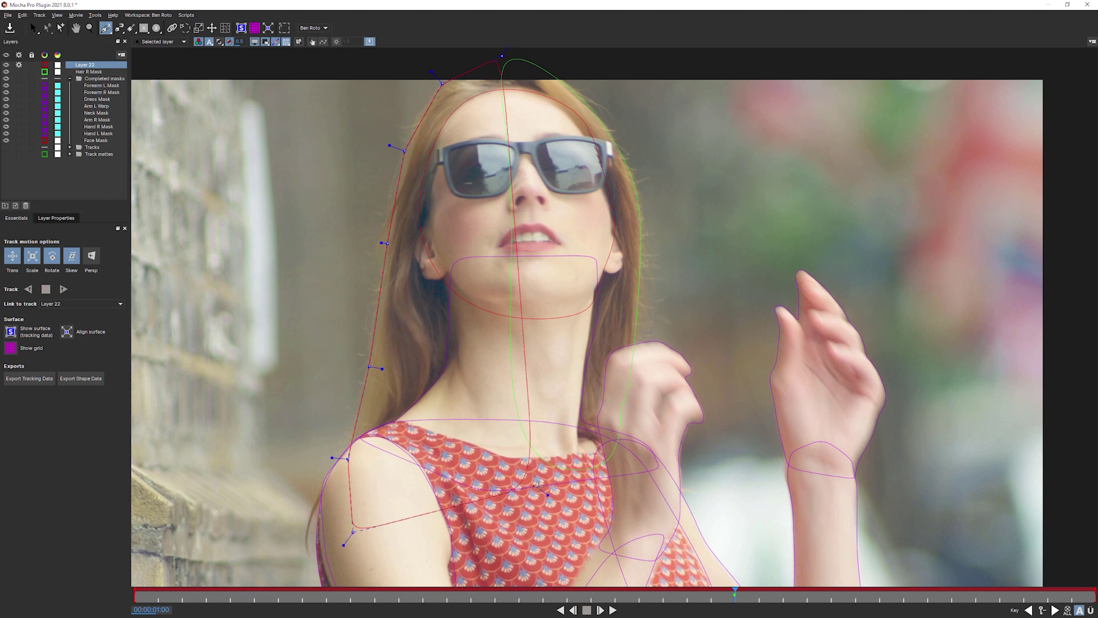
left_click(532, 53)
right_click(511, 75)
Change the new layer's spline color to a bright green from the basic colors
left_click(45, 65)
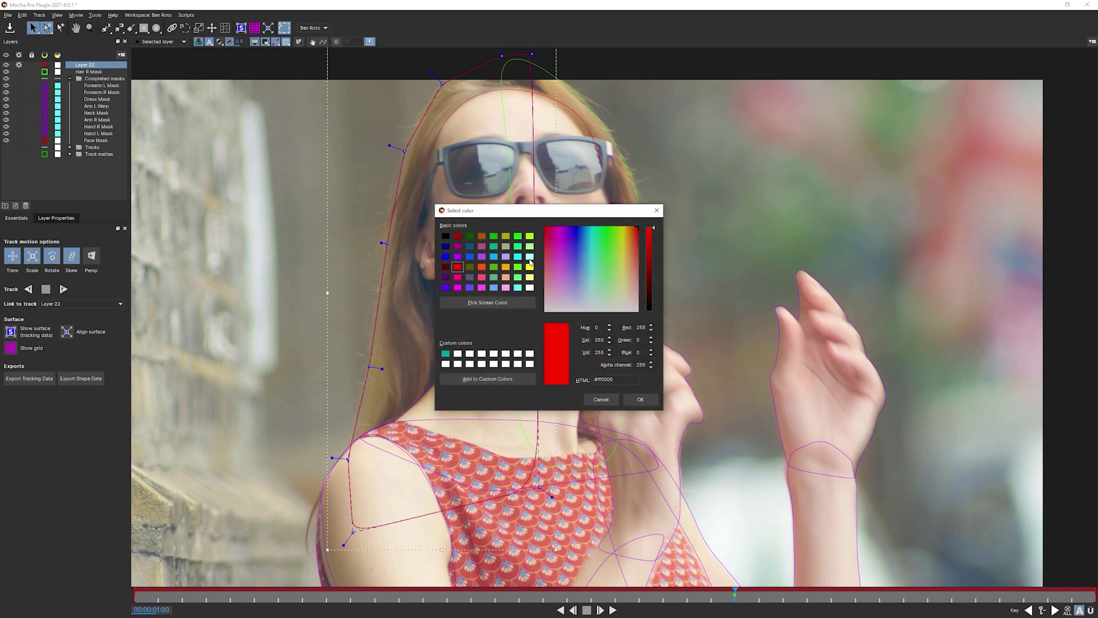
left_click(518, 246)
left_click(641, 400)
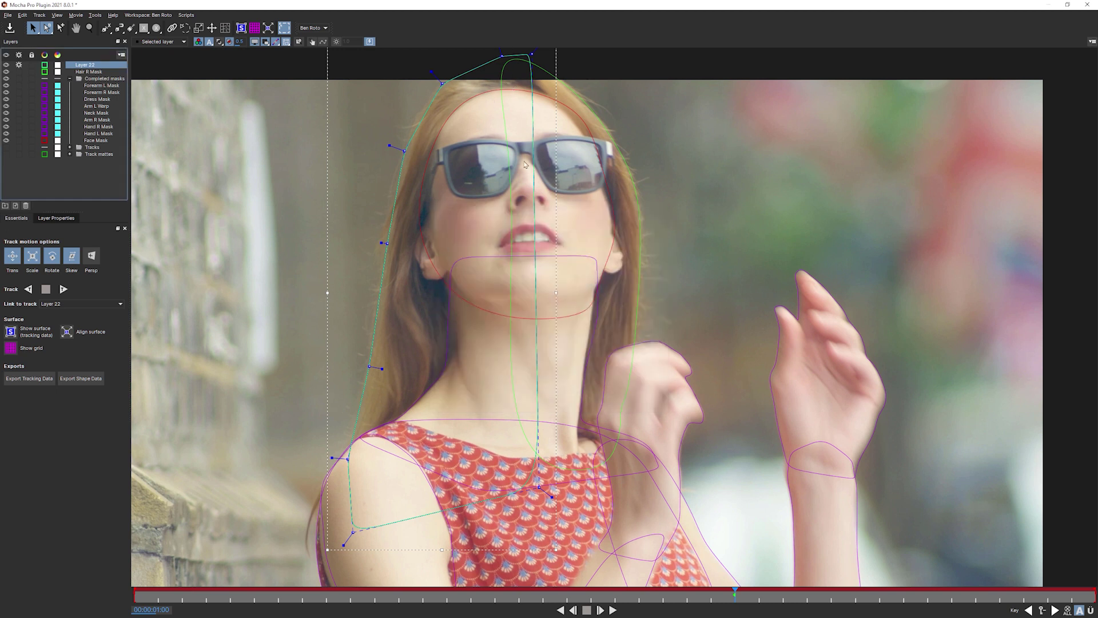
Link the new layer to the Sunglasses Track and rename it Hair L Mask
left_click(80, 304)
left_click(89, 363)
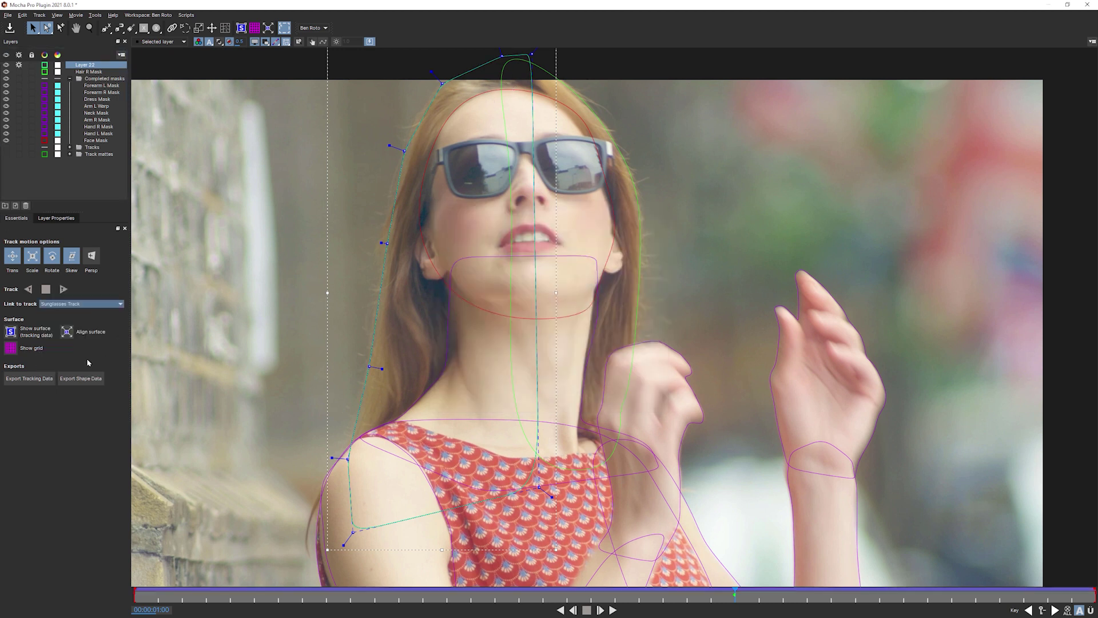
double_click(85, 65)
type("Hair L Mask")
key("Return")
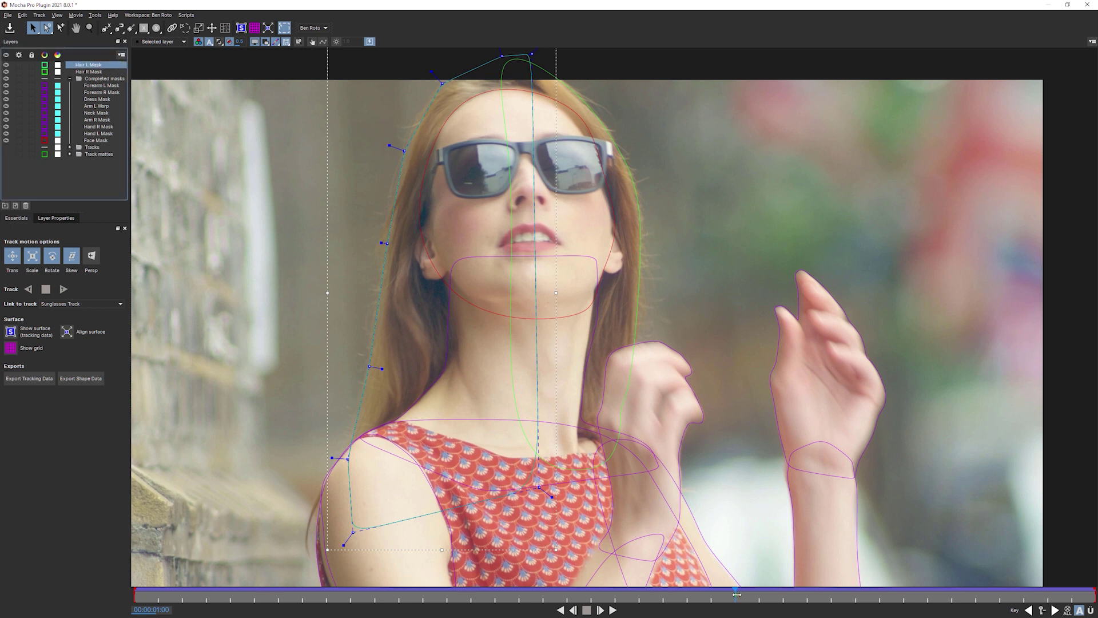
At 00:00:01:12, move the Hair L Mask back over the head and stretch its outer side around the hair
left_click_drag(737, 594, 1020, 581)
key("Left")
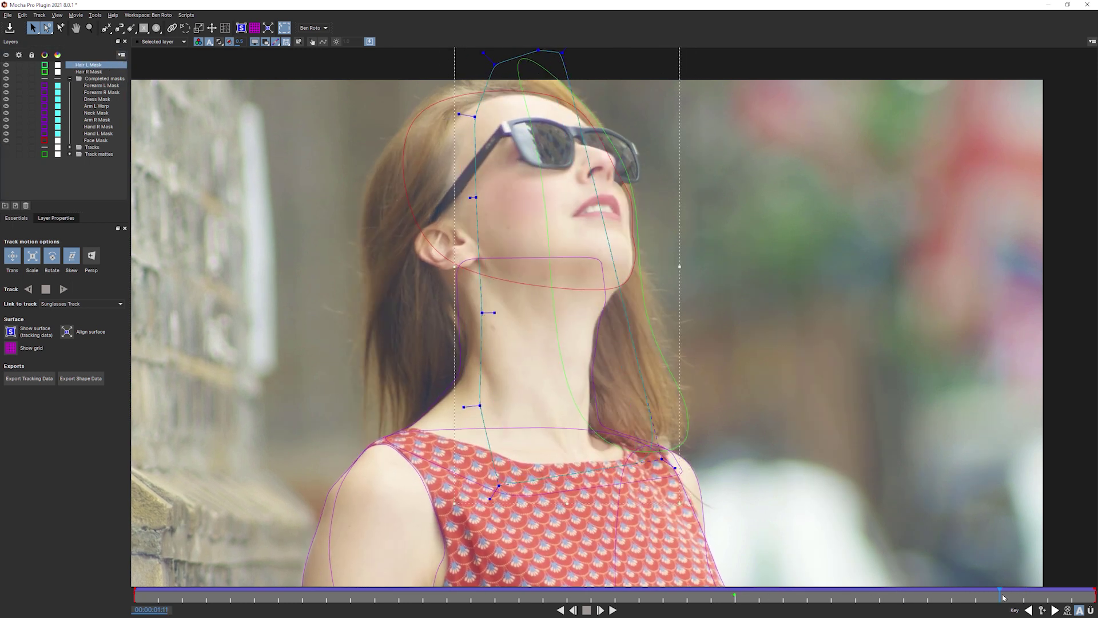
key("Right")
left_click_drag(692, 200, 651, 207)
left_click_drag(447, 59, 313, 234)
At 00:00:01:15, reposition the Hair L Mask's lower outer point along the edge of the hair
key("Right")
key("Right")
key("Right")
left_click_drag(366, 393, 345, 408)
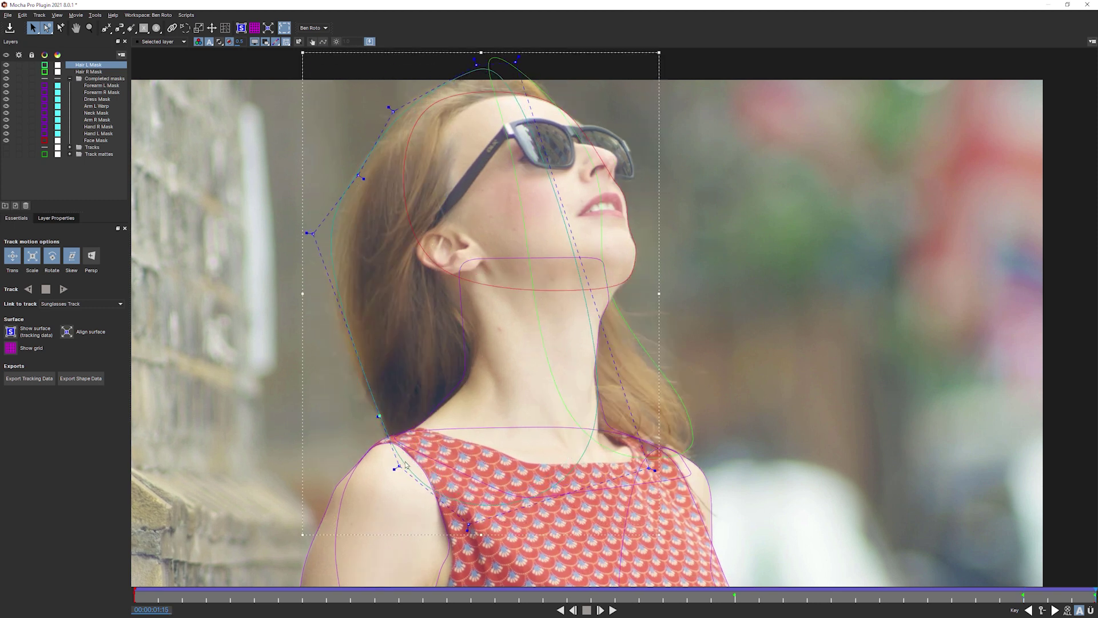
At 00:00:01:07, pull the Hair L Mask's outer points inward against the hair
key("Left")
key("Left")
key("Left")
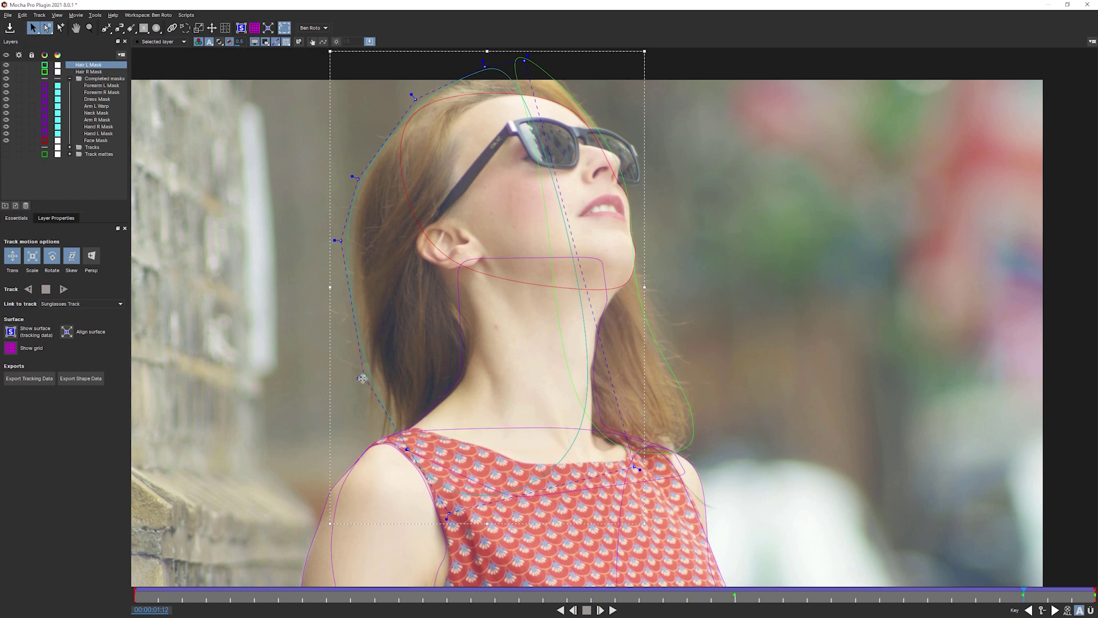
key("Left")
key("Left")
key("Left")
key("Left")
key("Left")
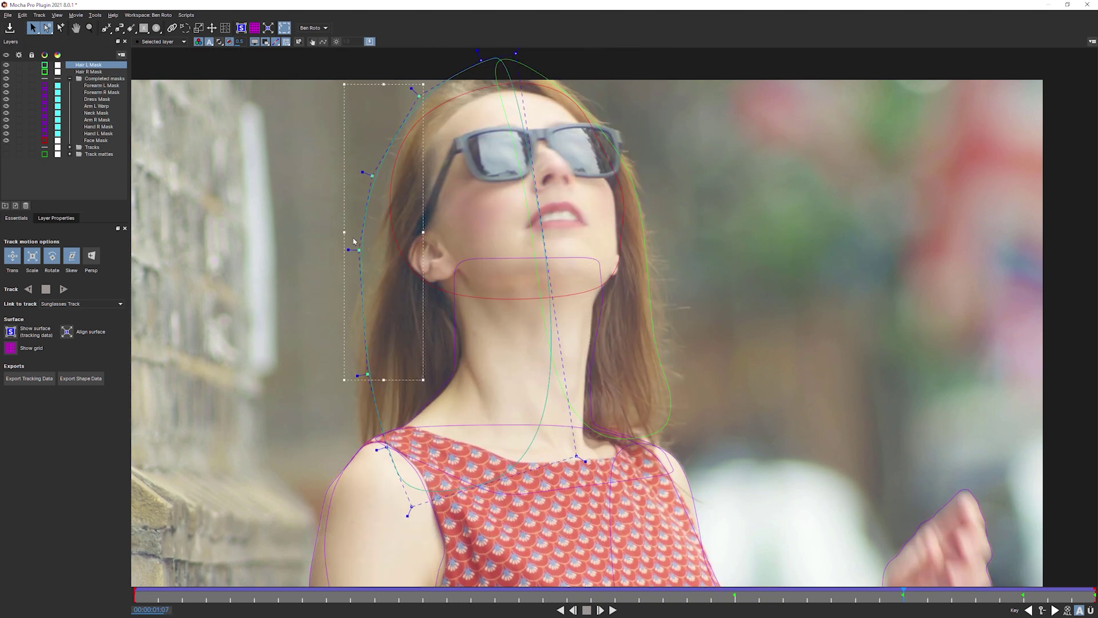
left_click(421, 368)
left_click(404, 369)
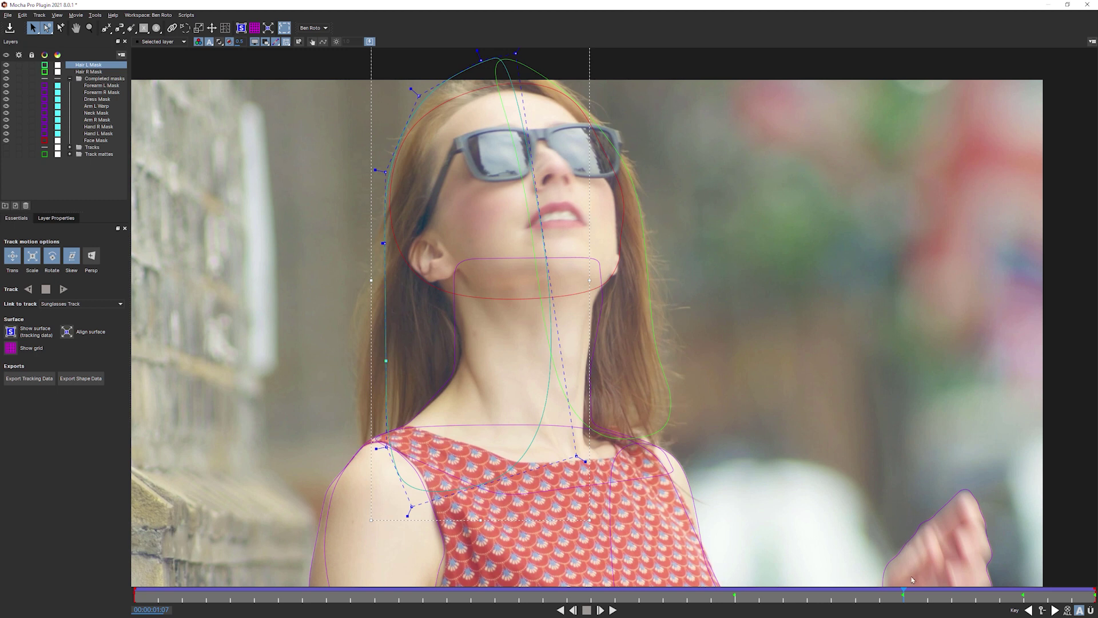
At 00:00:01:09, narrow the Hair L Mask by bringing its outer side in toward the hair
mouse_move(891, 594)
left_mouse_down()
mouse_move(839, 589)
mouse_move(882, 587)
left_mouse_up()
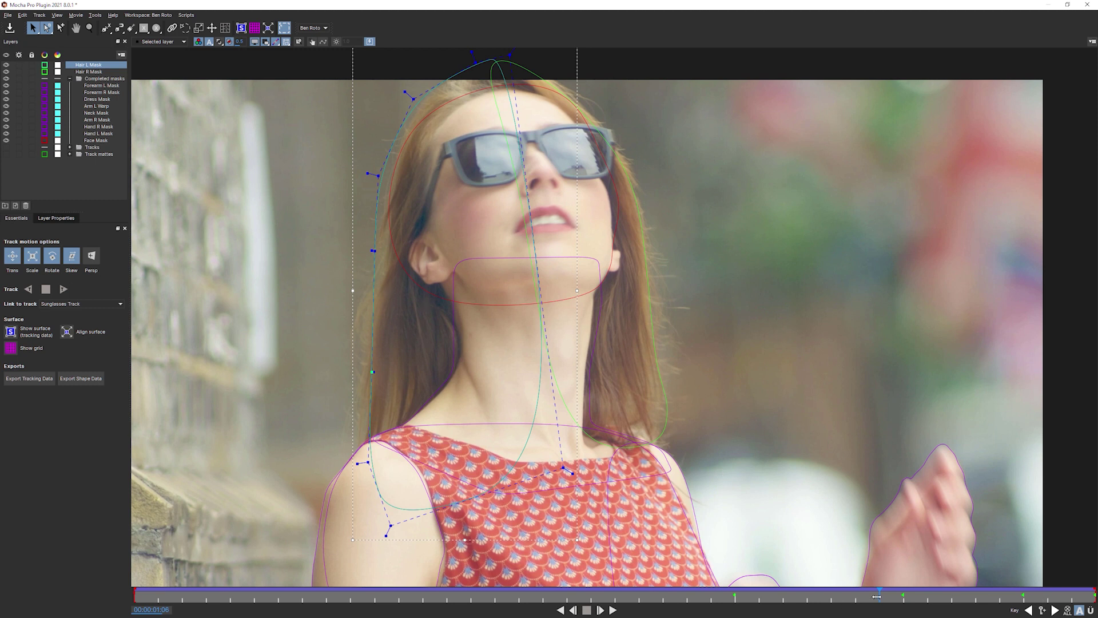
left_click_drag(885, 596, 815, 601)
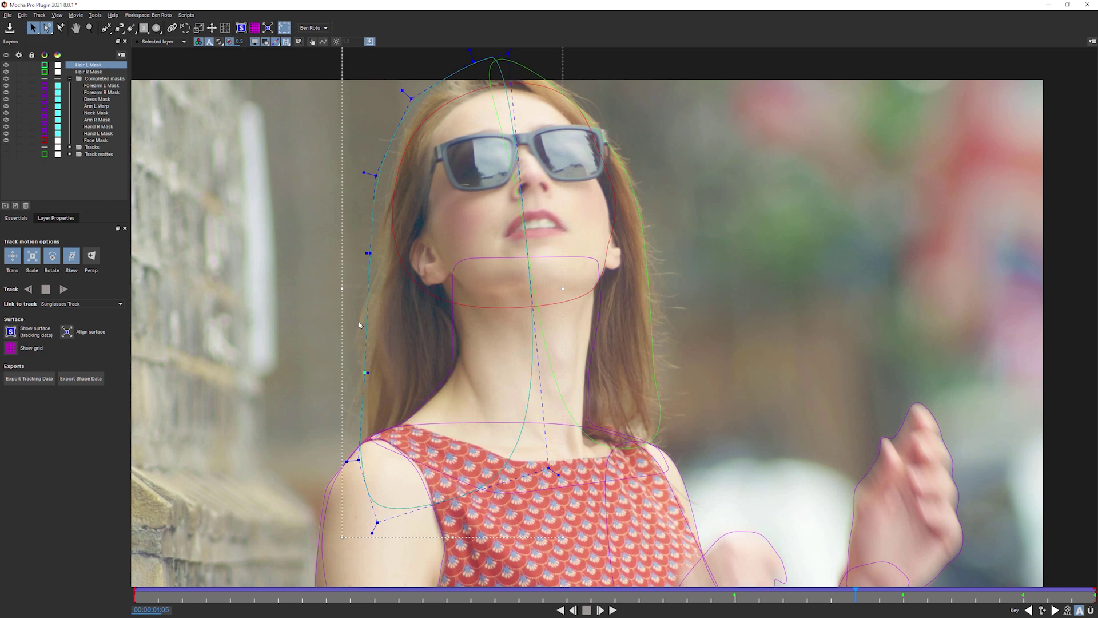
left_click_drag(856, 596, 949, 593)
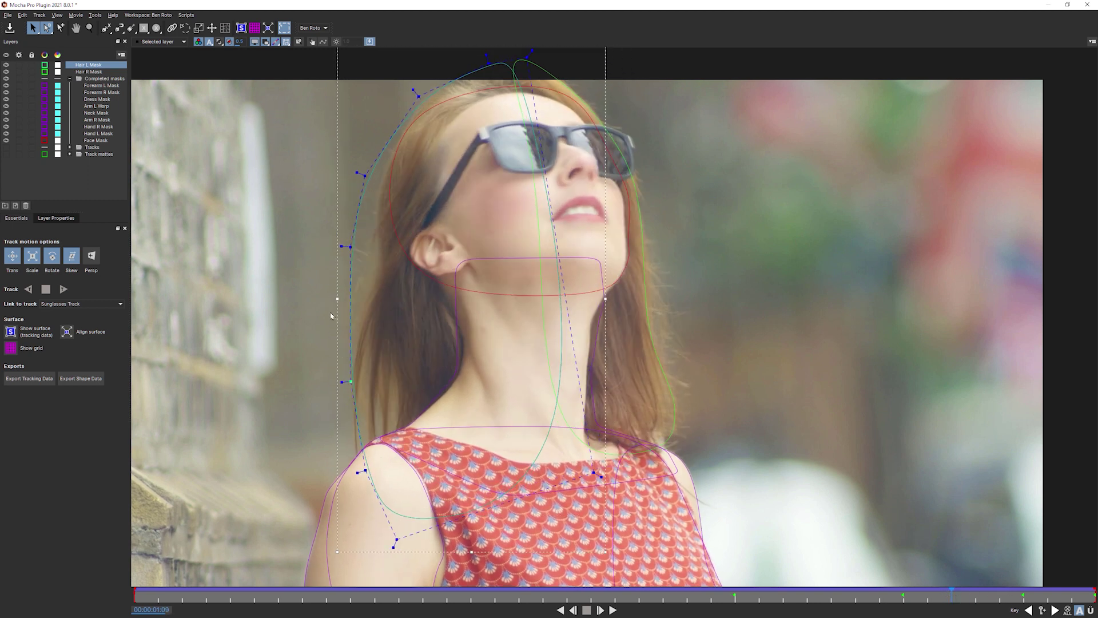
left_click_drag(338, 298, 355, 293)
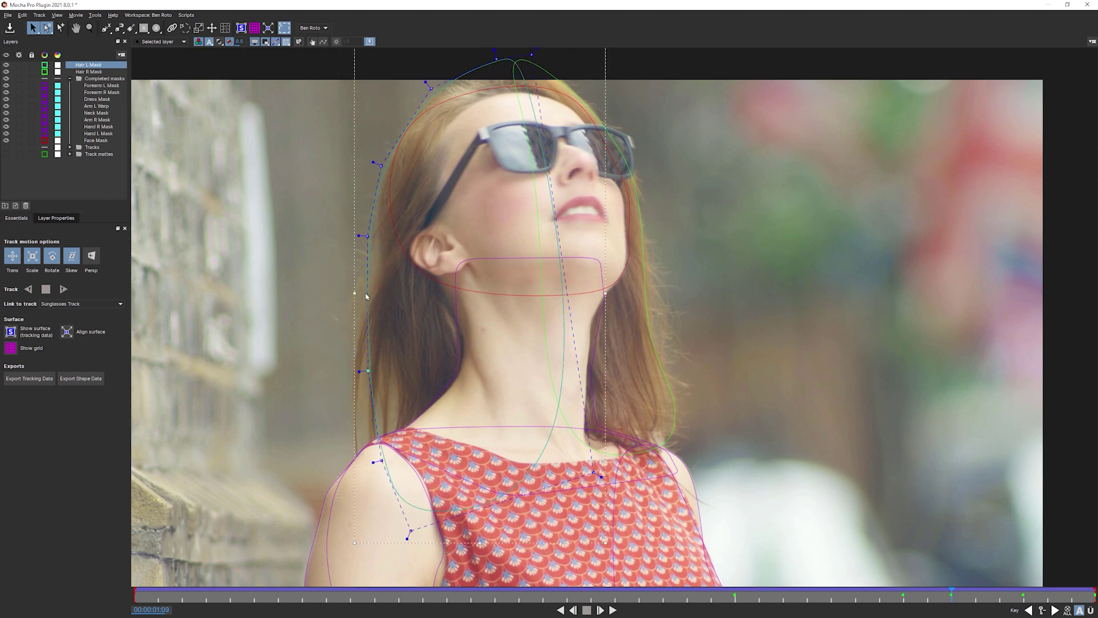
Refine the Hair L Mask's outer points beside the hair and move its shoulder point outward
left_click(388, 367)
left_click(369, 237)
left_click_drag(366, 236, 373, 234)
left_click_drag(376, 370, 369, 366)
left_click_drag(375, 462, 359, 464)
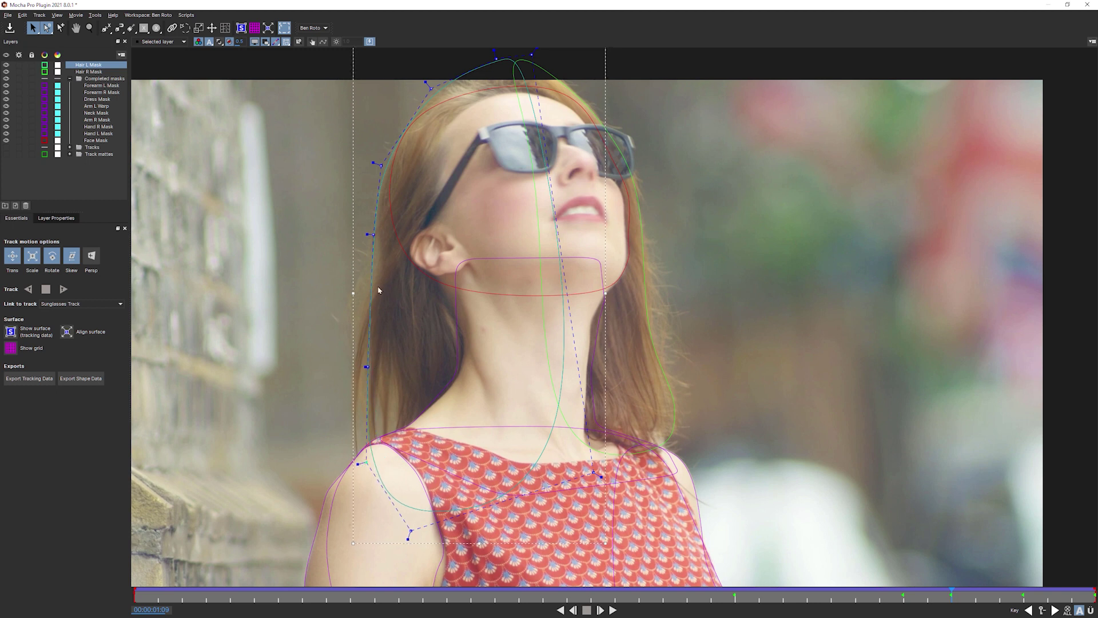
At 00:00:01:07, move the Hair L Mask's outer points outward to the hair edge, and at 00:00:01:04 pull its outer side inward
left_click_drag(953, 595, 880, 583)
left_click(895, 593)
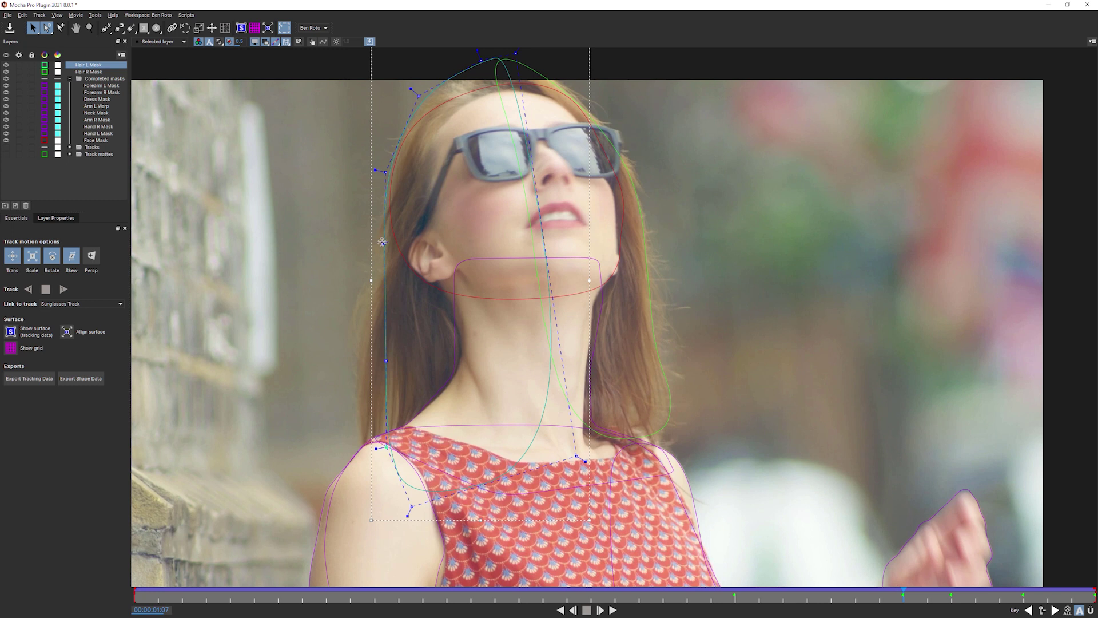
left_click_drag(379, 245, 373, 246)
left_click_drag(389, 362, 378, 363)
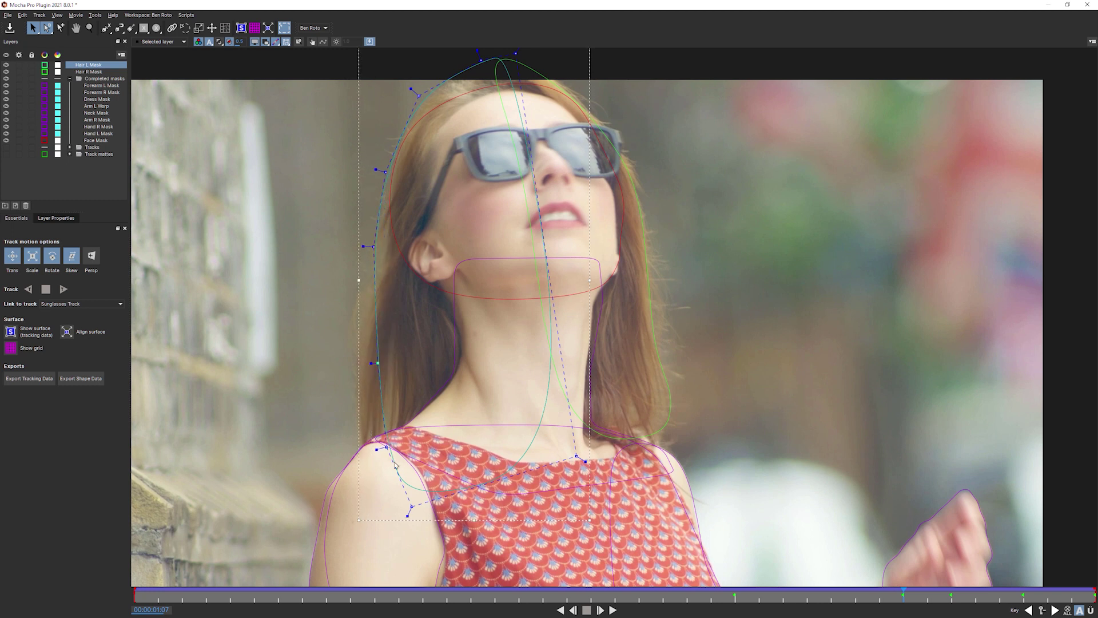
left_click_drag(377, 449, 376, 452)
left_click_drag(899, 595, 831, 595)
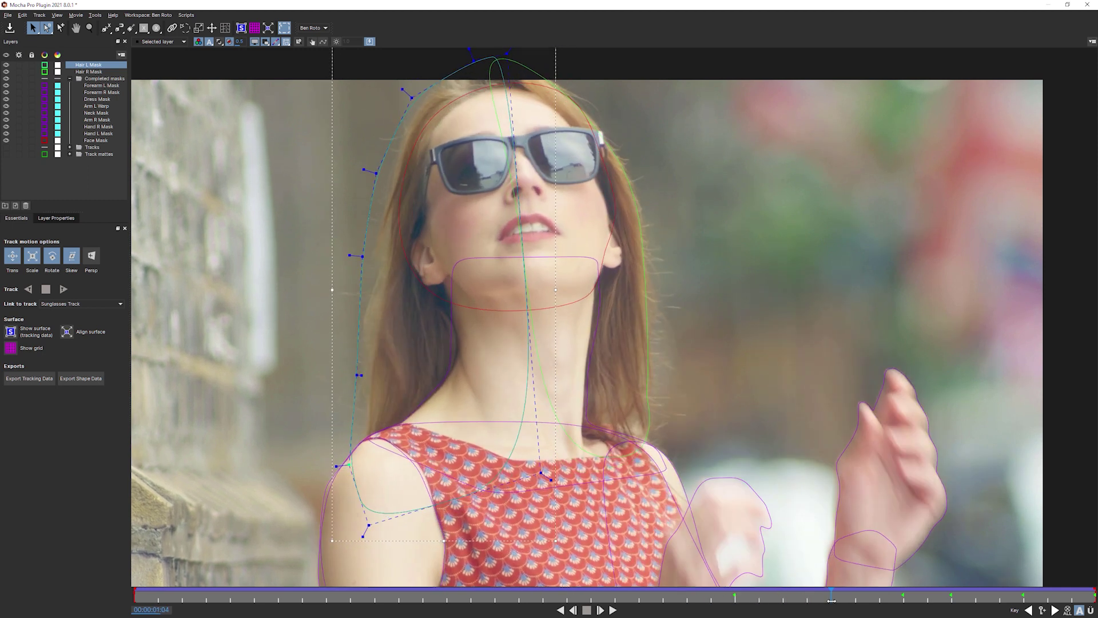
left_click_drag(331, 291, 343, 363)
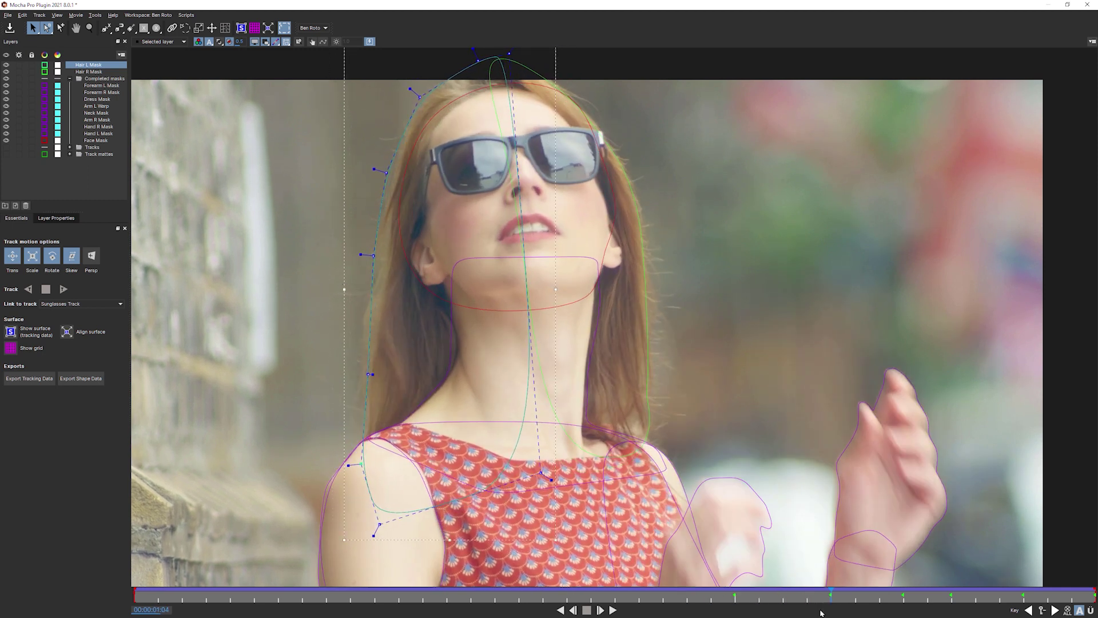
At 00:00:00:14, widen the Hair L Mask out to the back edge of the hair and shift its upper outer points further outward
left_click_drag(830, 596, 471, 594)
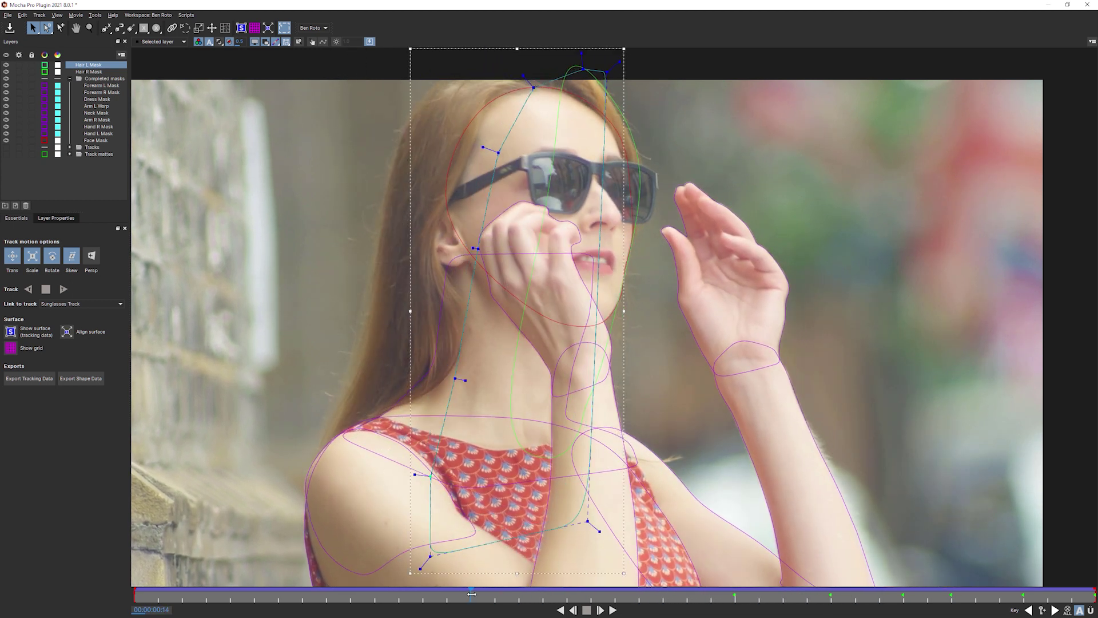
left_click_drag(409, 312, 290, 301)
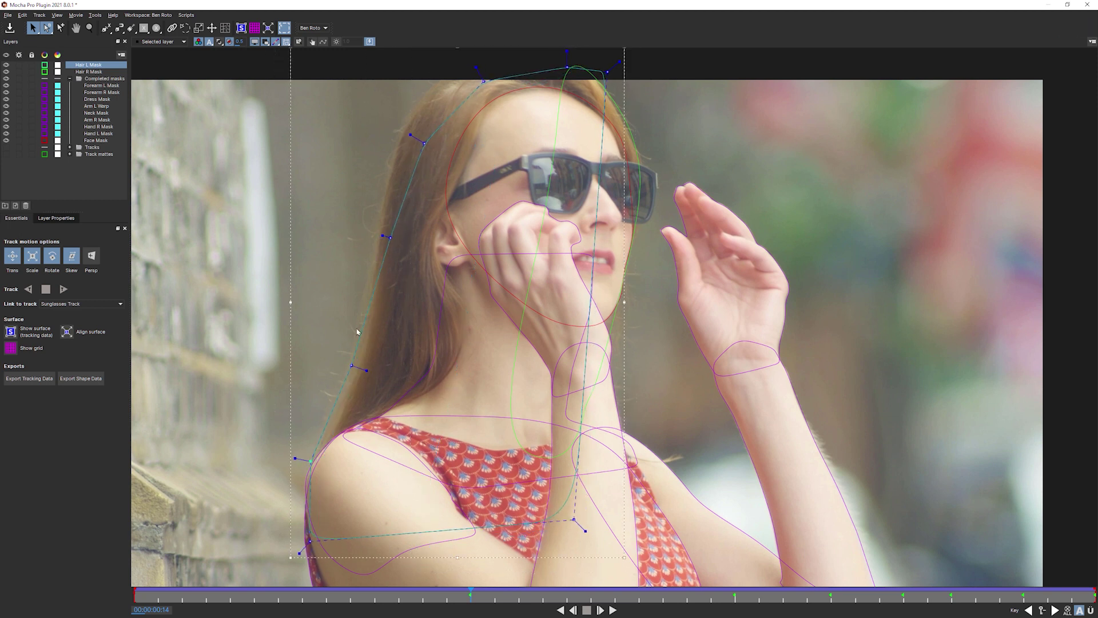
left_click_drag(366, 251, 495, 58)
left_click_drag(317, 319, 420, 378)
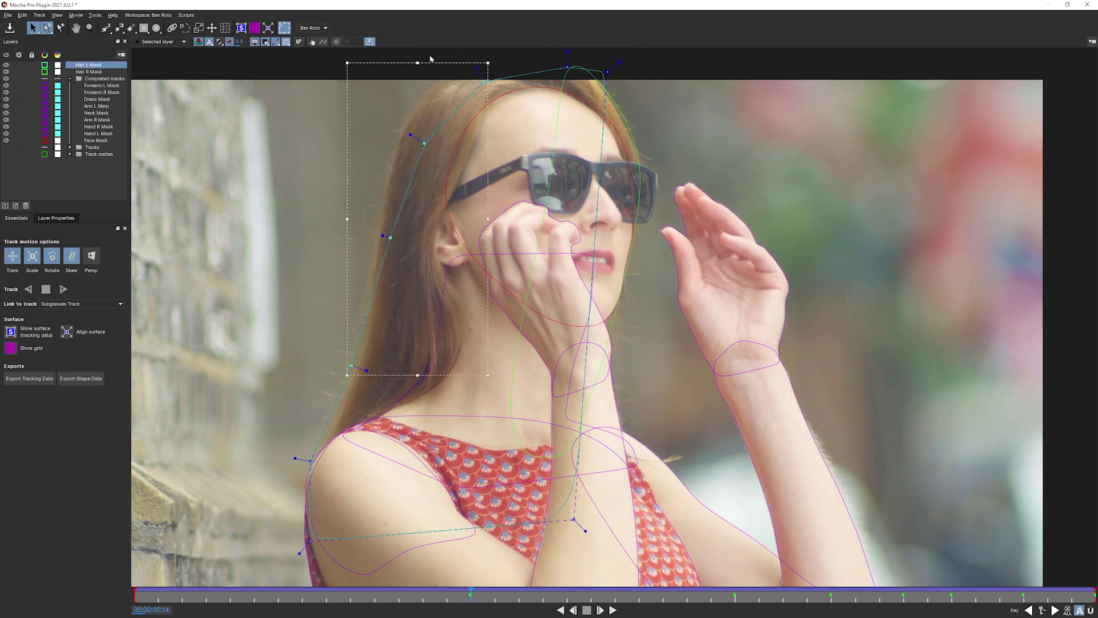
left_click_drag(417, 63, 385, 59)
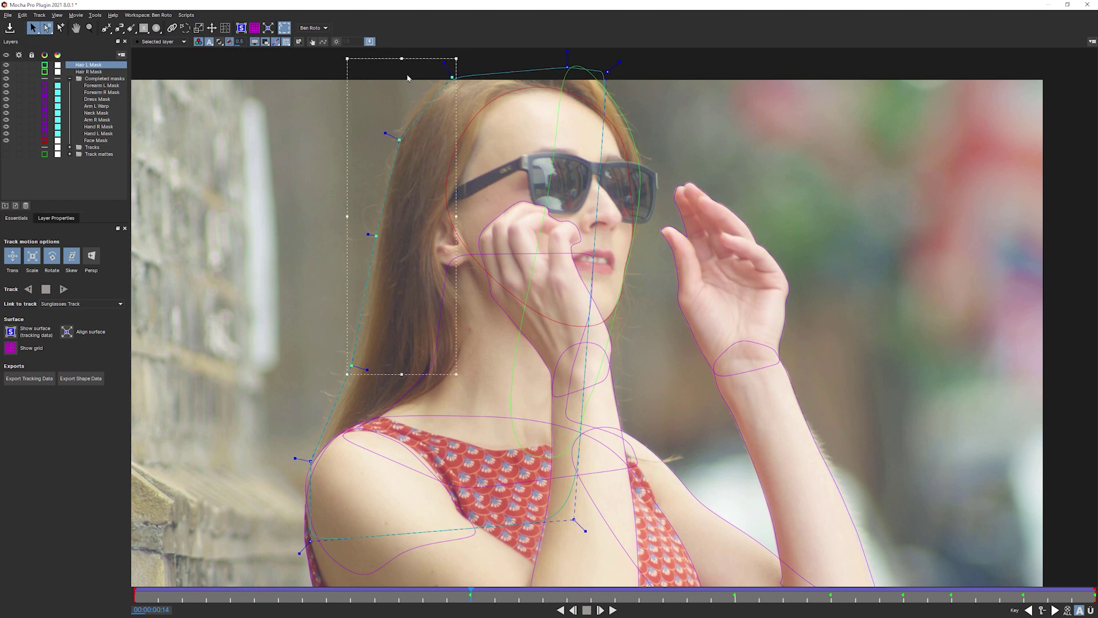
Refine the Hair L Mask's upper outer points around the back of the head
left_click_drag(361, 251, 462, 55)
left_click_drag(394, 138, 383, 136)
left_click(385, 137)
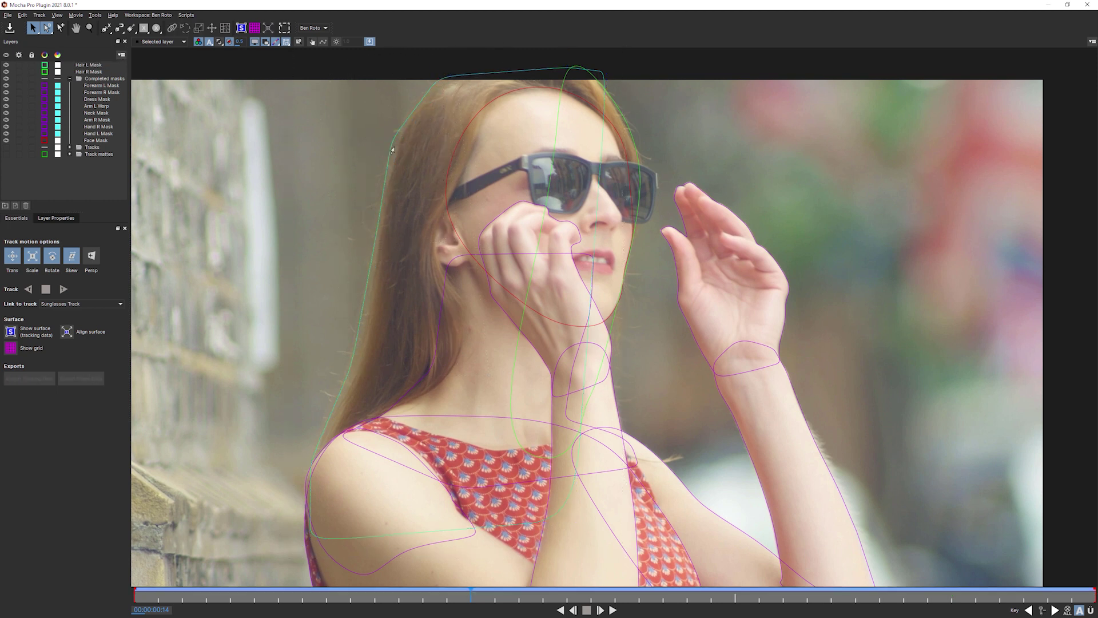
left_click(392, 146)
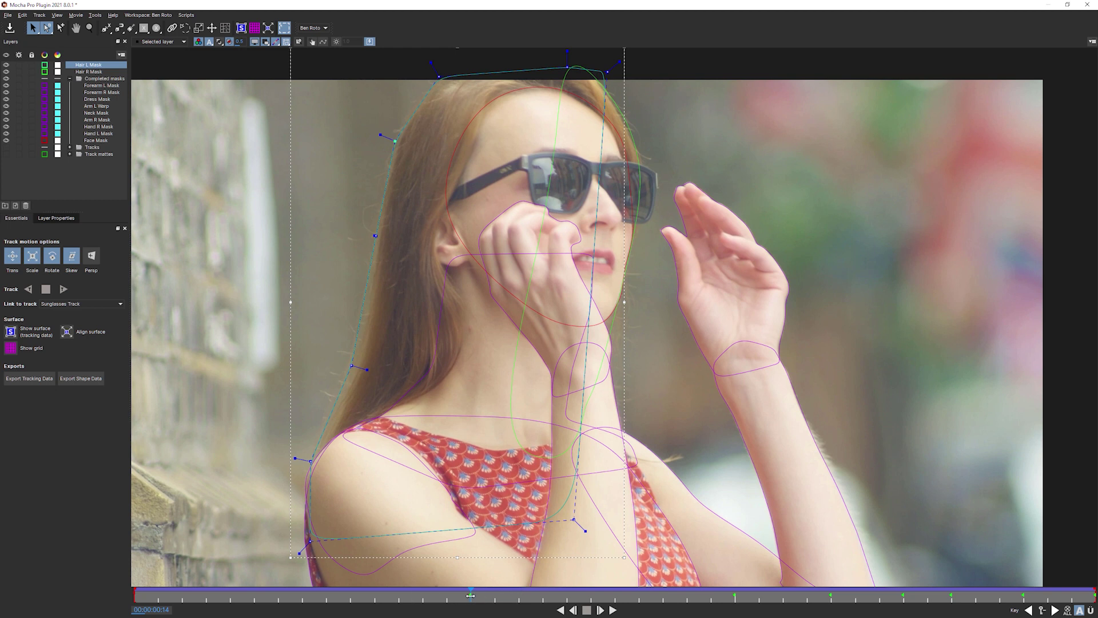
At 00:00:00:00, reposition the Hair L Mask over the hair and skew its lower side inward to follow the hair's back edge
left_click_drag(470, 595, 158, 597)
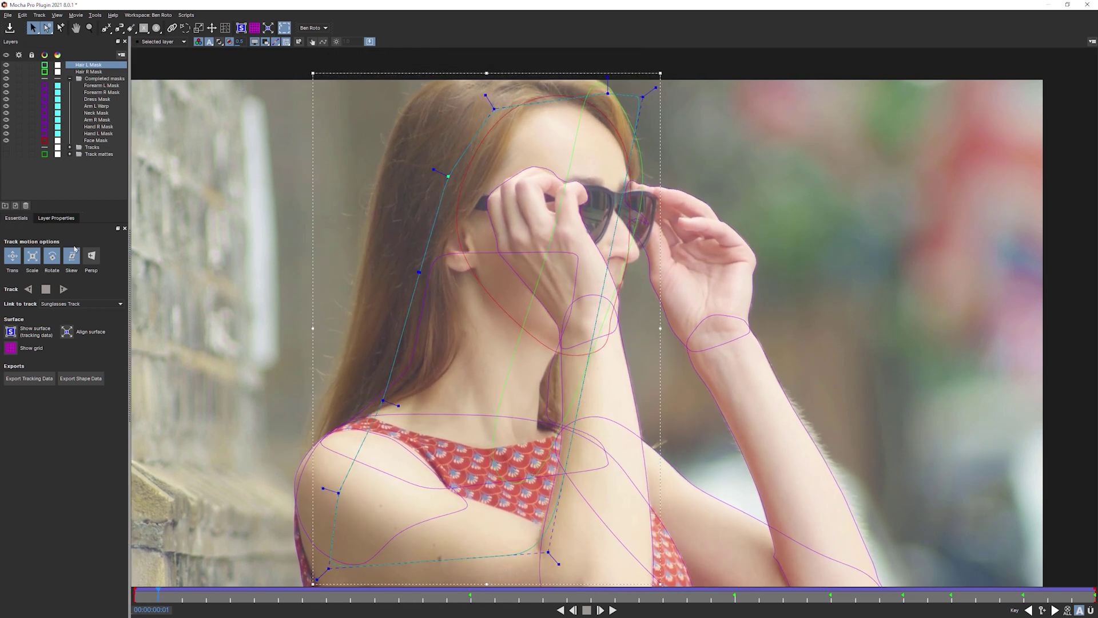
left_click(135, 591)
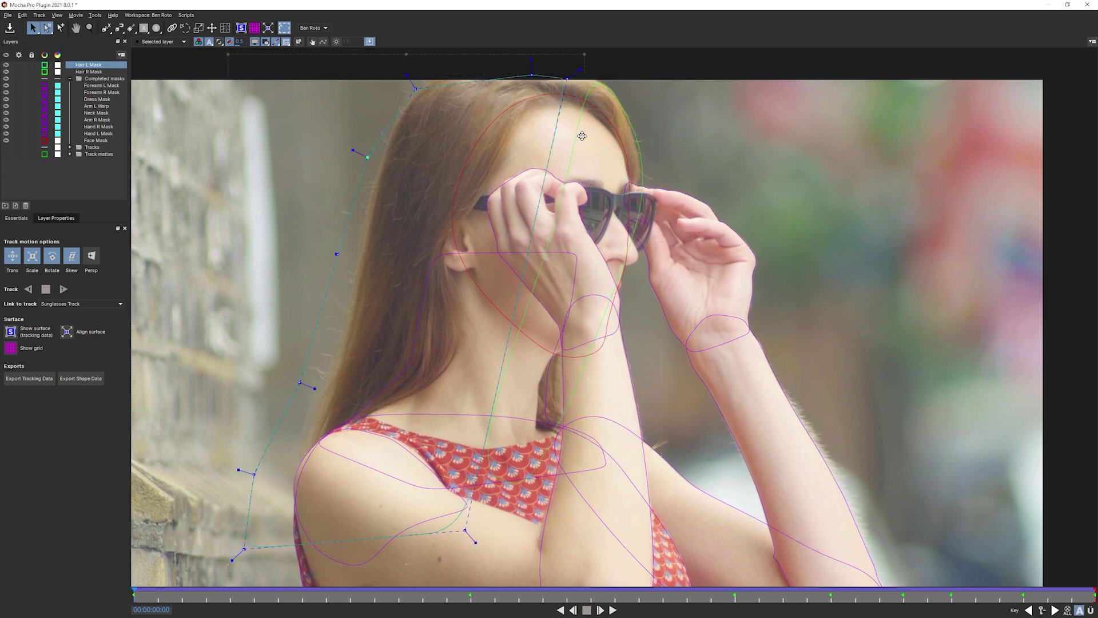
left_click_drag(581, 136, 587, 125)
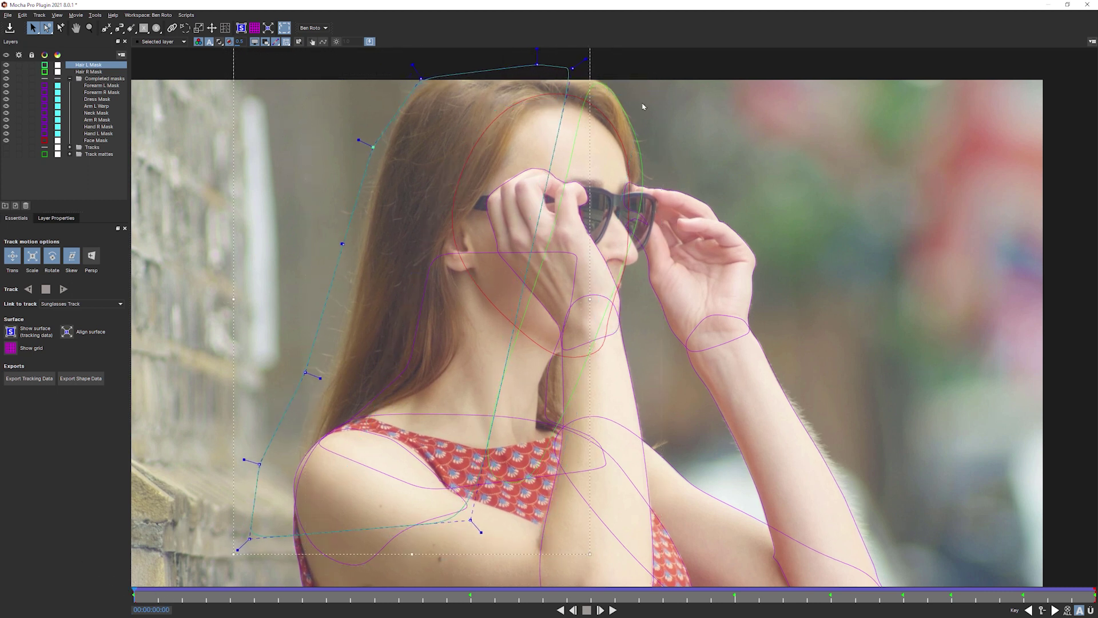
left_click_drag(412, 554, 456, 553)
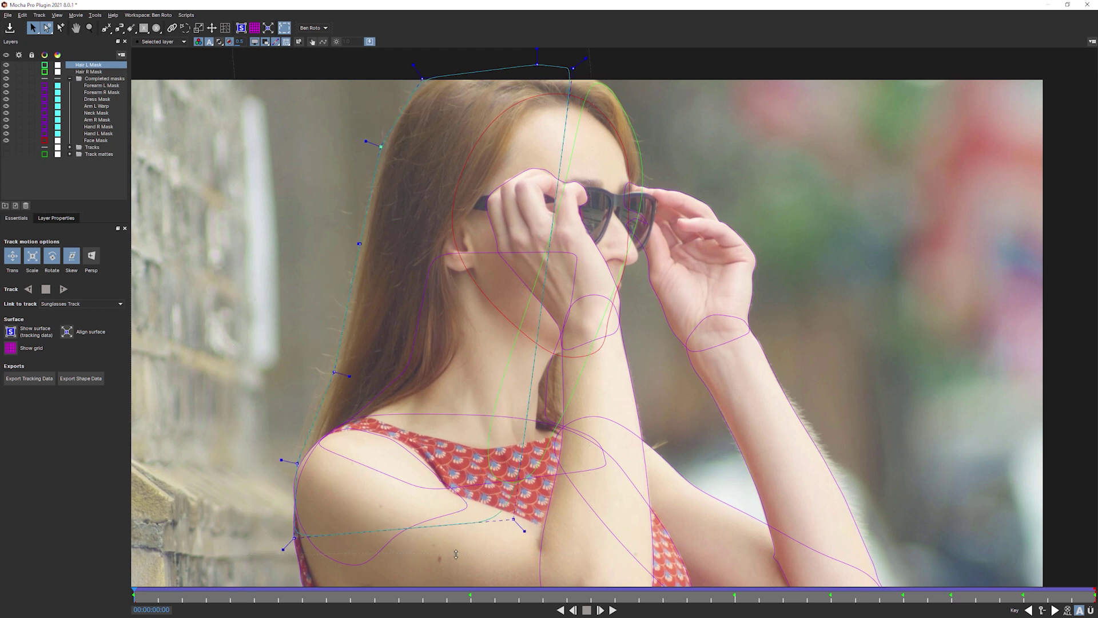
Move the Hair L Mask's two front corner points toward the face side and nudge its lower outer corner onto the arm edge
left_click_drag(514, 518, 552, 520)
left_click_drag(573, 68, 610, 82)
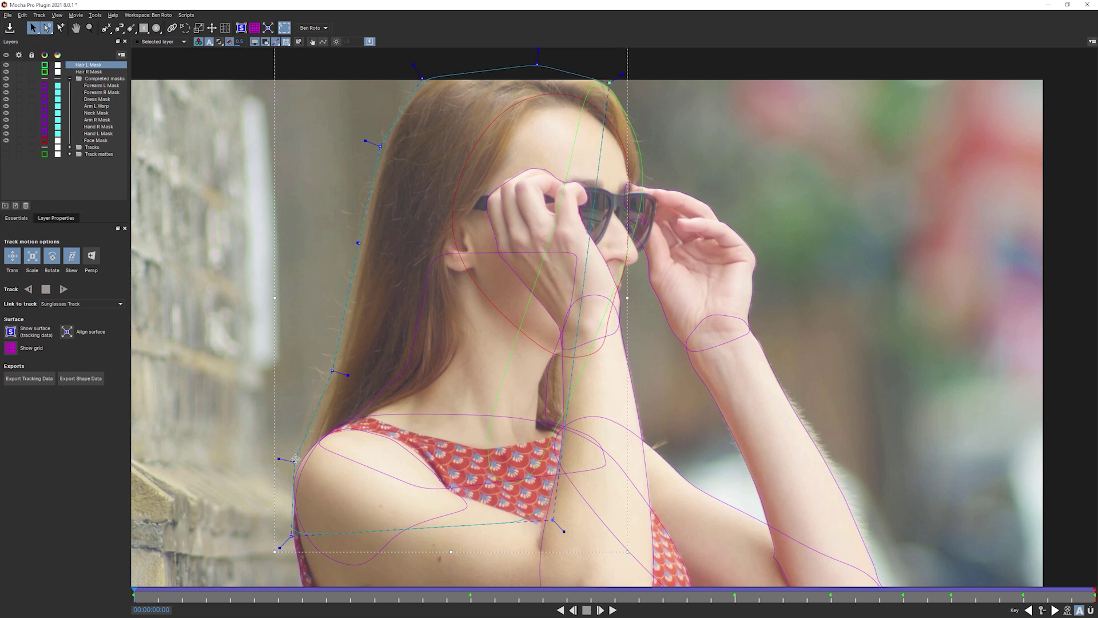
left_click_drag(291, 536, 295, 535)
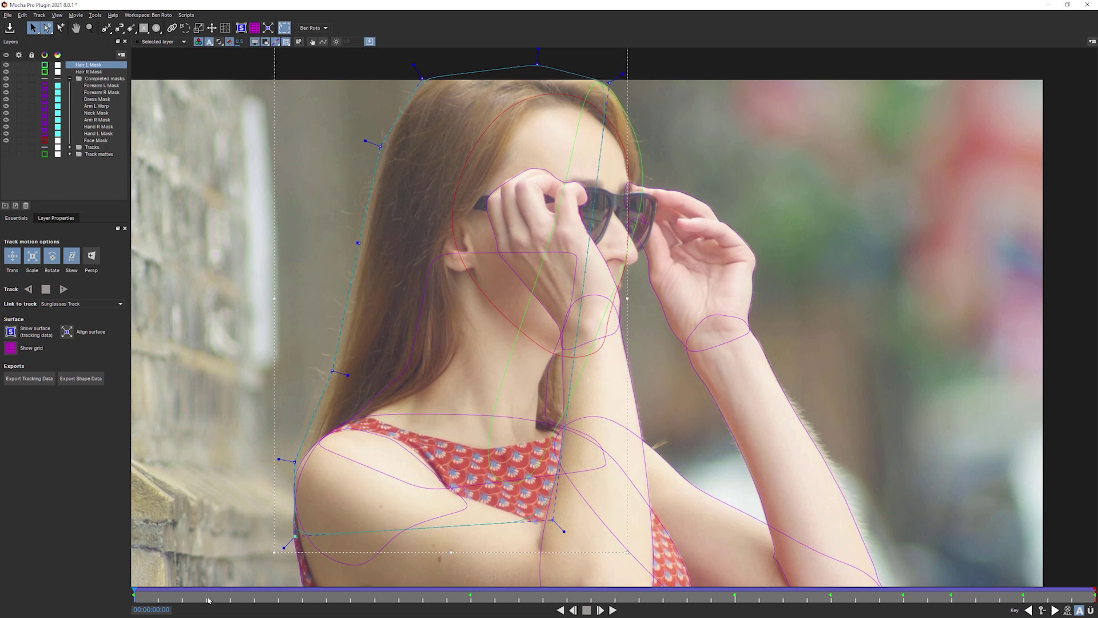
At 00:00:00:01, stretch the Hair L Mask's outer side out to the hair edge and raise its shoulder point slightly
key("Right")
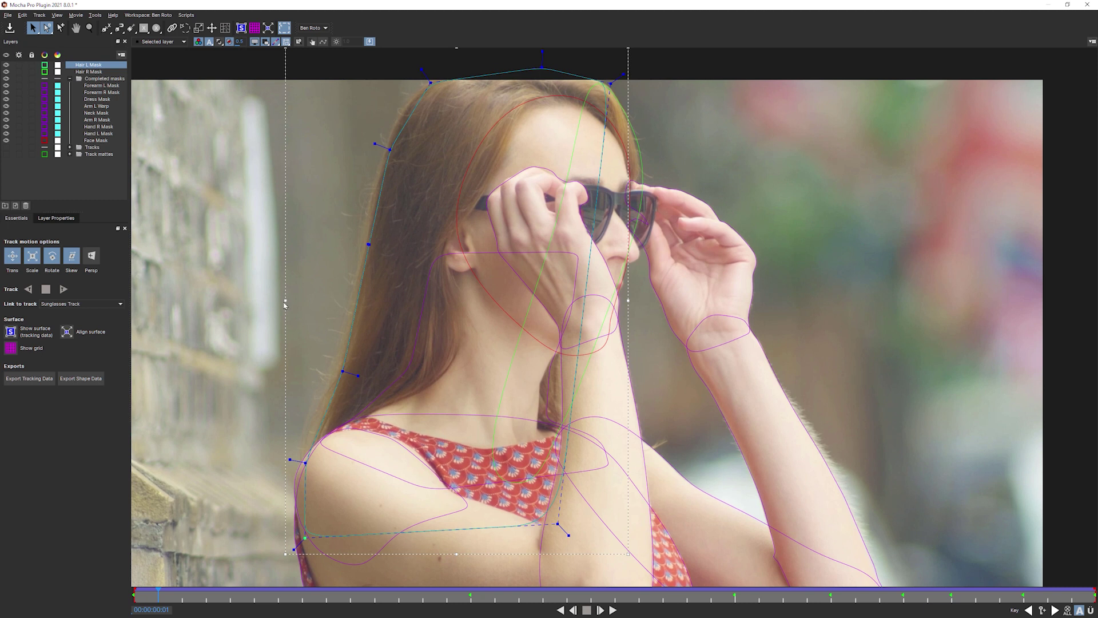
left_click_drag(285, 305, 277, 295)
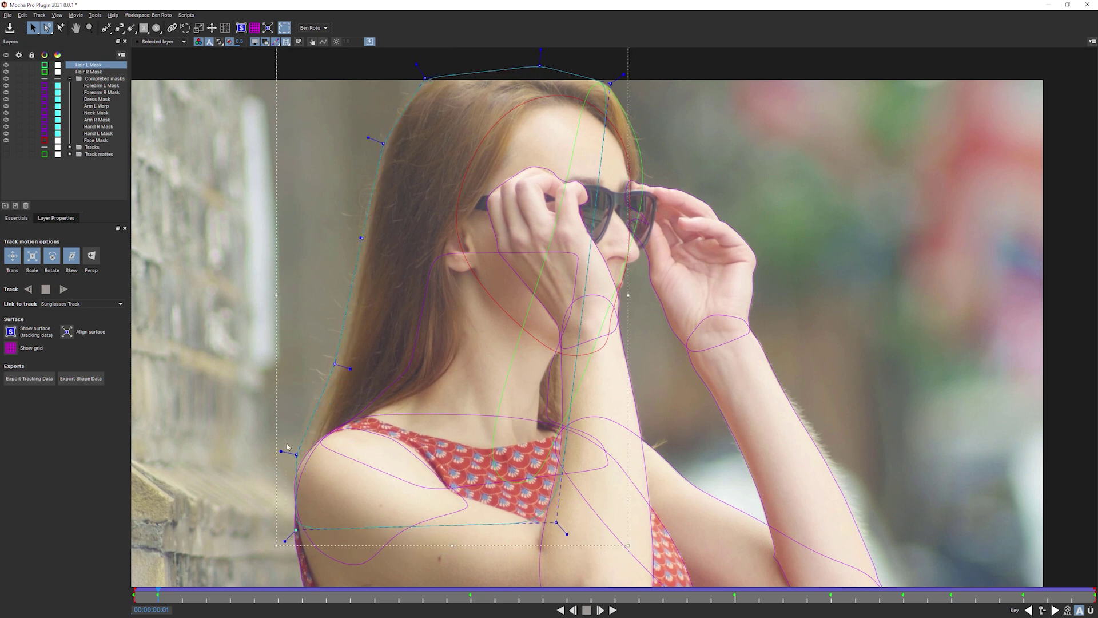
left_click_drag(288, 447, 289, 441)
At 00:00:00:07, move the Hair L Mask's outer side outward to the hair edge and nudge its top front point inward
key("Right")
key("Right")
key("Right")
key("Right")
key("Right")
key("Right")
key("Right")
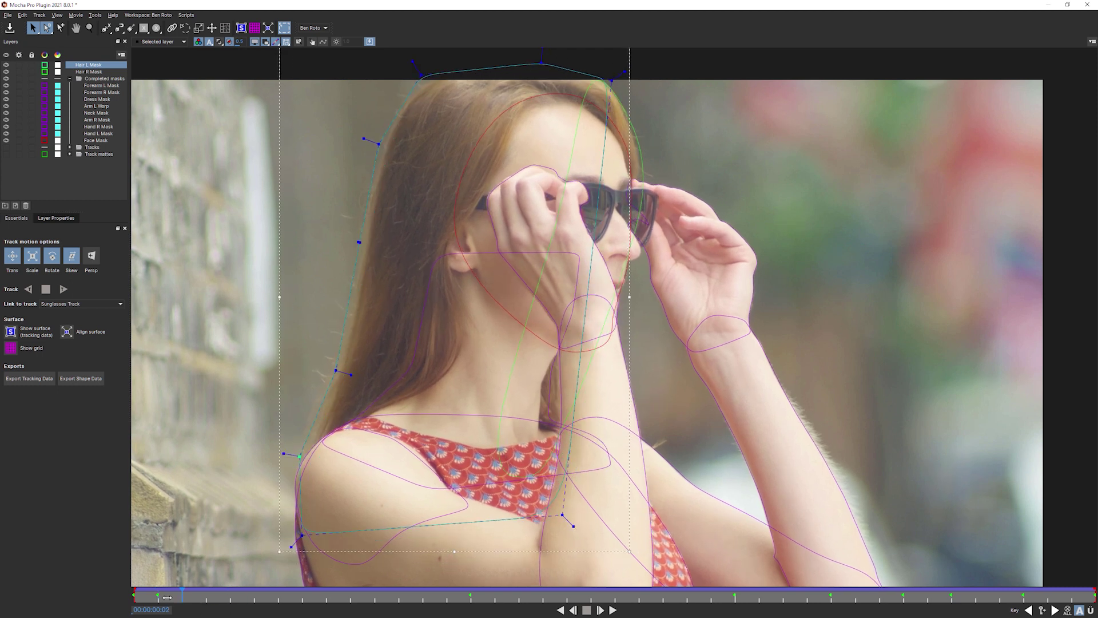
left_click(291, 599)
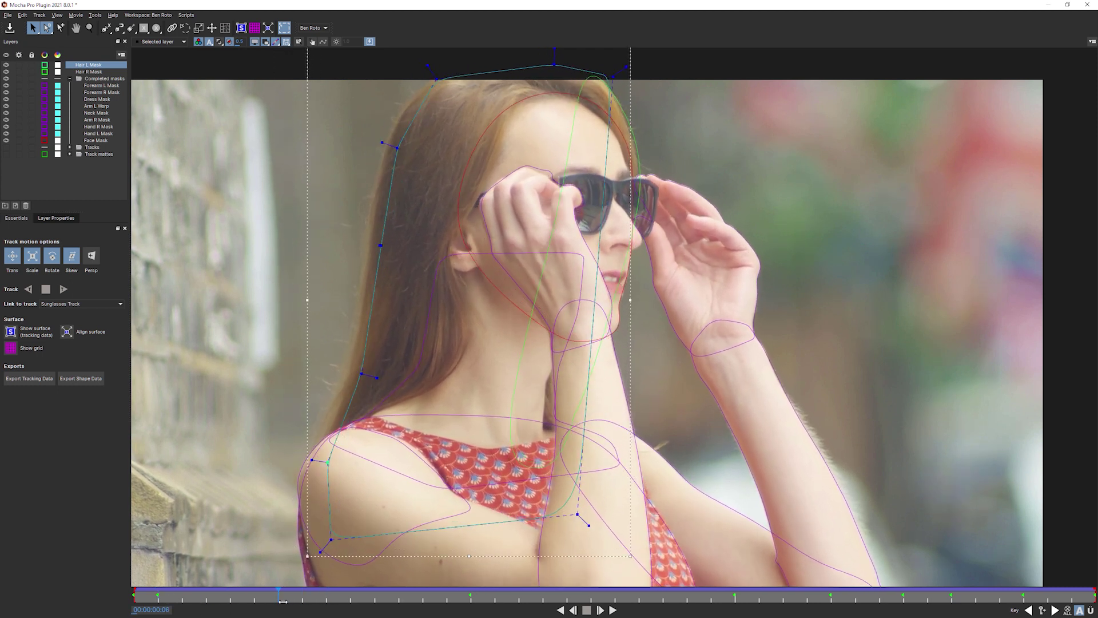
left_click_drag(317, 295, 294, 293)
left_click_drag(628, 77, 622, 77)
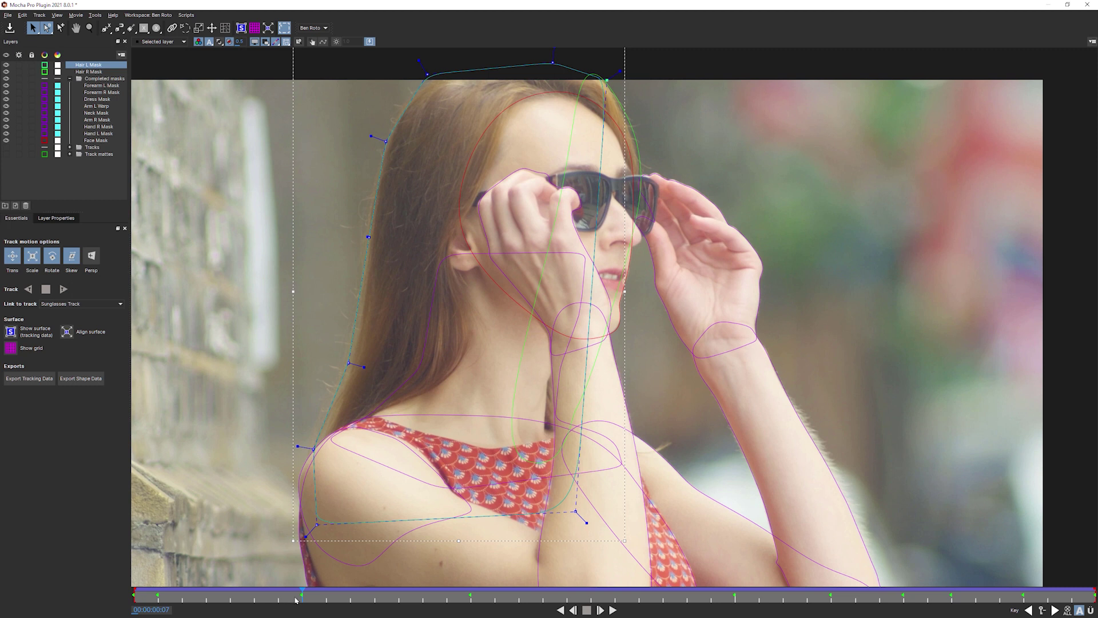
Link the Hair L Mask to the Background Track instead of the Sunglasses Track
left_click_drag(267, 598, 150, 590)
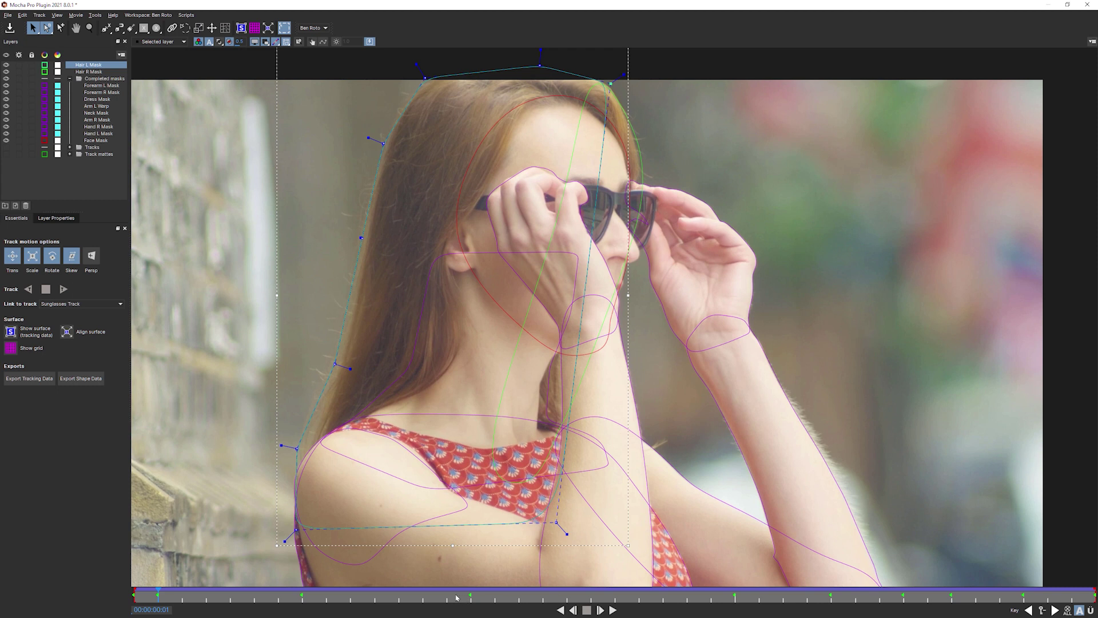
left_click_drag(424, 601, 723, 599)
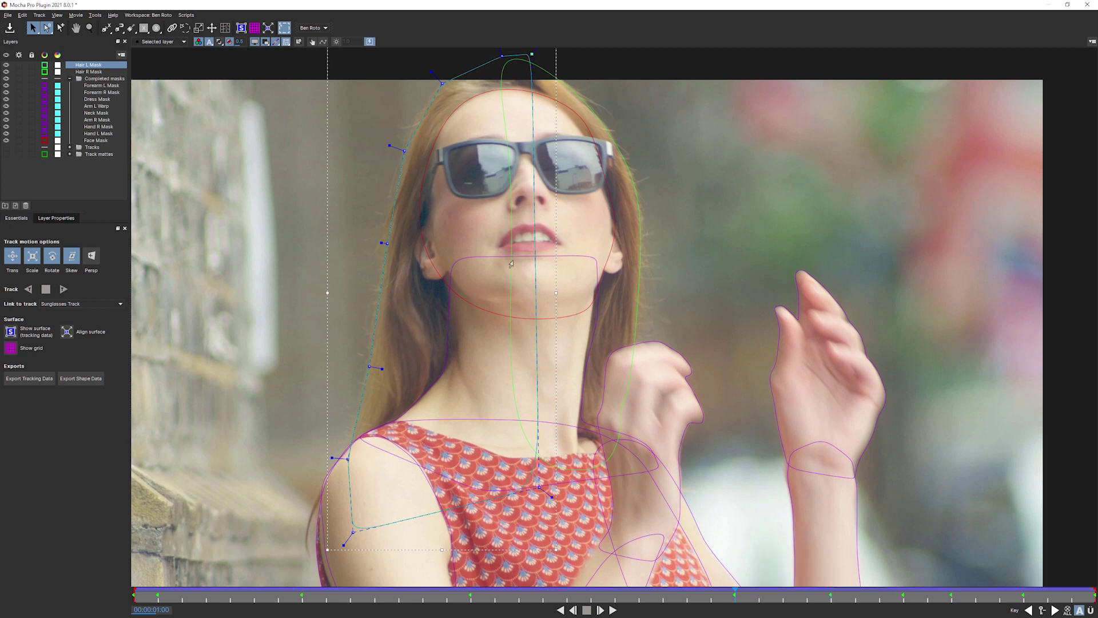
left_click(119, 304)
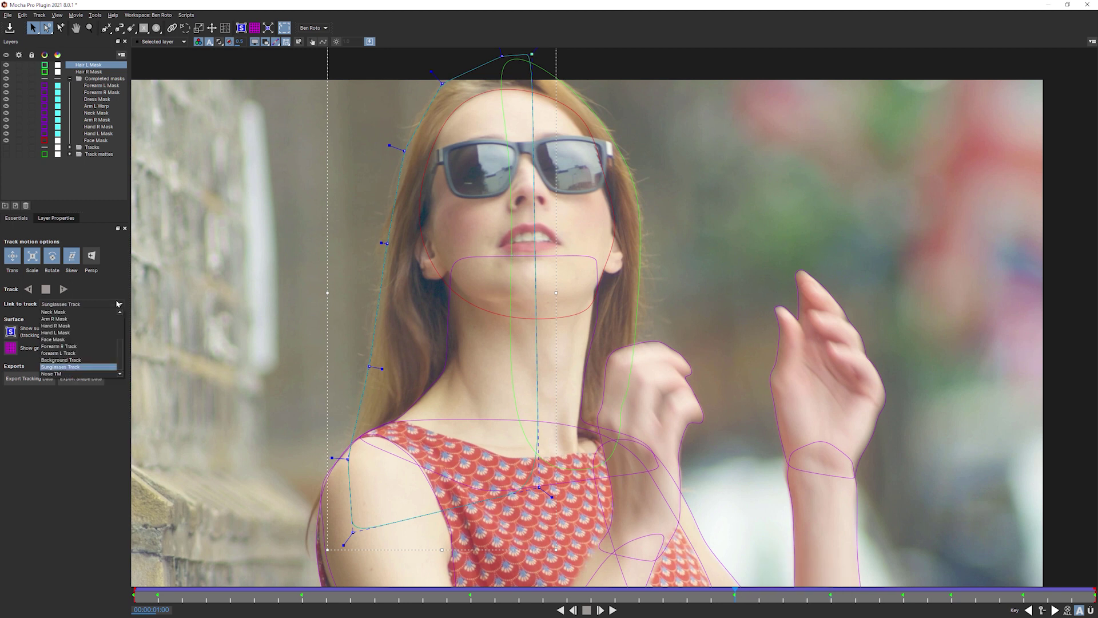
left_click(117, 302)
left_click(119, 303)
scroll(103, 368, "up", 1)
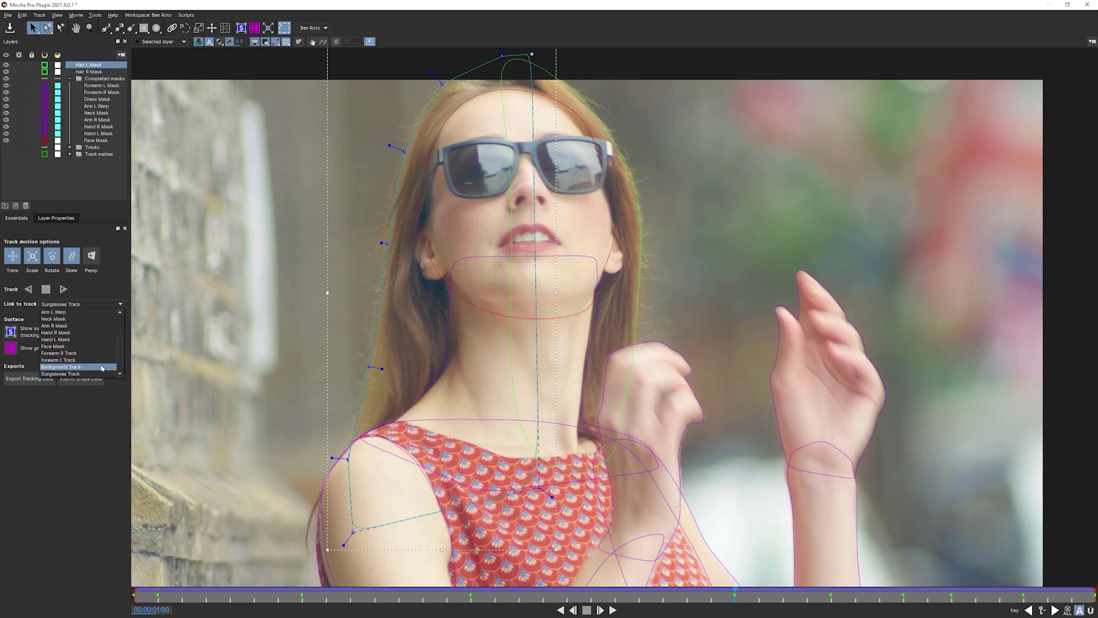
left_click(103, 368)
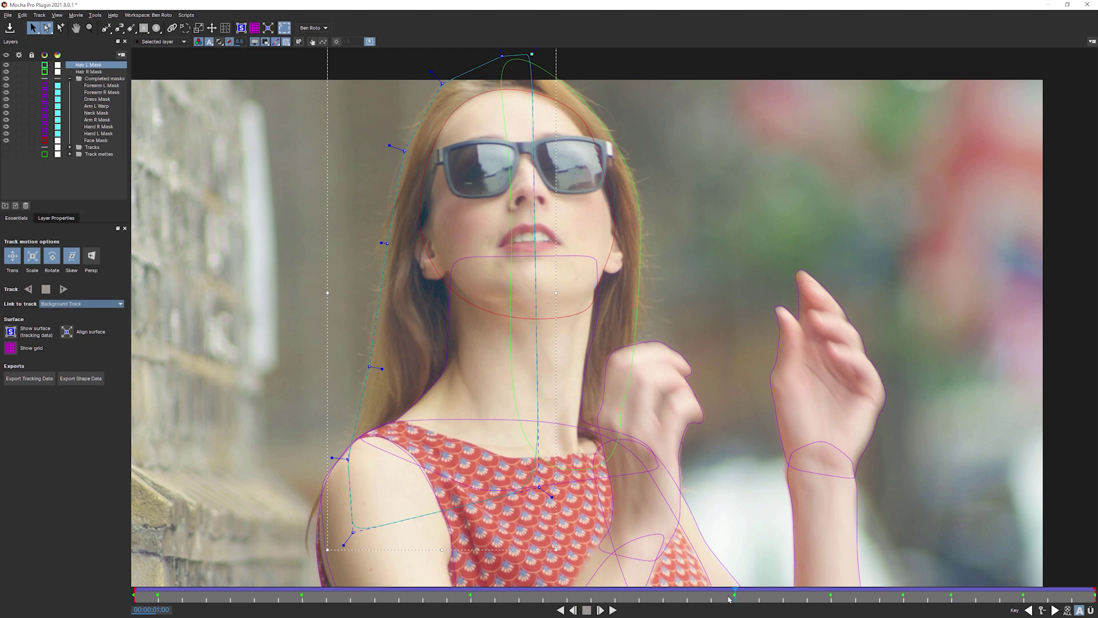
Pull the Hair L Mask's outermost point slightly inward at 00:00:01:15, and delete the mask's keyframe at 00:00:00:01
left_click_drag(735, 594, 1094, 579)
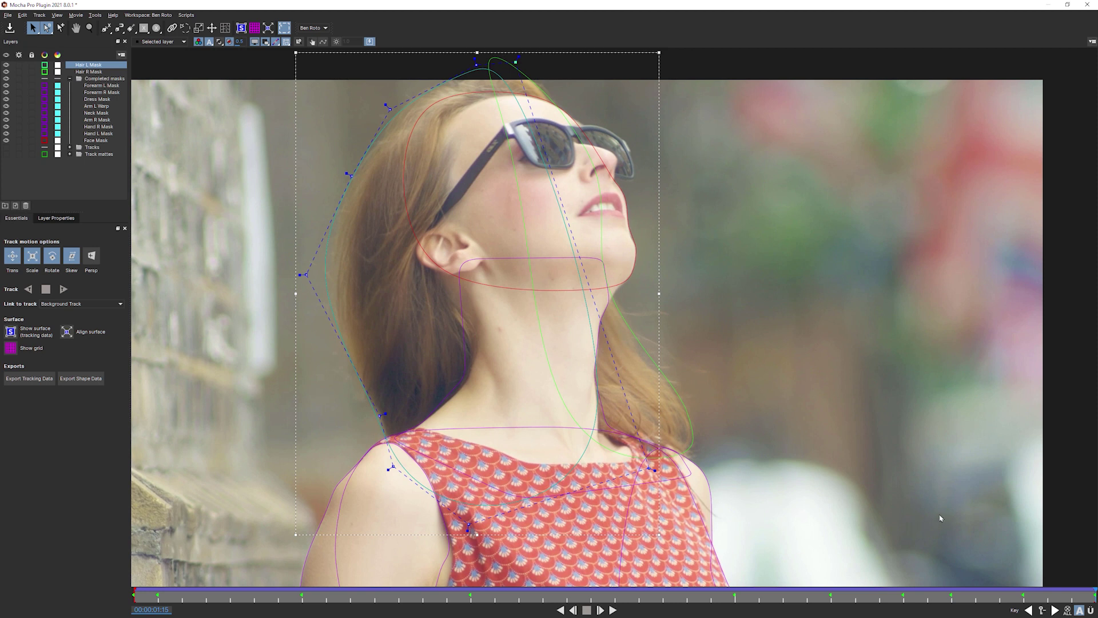
left_click_drag(302, 276, 310, 276)
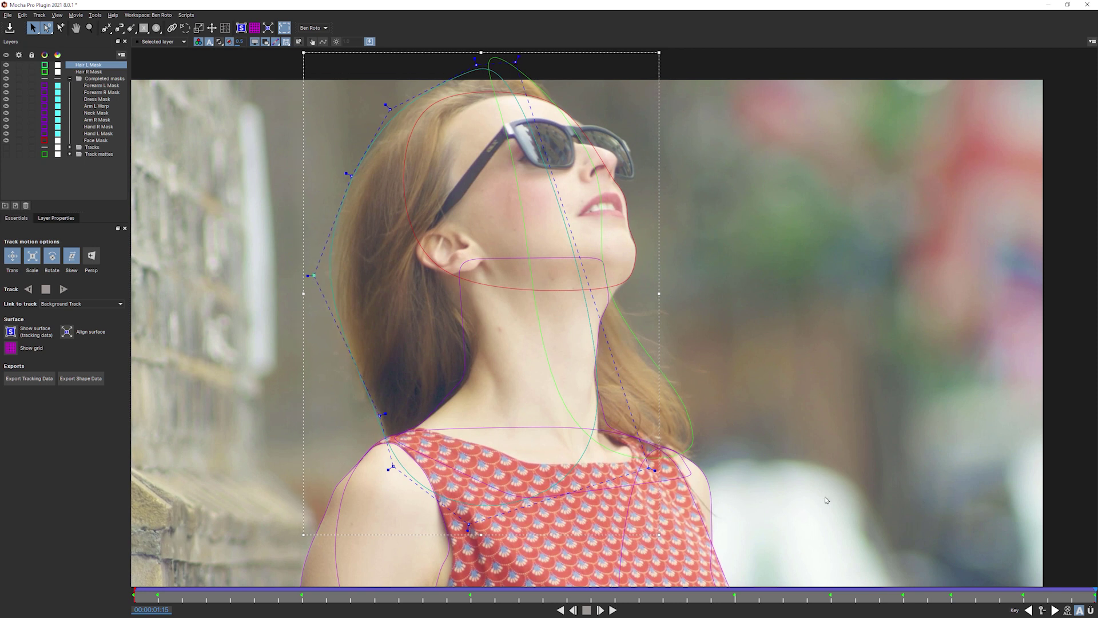
left_click_drag(1057, 598, 155, 597)
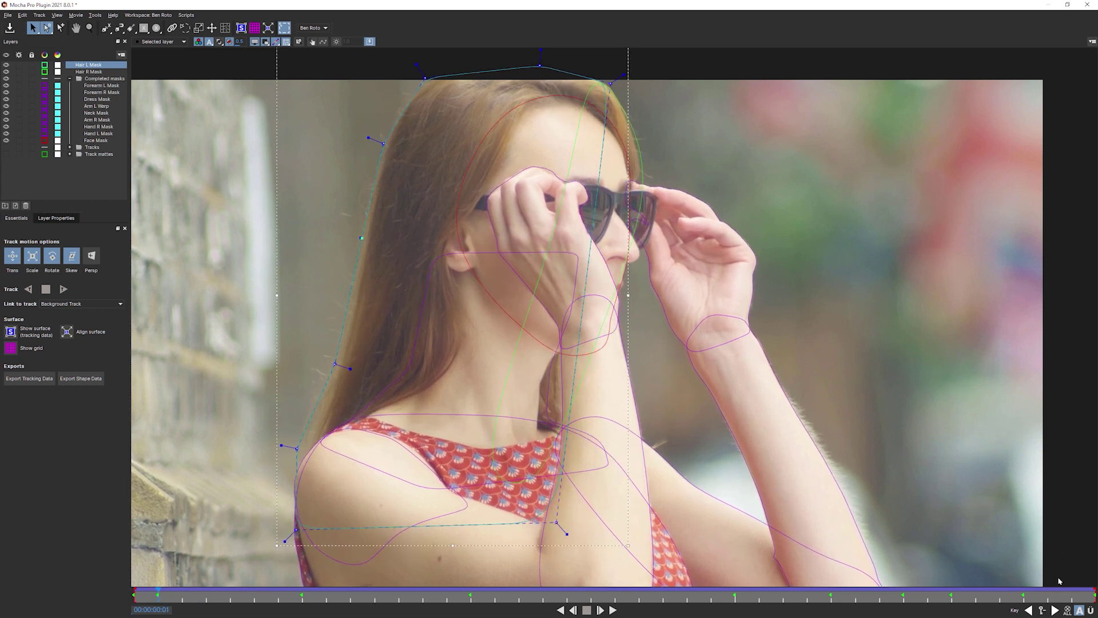
left_click(1043, 611)
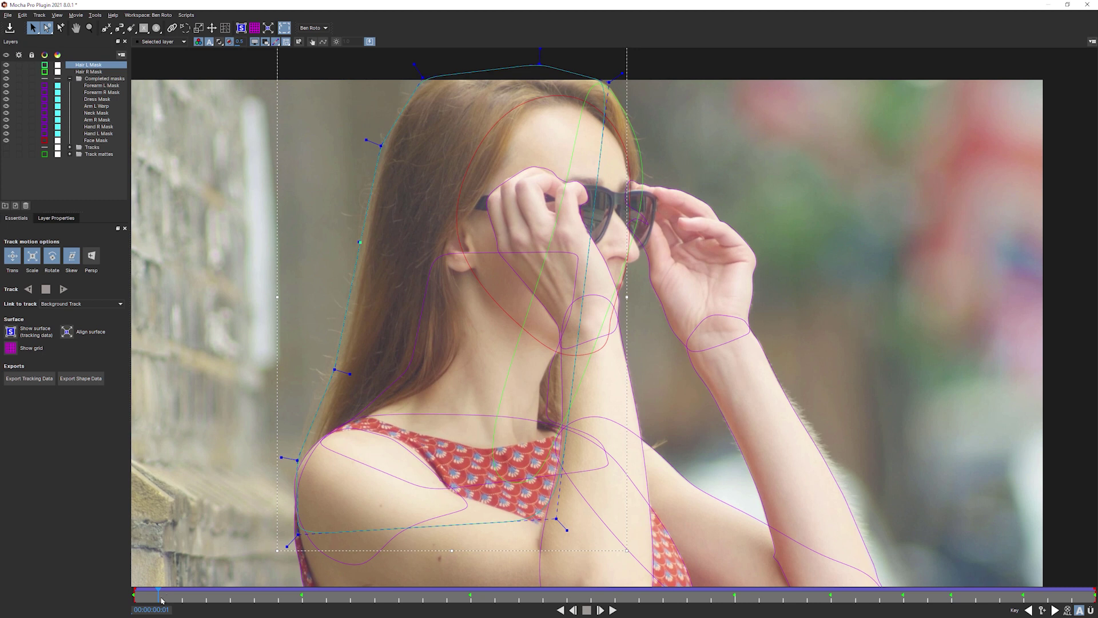
At 00:00:01:12, move the Hair L Mask's top point above the head toward the face side
left_click_drag(159, 596, 898, 593)
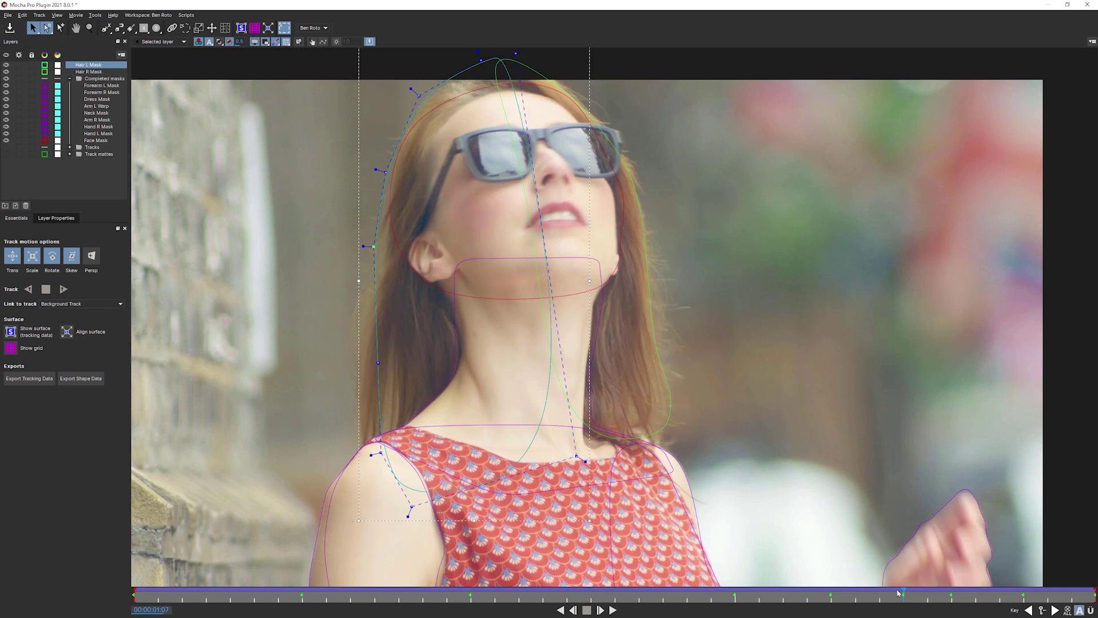
left_click(947, 598)
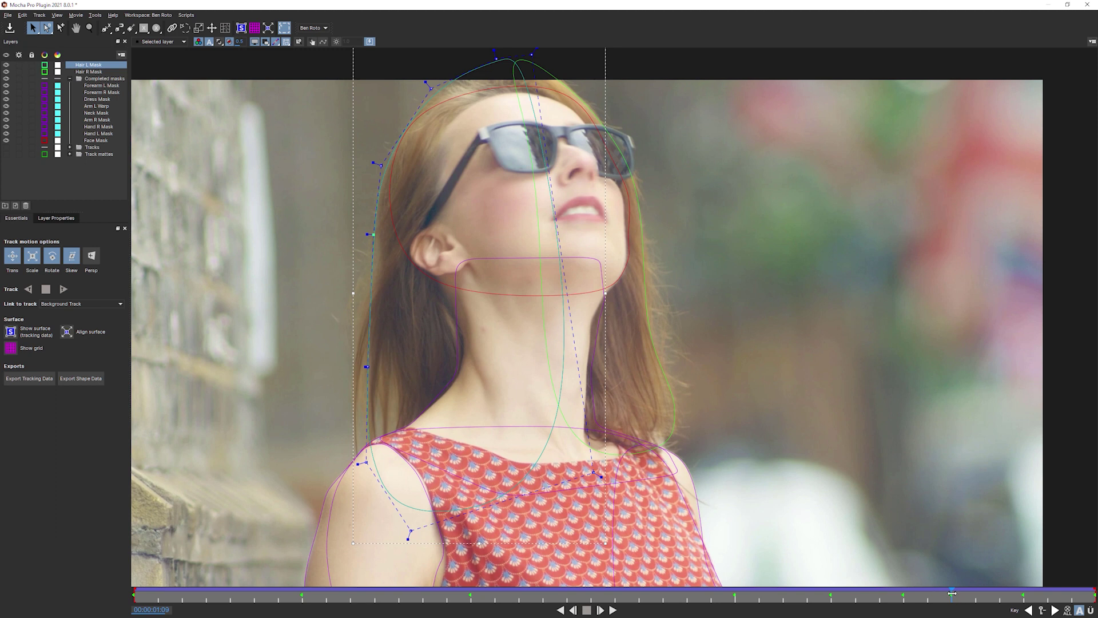
left_click_drag(959, 595, 1025, 597)
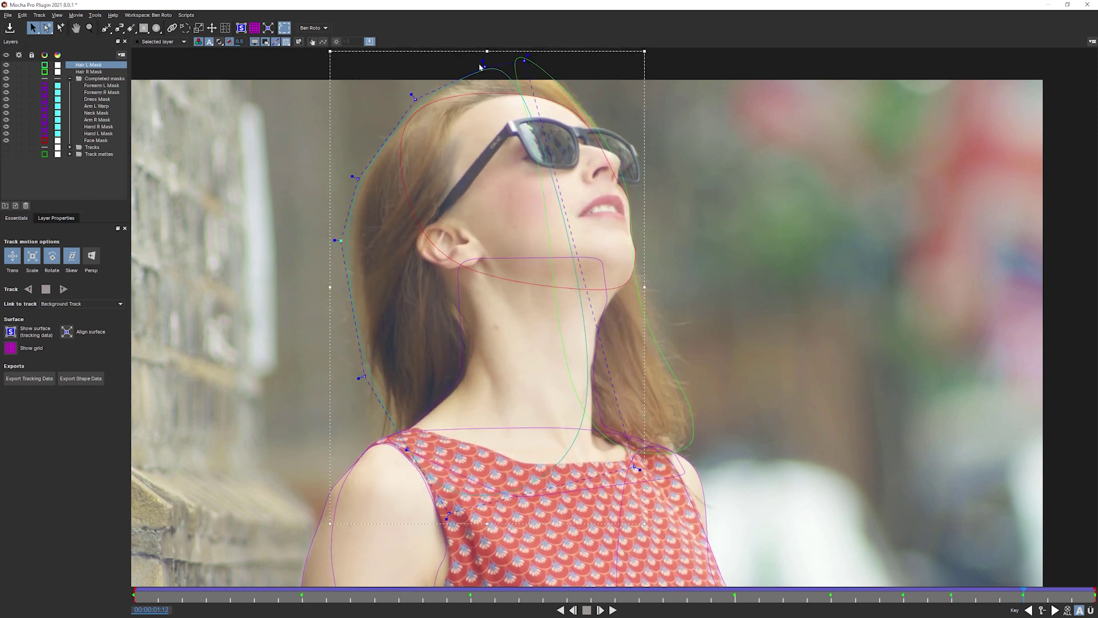
left_click_drag(483, 62, 510, 61)
Return to the first frame and turn on the coloured matte overlay for the mask layers
left_click_drag(1021, 595, 82, 609)
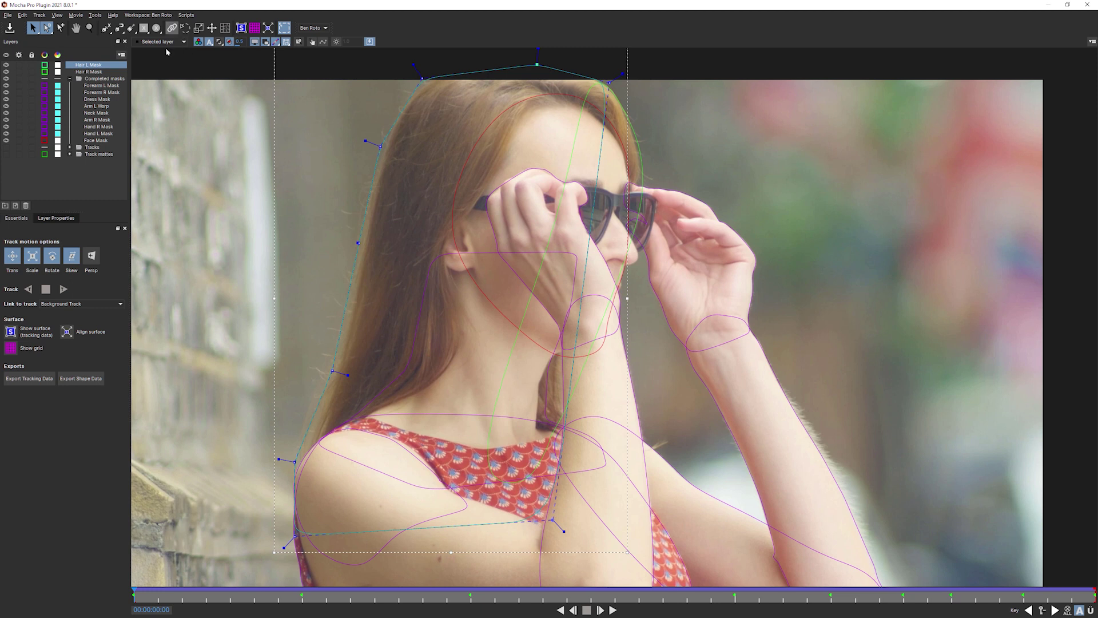
left_click(220, 42)
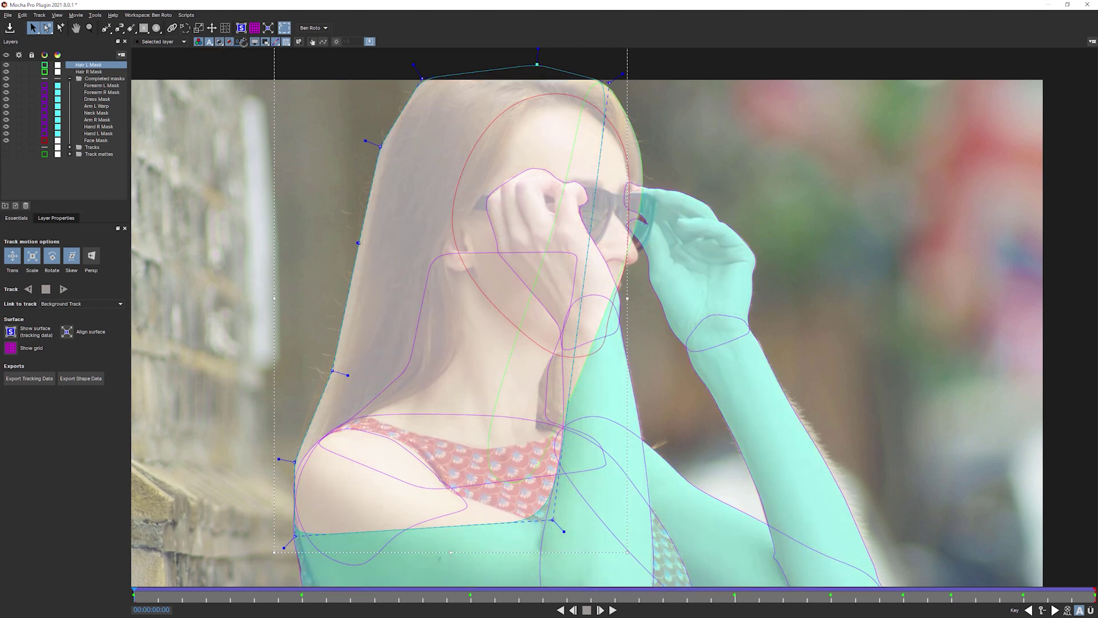
Hide the spline outlines and review the coloured mattes in motion through the clip, returning to the first frame
left_click(255, 41)
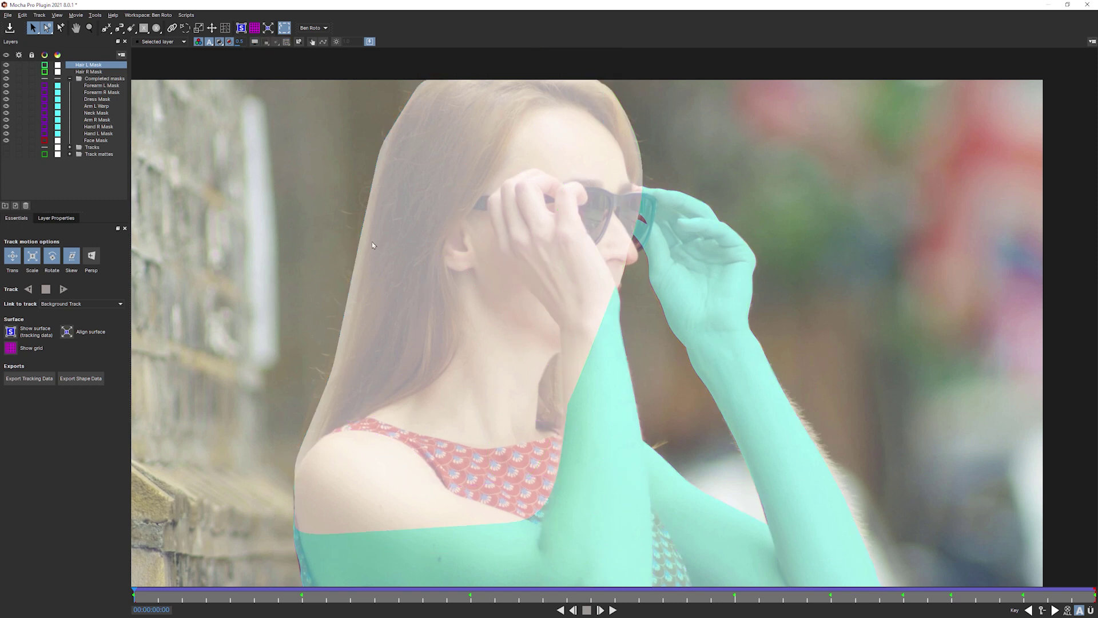
left_click(613, 610)
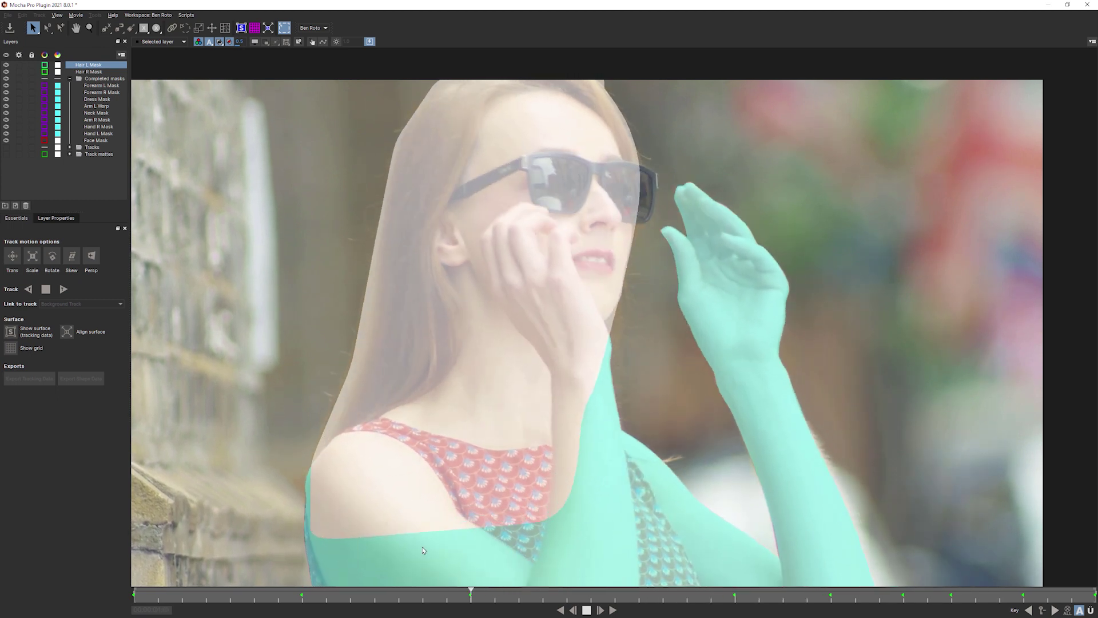
left_click(565, 596)
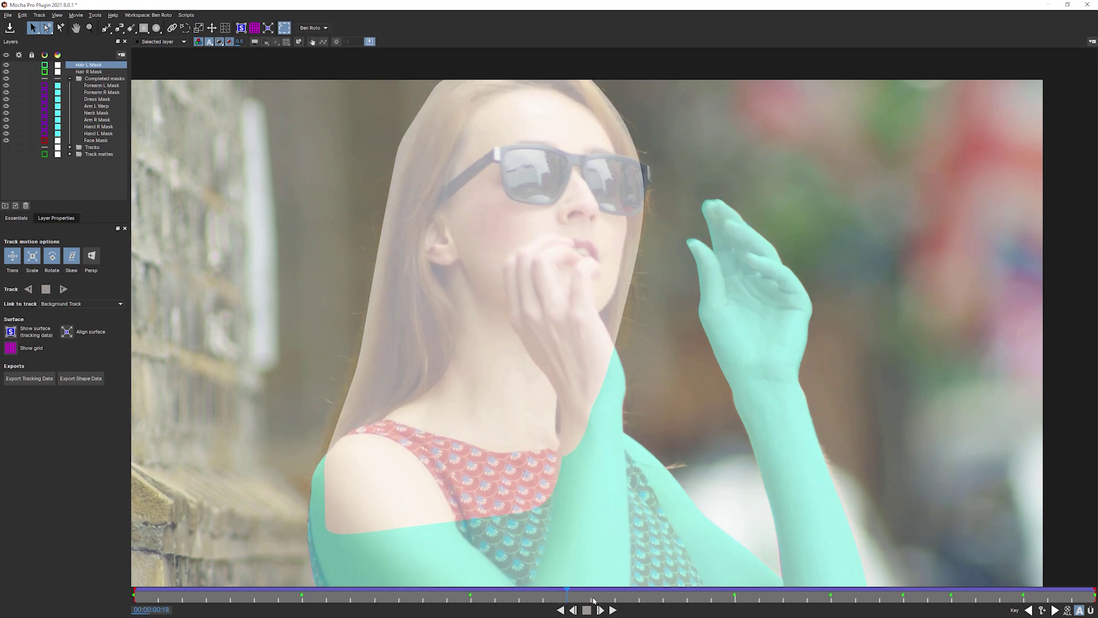
left_click_drag(593, 601, 889, 595)
key("Right")
key("Right")
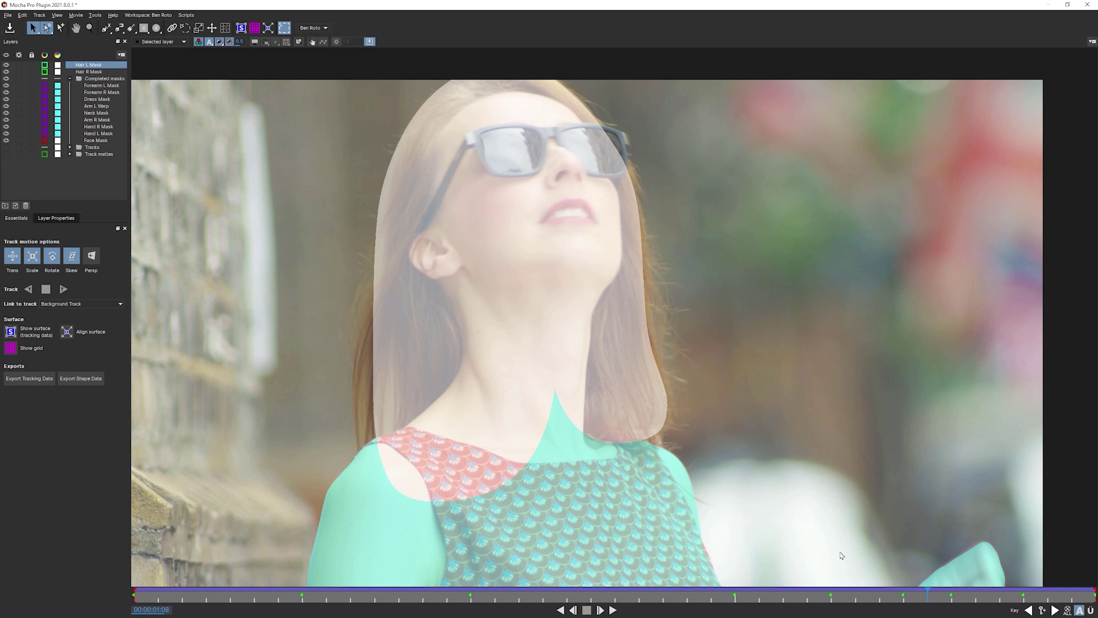
left_click(133, 597)
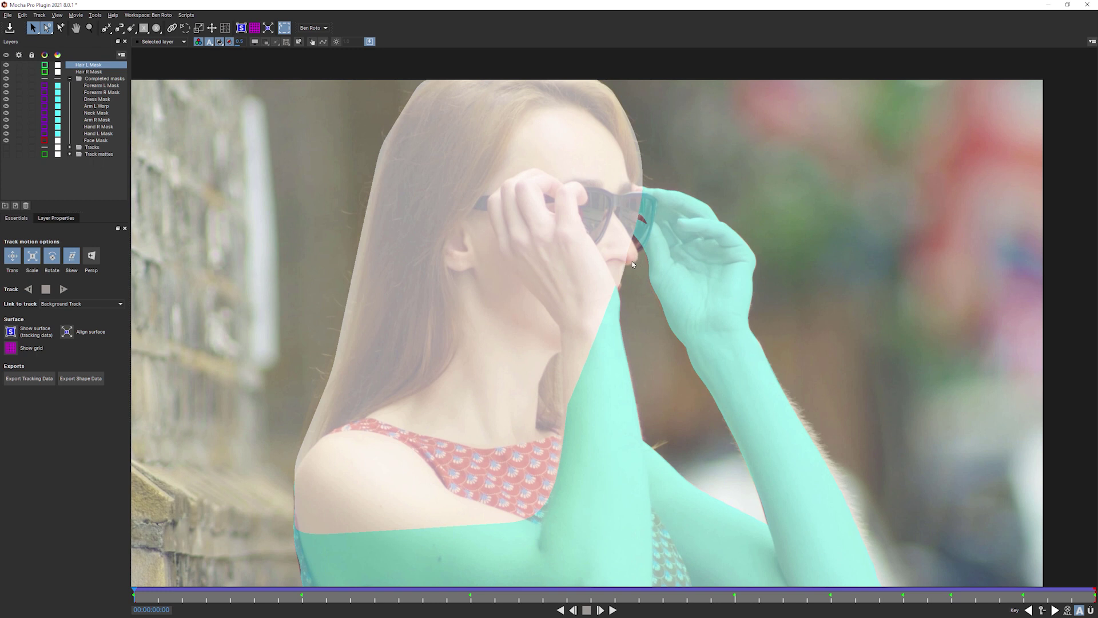
Show the splines again at 00:00:00:21, and put the Face Mask at the top of the layer stack with an orange matte colour
left_click(256, 597)
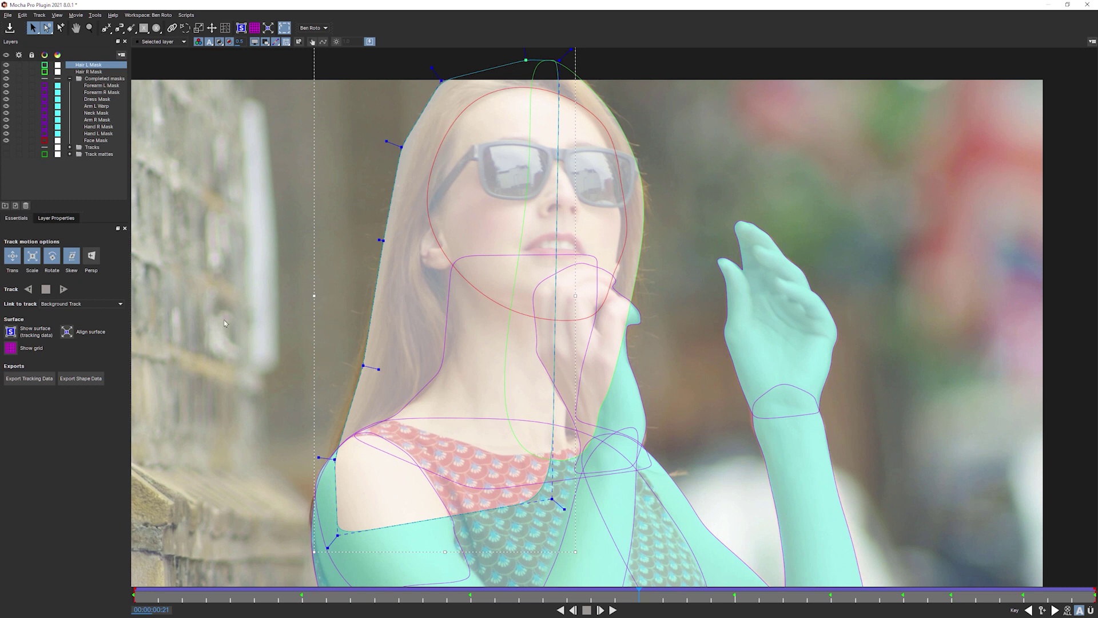
left_click(520, 117)
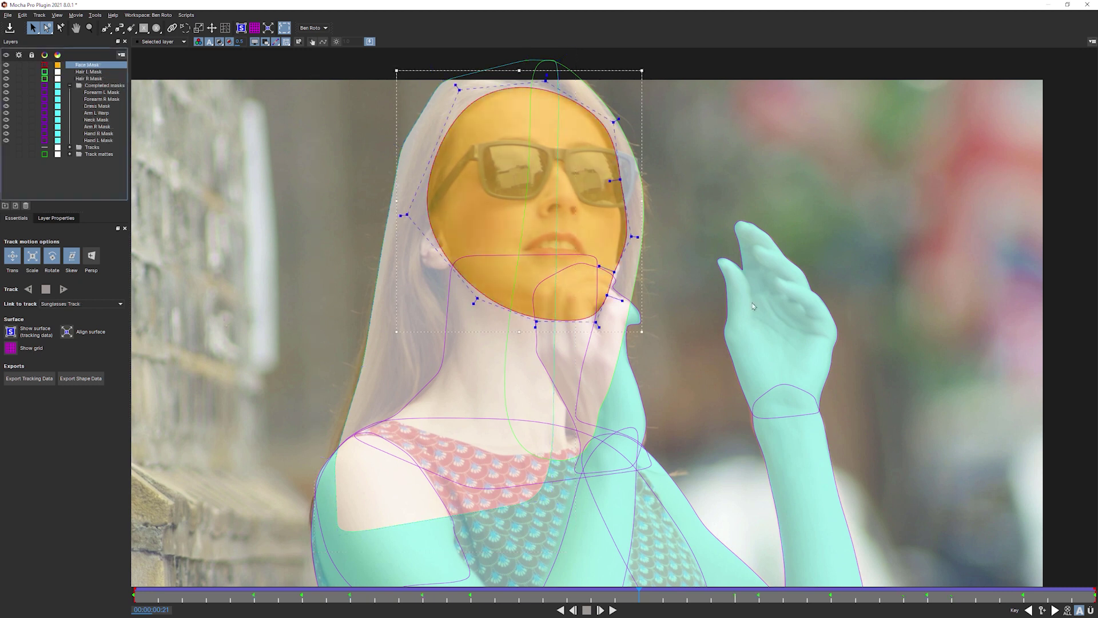
Examine how the orange Face Mask follows the face through the clip, including the last frame, 00:00:01:01 and 00:00:01:08
left_click(495, 598)
left_click(807, 598)
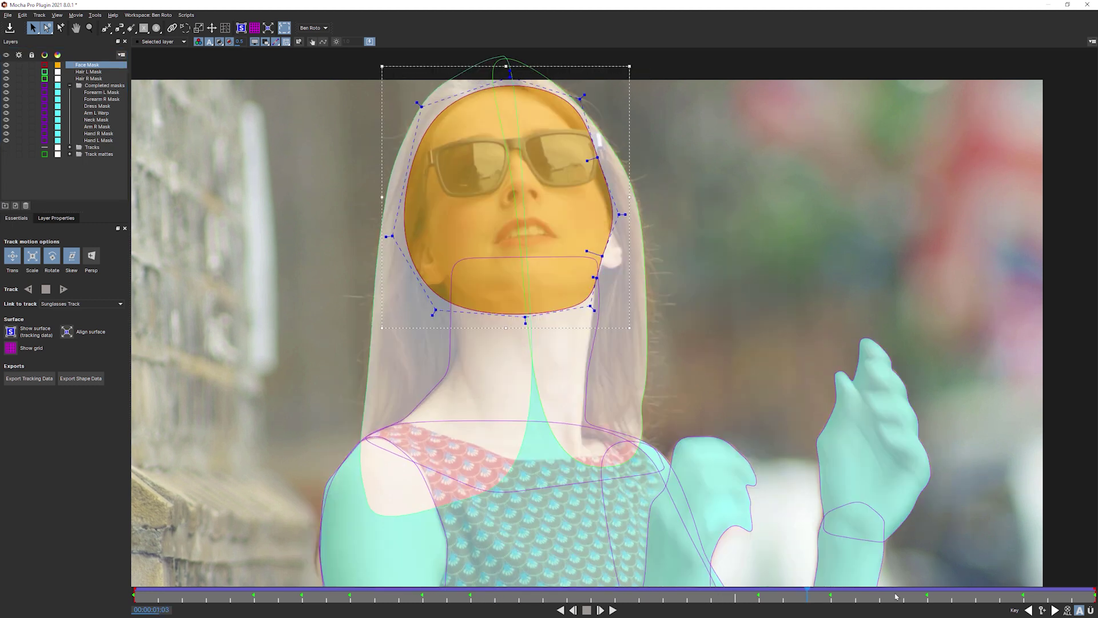
left_click(985, 600)
left_click(1095, 589)
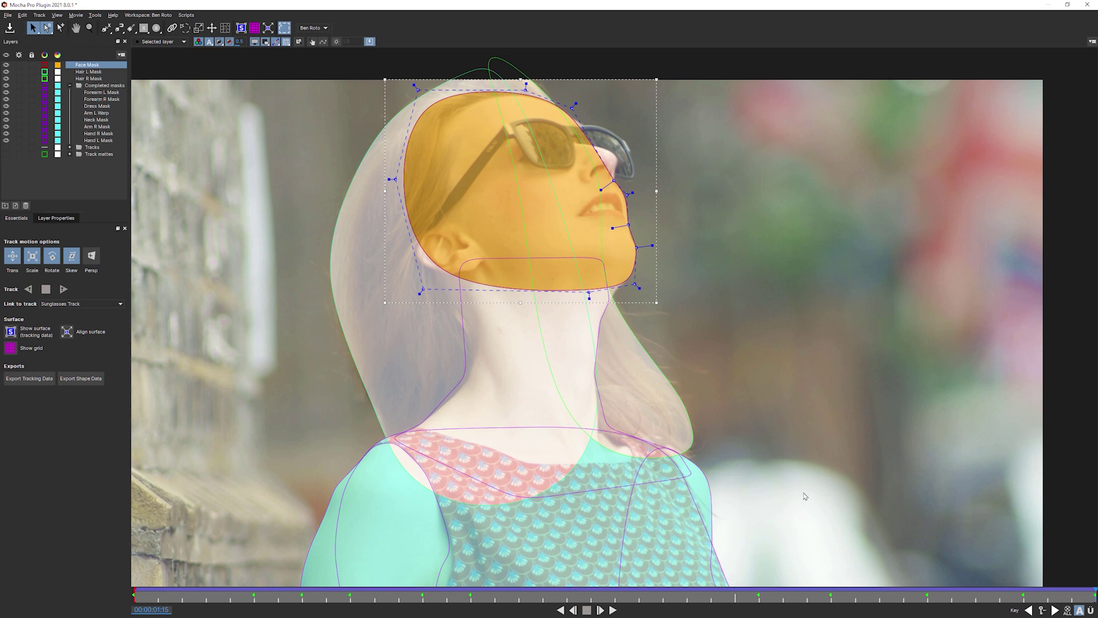
left_click(830, 595)
left_click_drag(797, 598, 292, 590)
key("t")
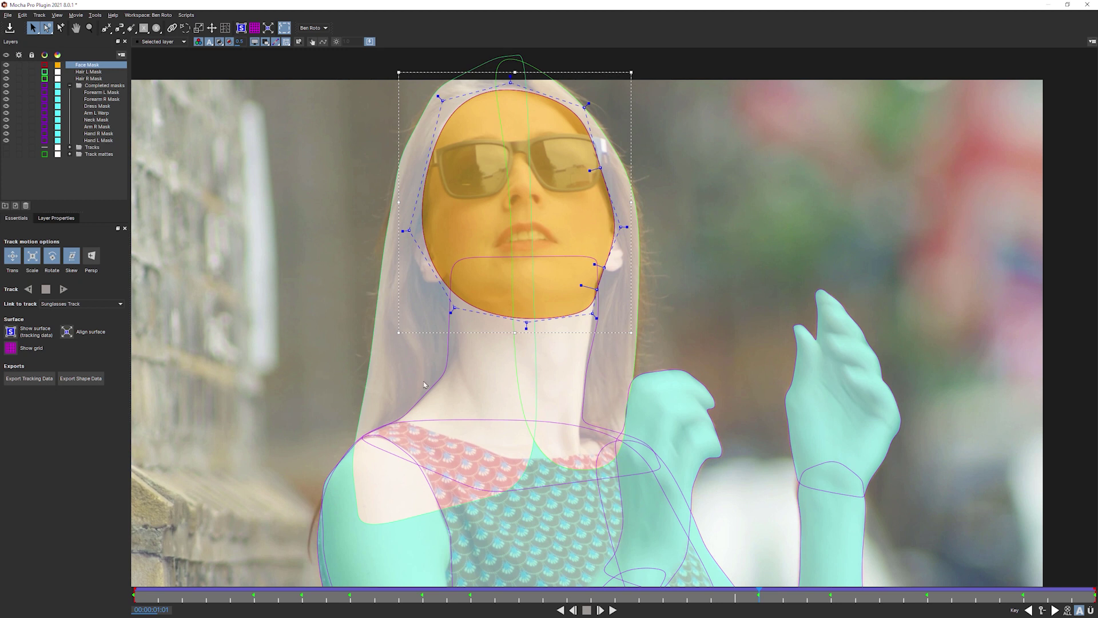
left_click(926, 596)
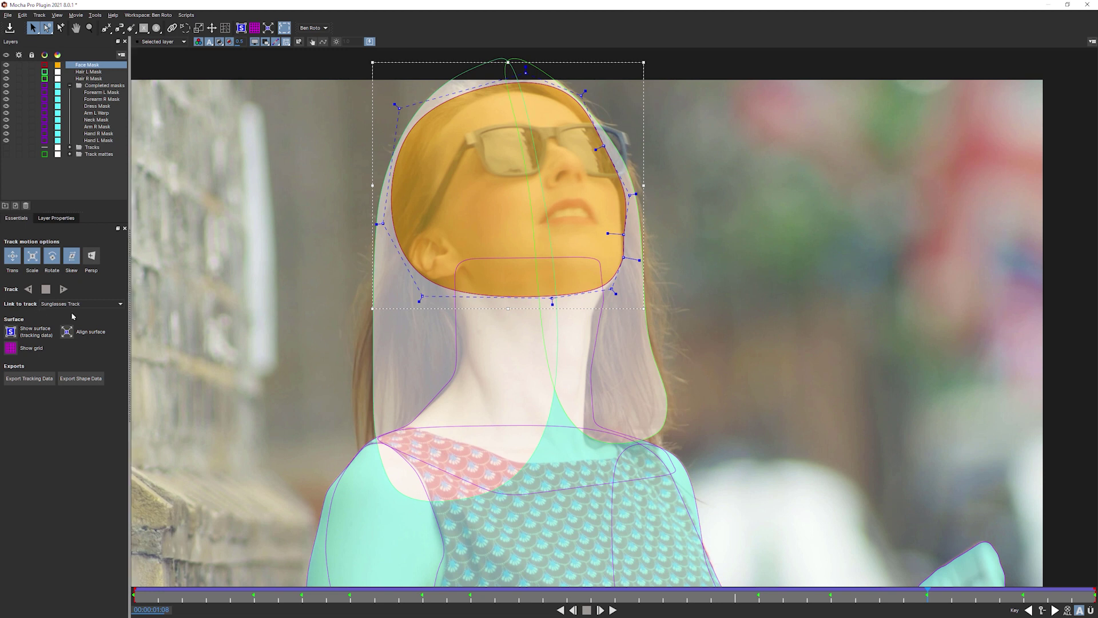
Check which tracks the Face Mask and the Hair L Mask are linked to, leaving both links as they are
left_click(119, 303)
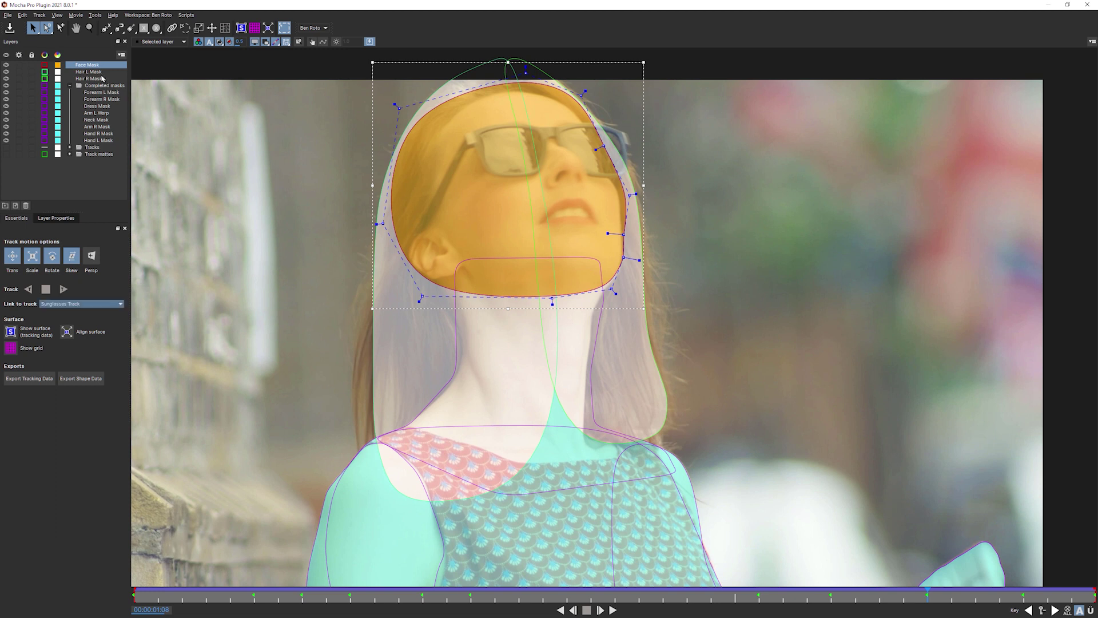
left_click(101, 73)
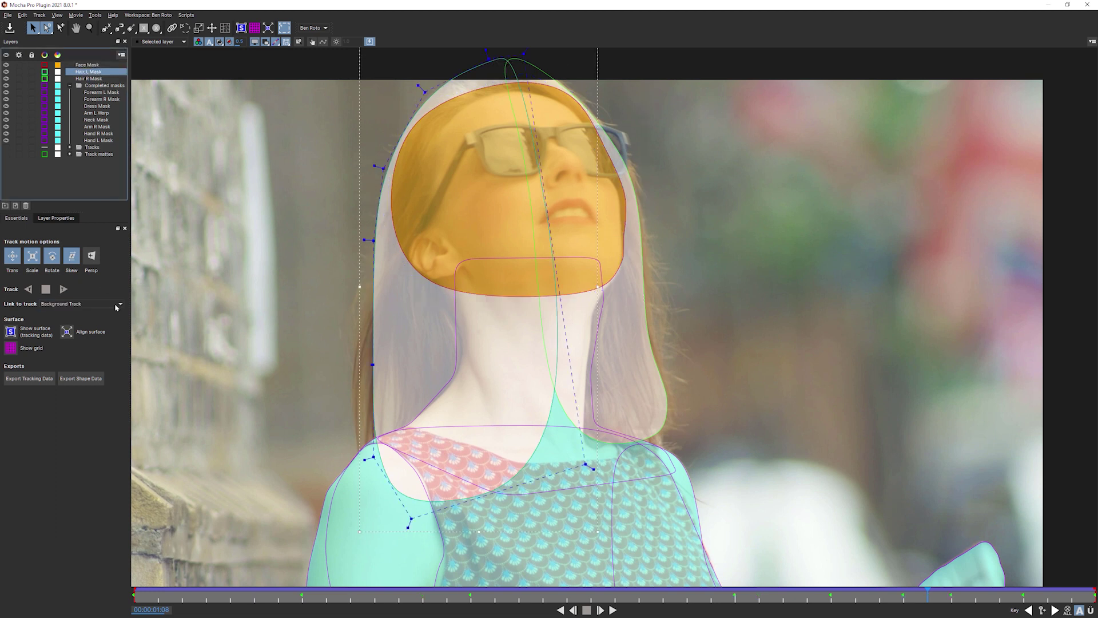
left_click(121, 304)
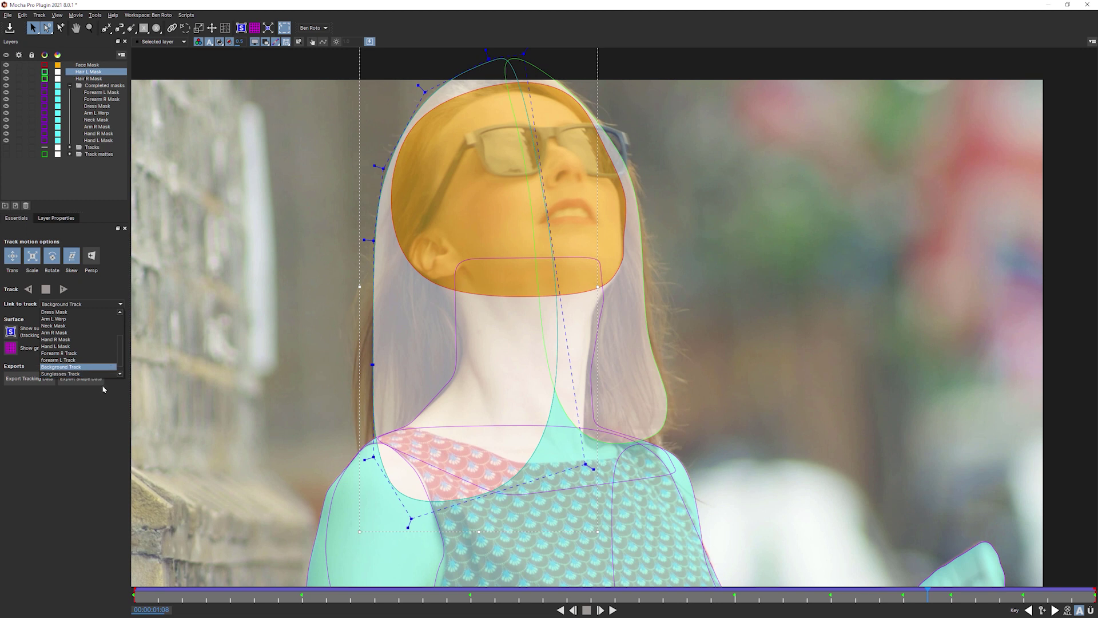
left_click(65, 454)
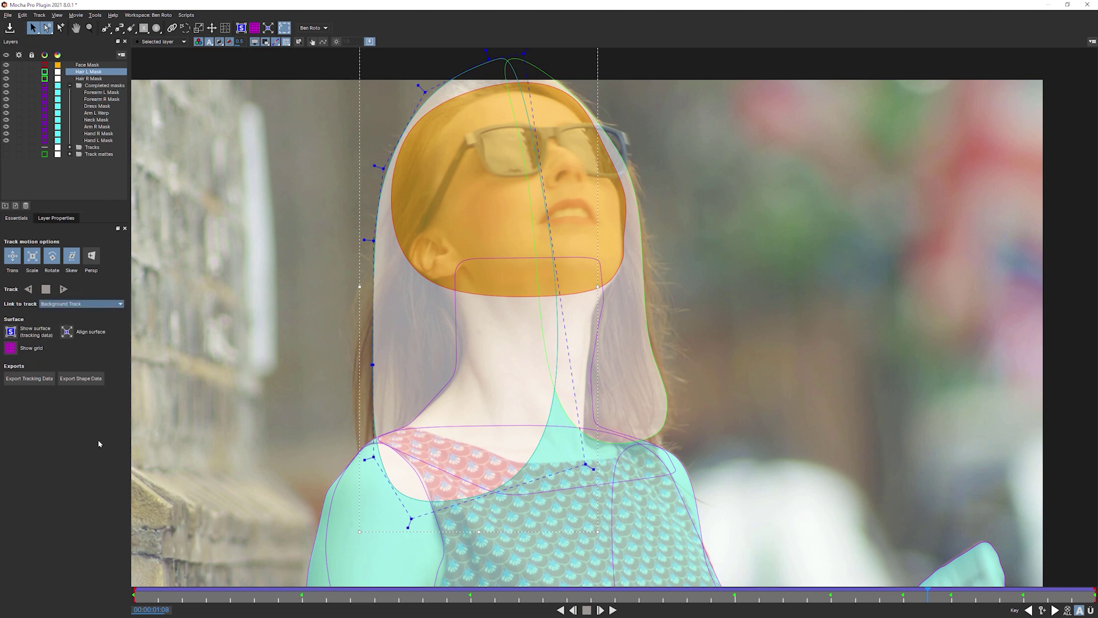